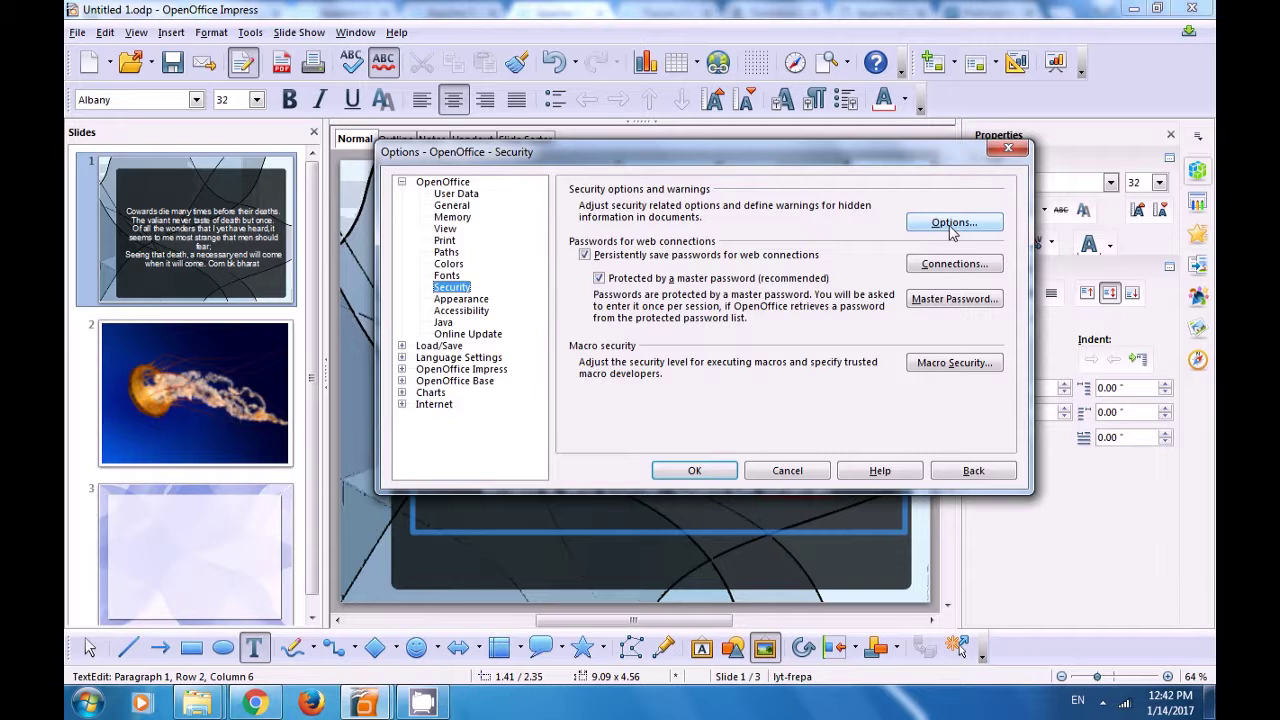
Step: Enter the current master password to open the dialog for setting a new one, and close it without changes
{"action": "left_click", "coordinate": [940, 303]}
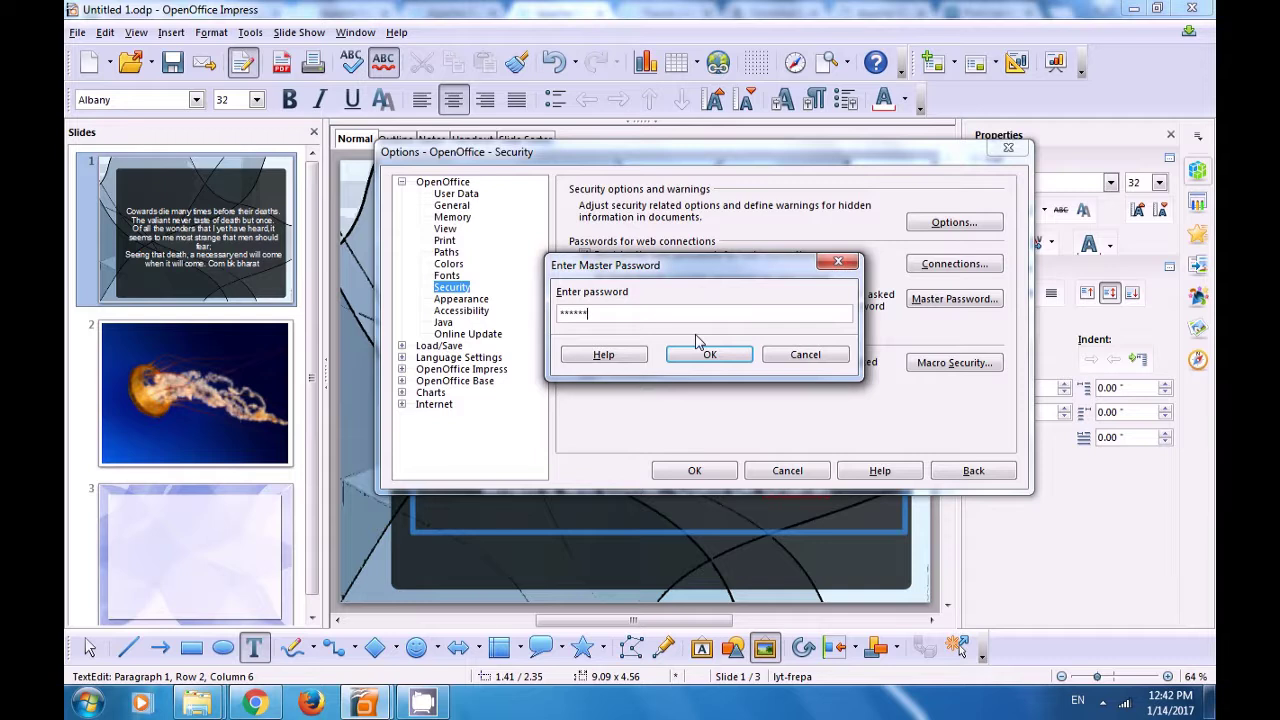
{"action": "left_click", "coordinate": [702, 352]}
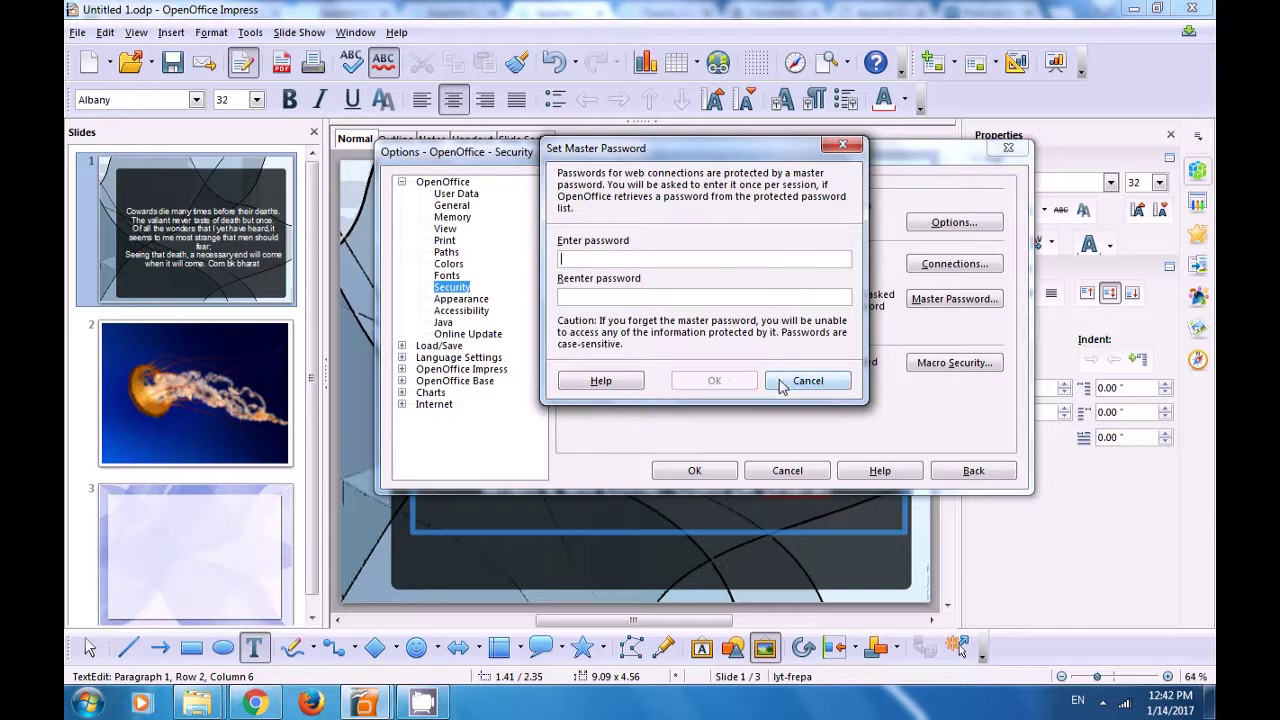
{"action": "left_click", "coordinate": [841, 147]}
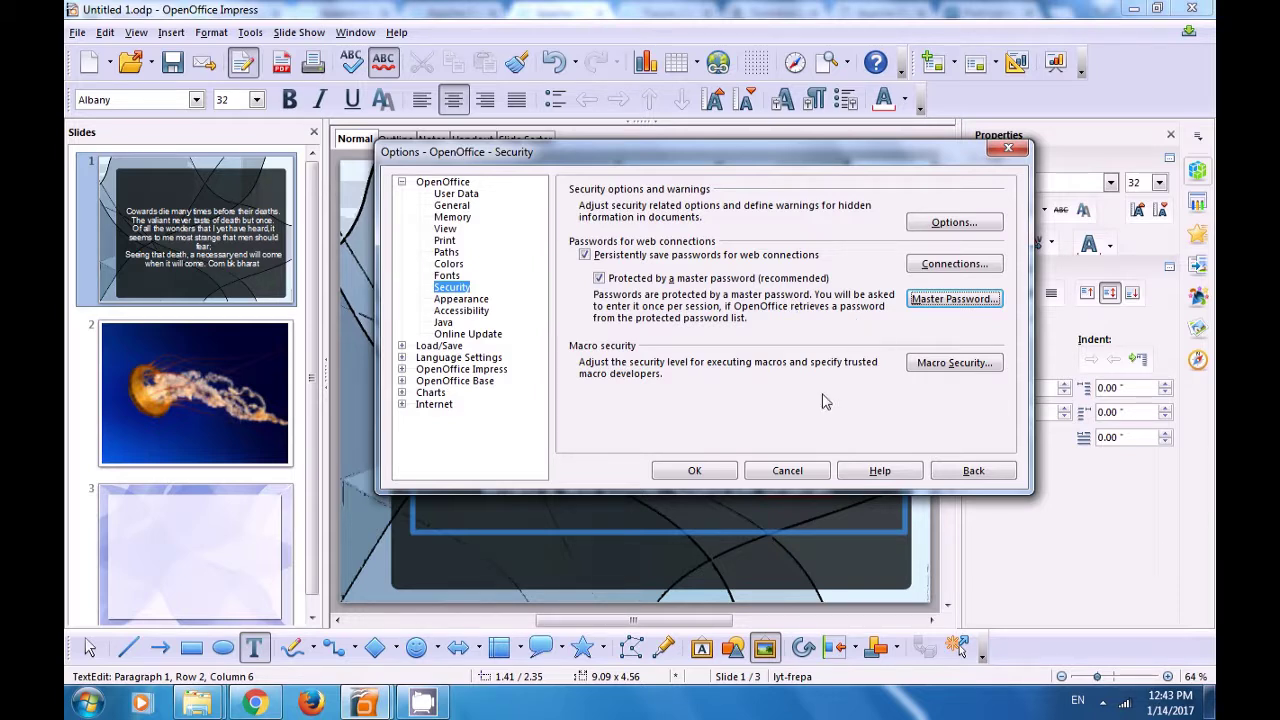
Step: Set the colour of the Detective element to Gray 6 in the OpenOffice scheme of the Appearance options
{"action": "left_click", "coordinate": [478, 300]}
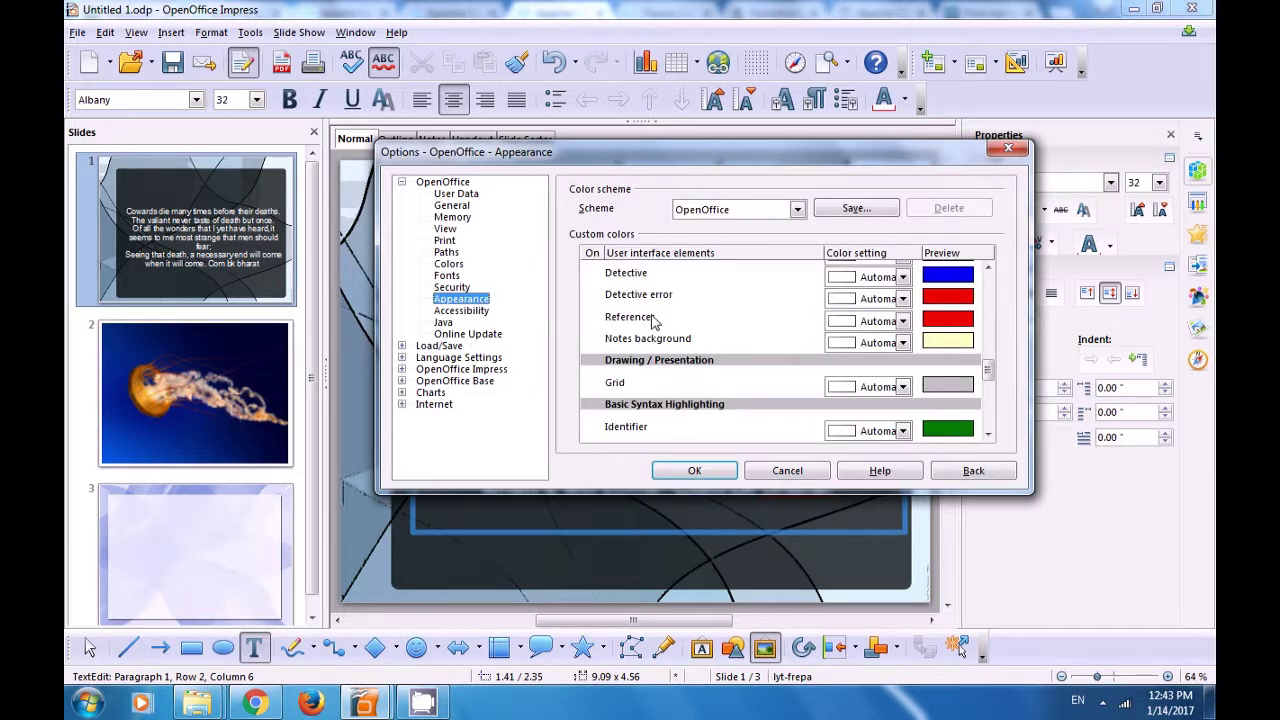
{"action": "left_click", "coordinate": [797, 211]}
{"action": "left_click", "coordinate": [778, 238]}
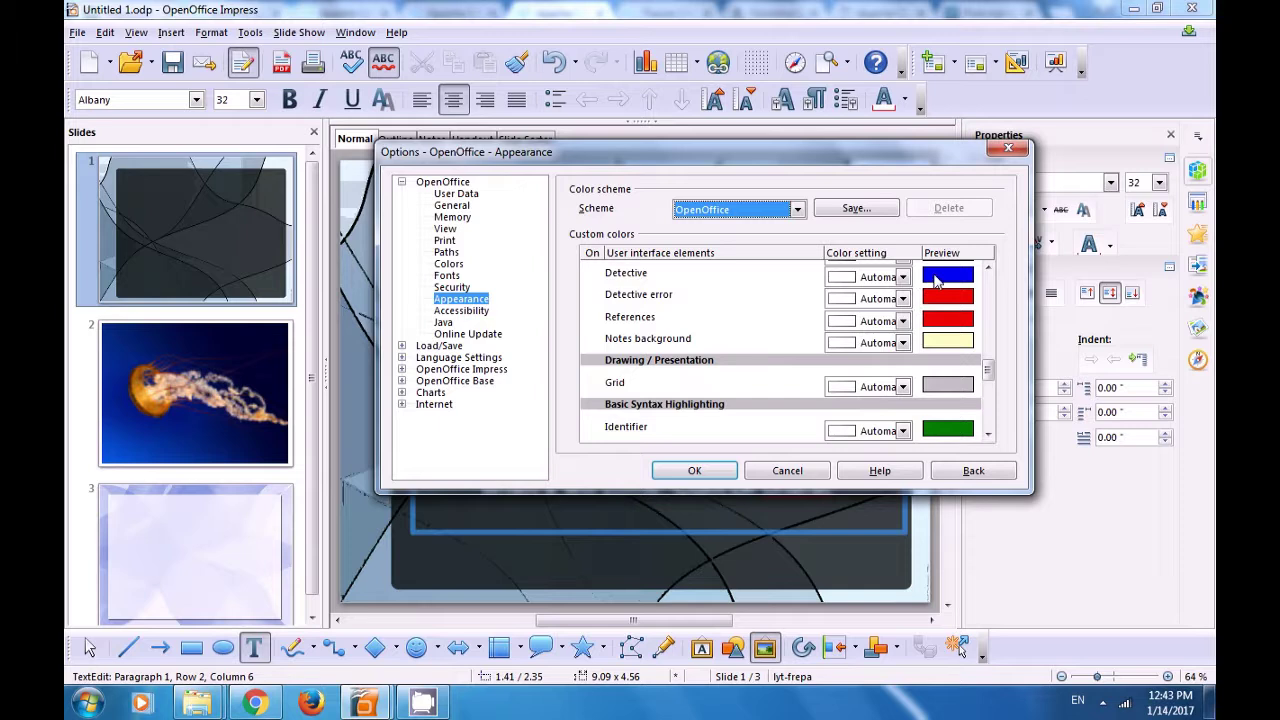
{"action": "left_click", "coordinate": [902, 277]}
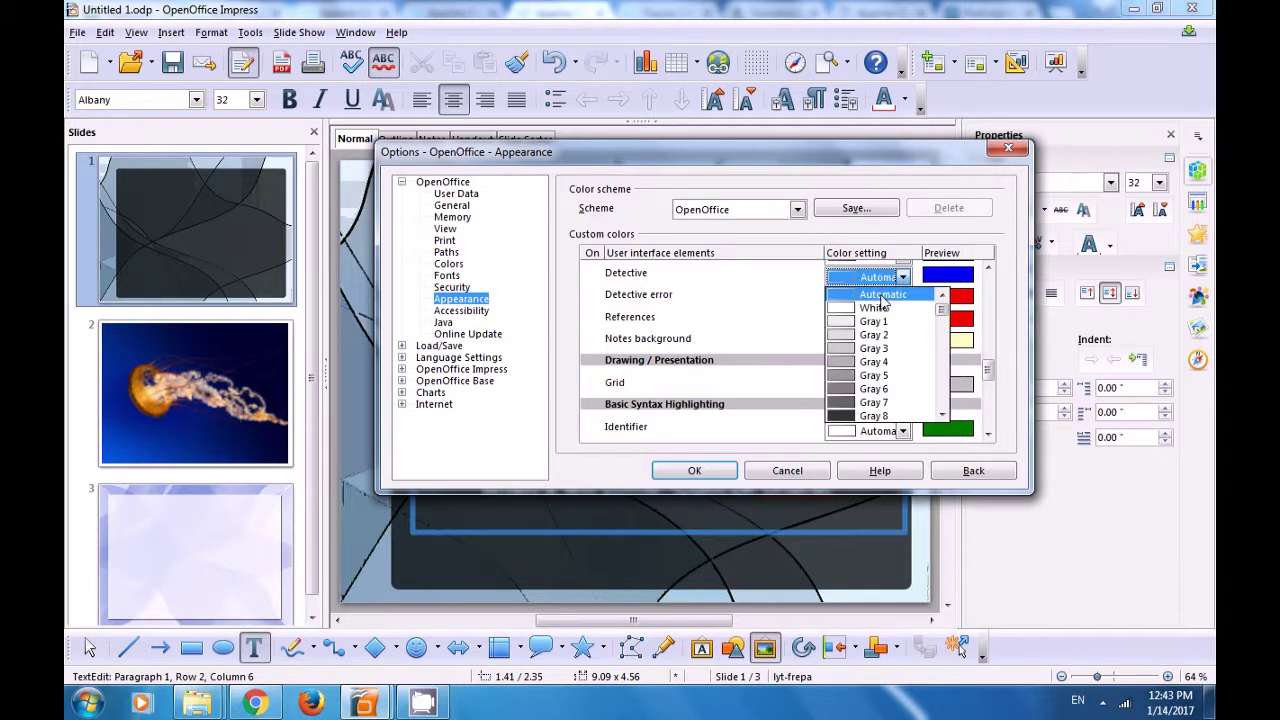
{"action": "left_click", "coordinate": [838, 389]}
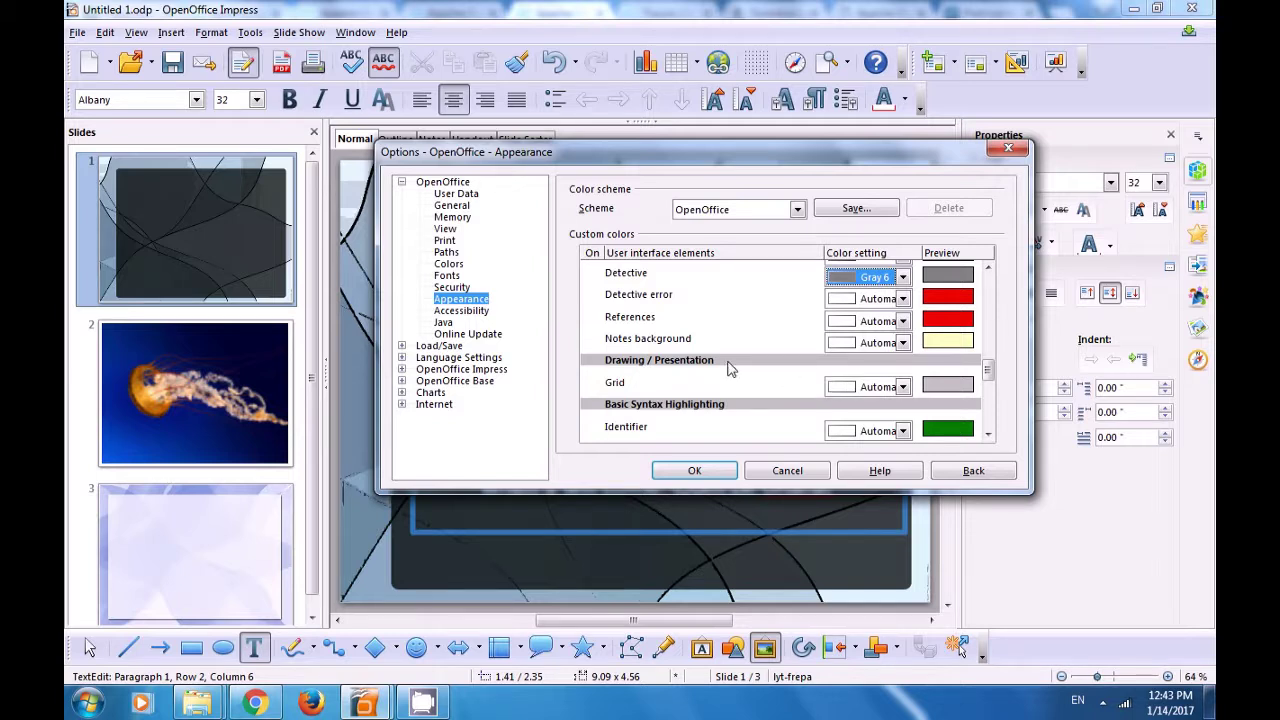
Step: Set the Drawing / Presentation grid colour to Red and apply the options
{"action": "left_click", "coordinate": [873, 390]}
{"action": "scroll", "coordinate": [868, 462], "scroll_direction": "down", "scroll_amount": 4}
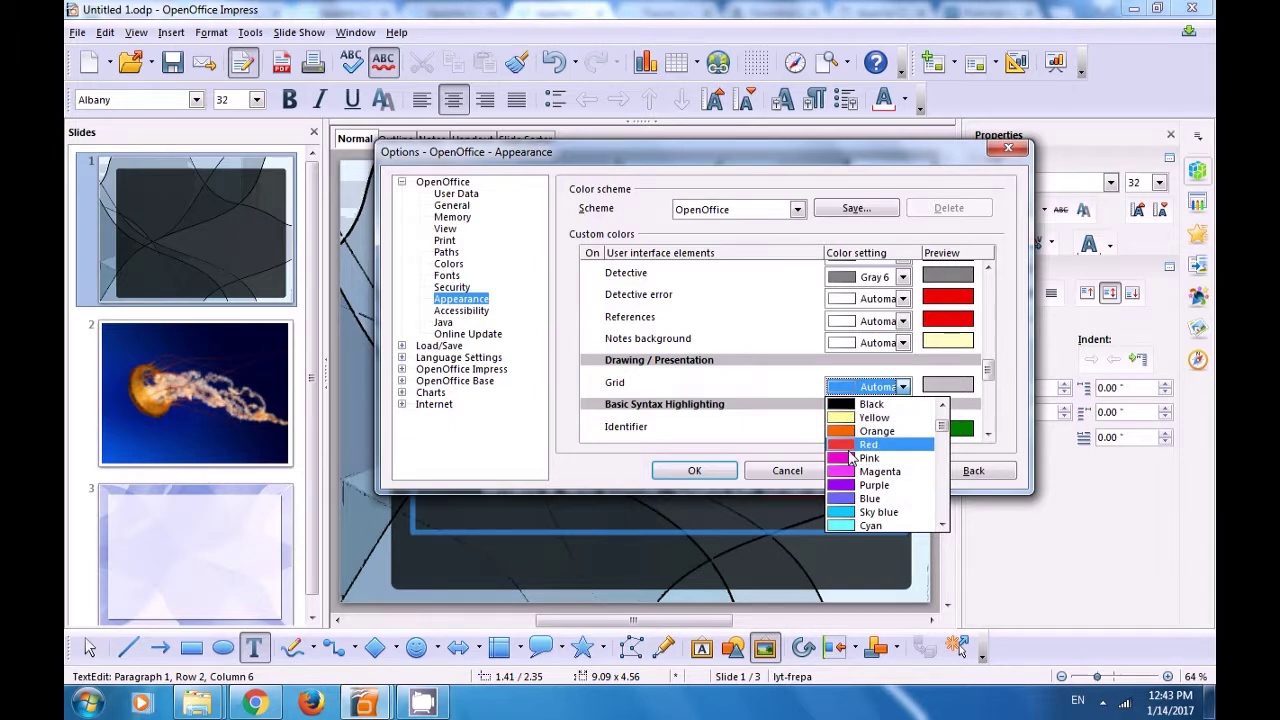
{"action": "left_click", "coordinate": [850, 447]}
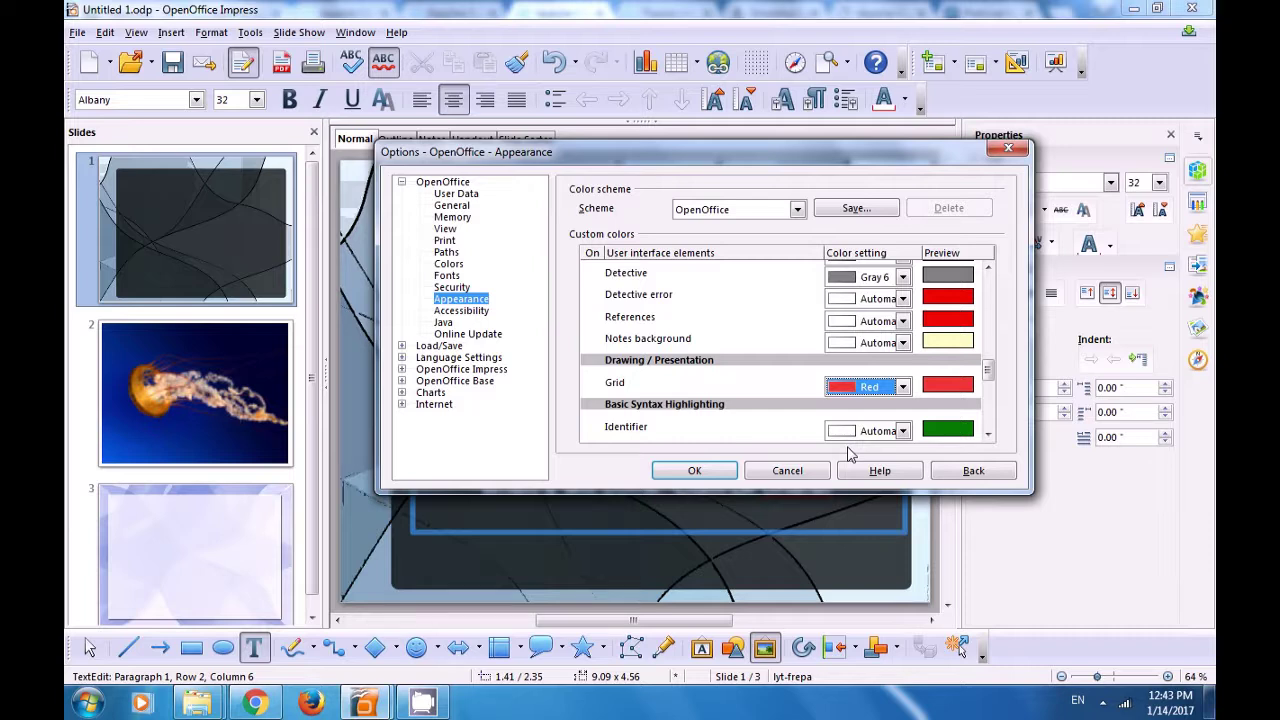
{"action": "left_click", "coordinate": [696, 470]}
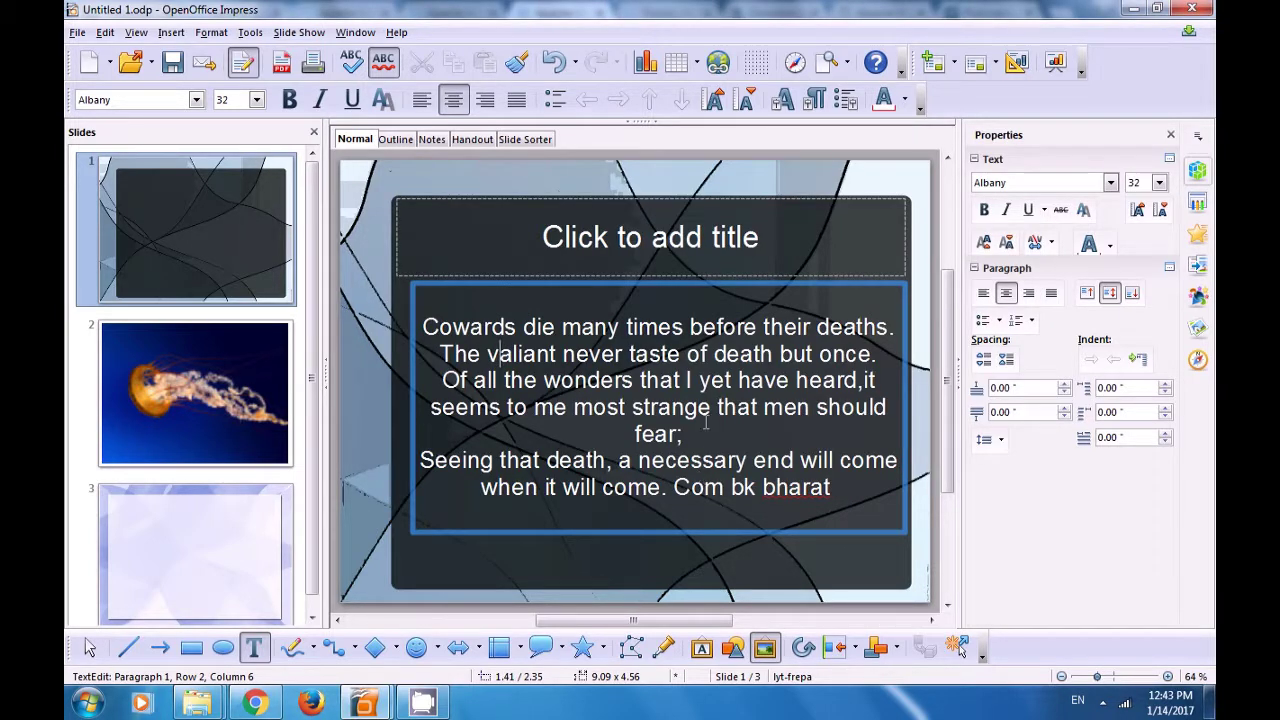
Step: Display slide 2 and reopen the program options to review the Accessibility settings
{"action": "left_click", "coordinate": [492, 240]}
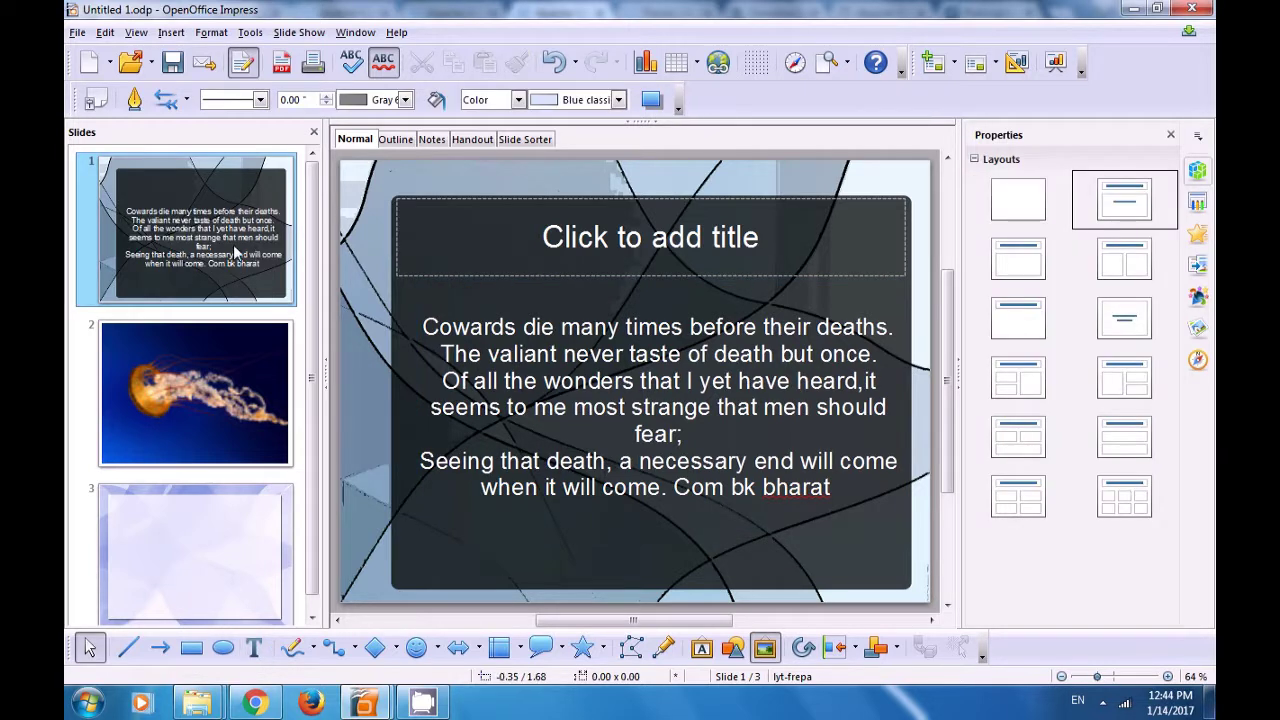
{"action": "left_click", "coordinate": [209, 364]}
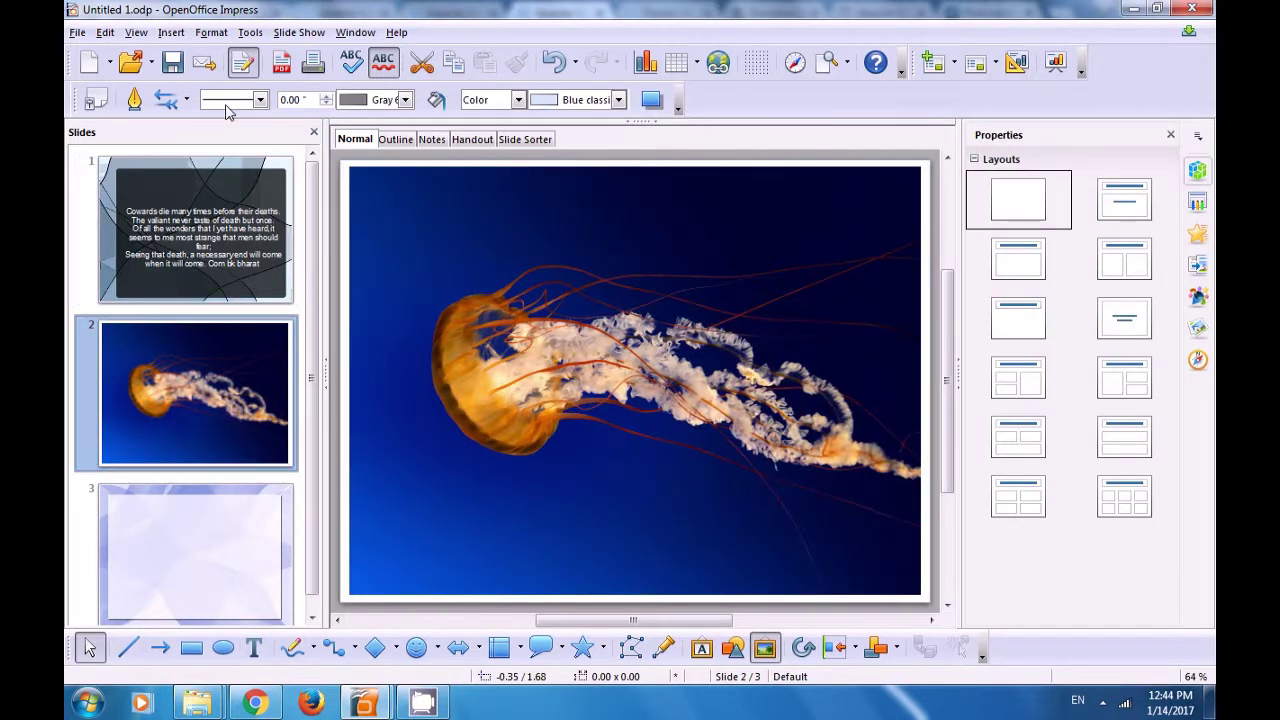
{"action": "left_click", "coordinate": [248, 34]}
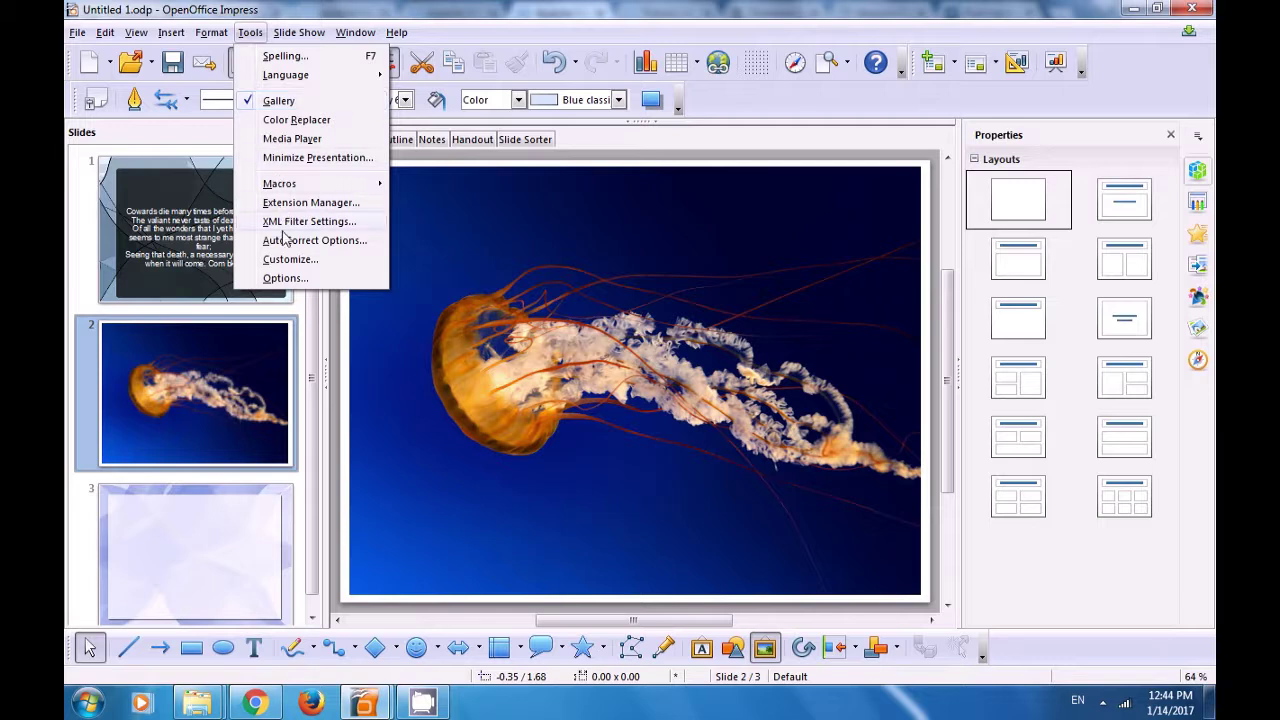
{"action": "left_click", "coordinate": [288, 279]}
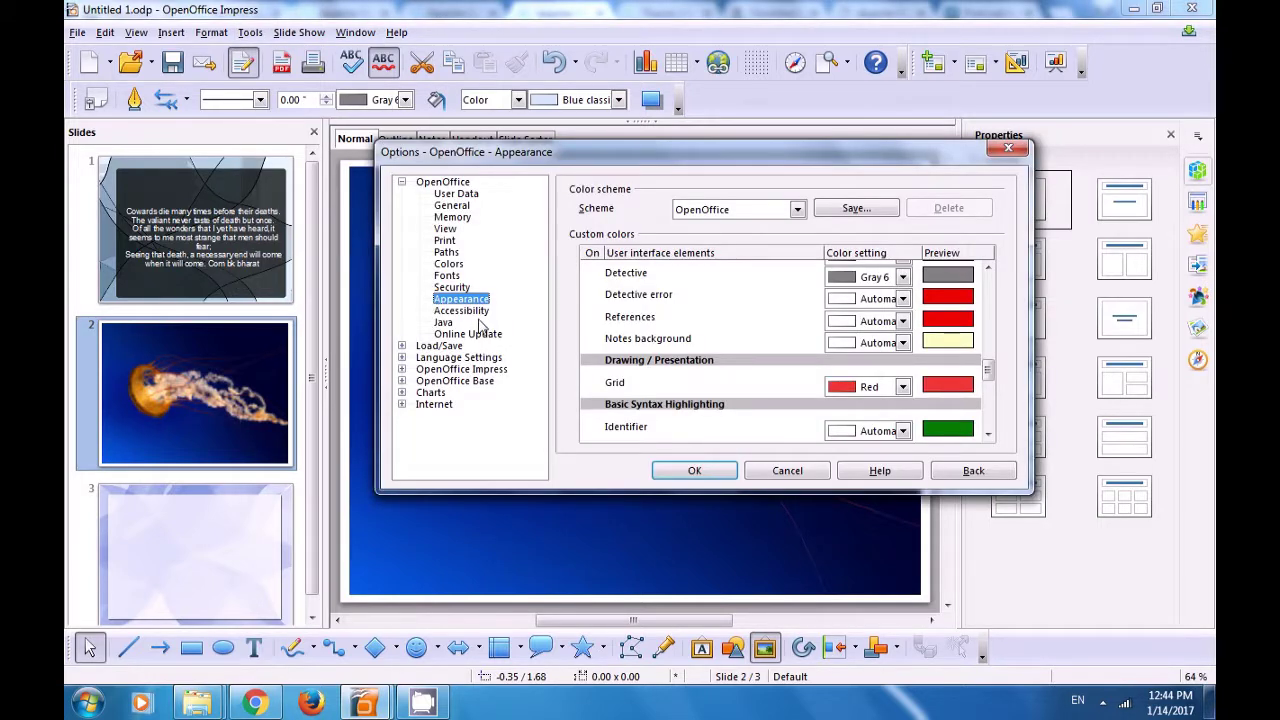
{"action": "left_click", "coordinate": [476, 313]}
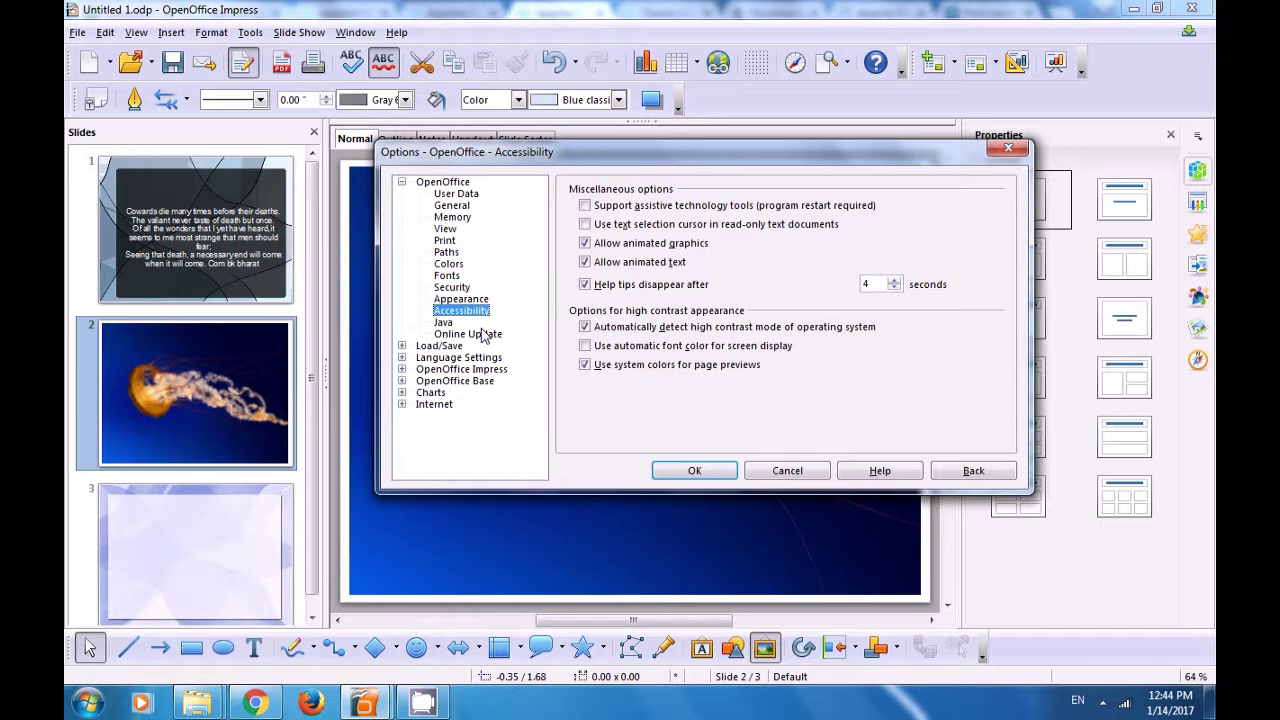
Step: Enable editing document properties before saving in the general Load/Save options, leaving backup copies switched on
{"action": "left_click", "coordinate": [430, 346]}
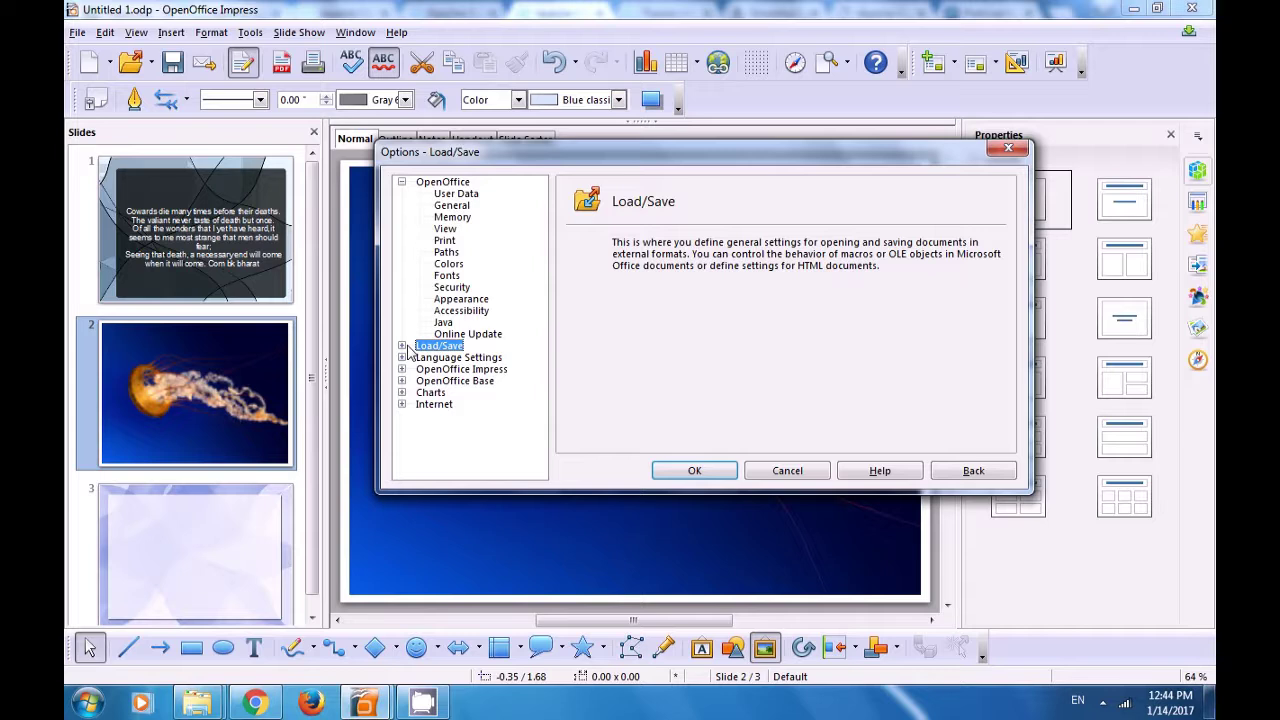
{"action": "left_click", "coordinate": [403, 346]}
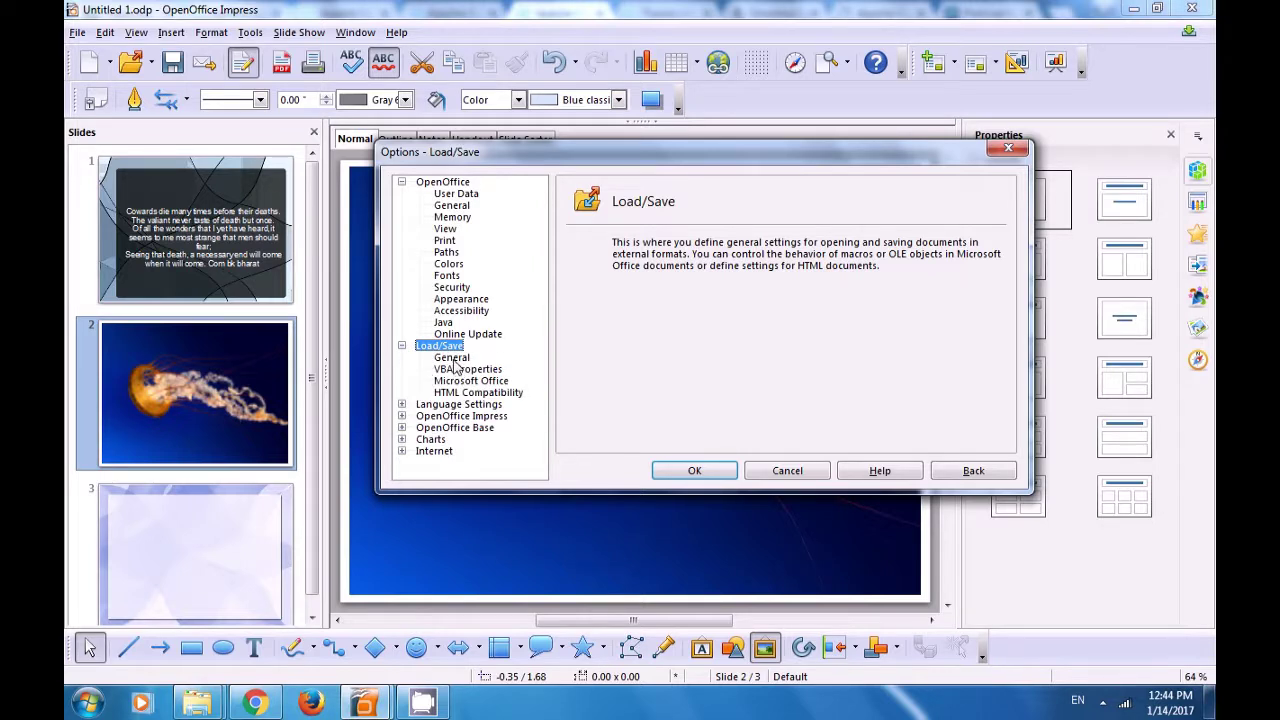
{"action": "left_click", "coordinate": [453, 360]}
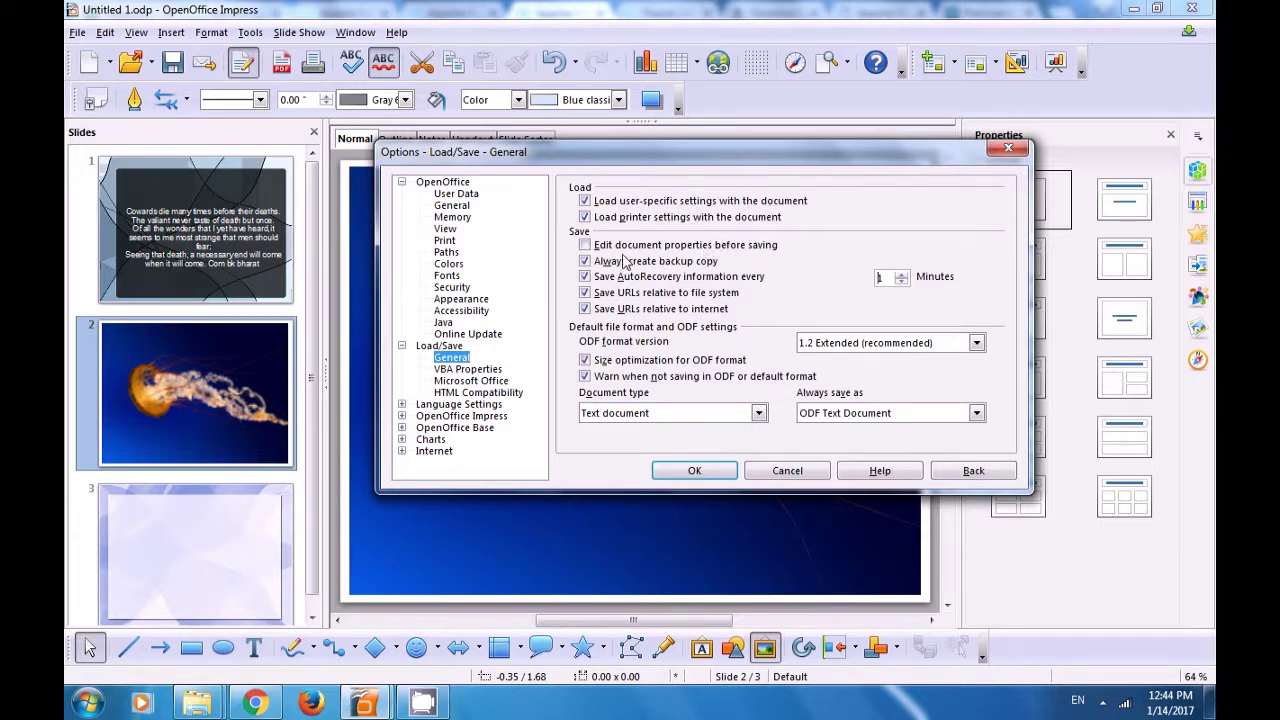
{"action": "left_click", "coordinate": [585, 246]}
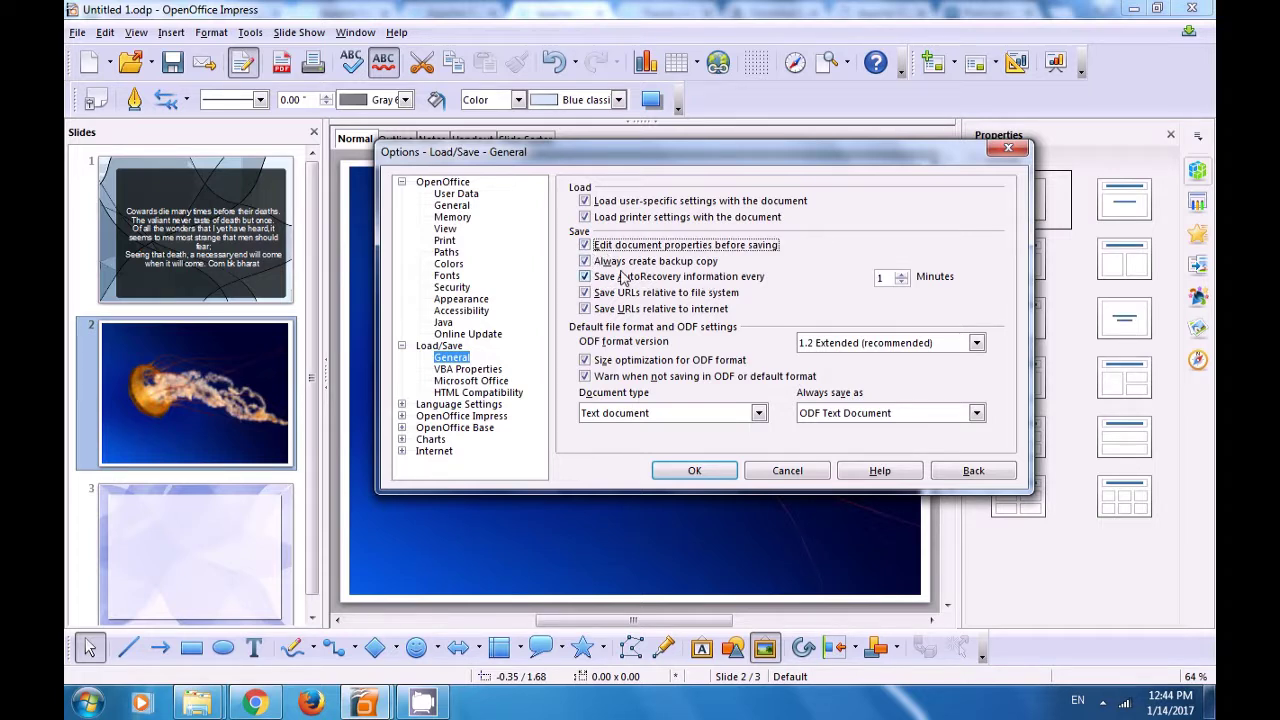
{"action": "left_click", "coordinate": [585, 261]}
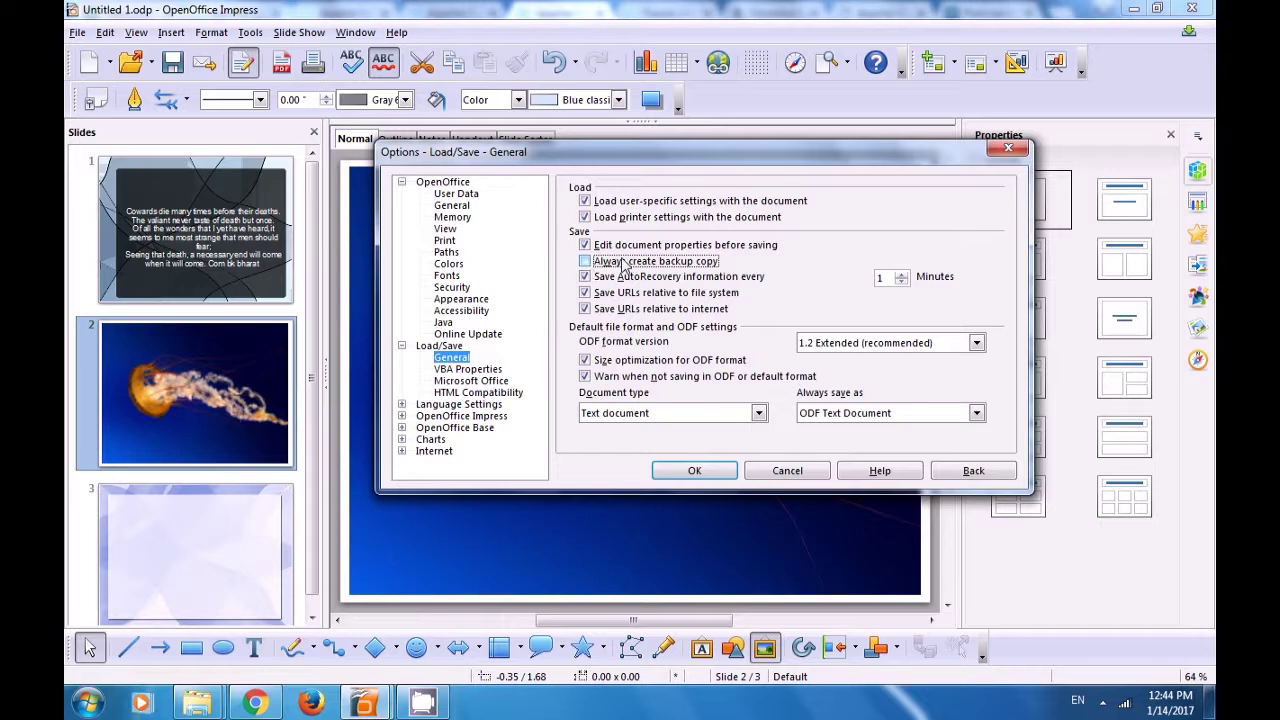
{"action": "left_click", "coordinate": [585, 261]}
Step: Set the AutoRecovery save interval to 5 minutes and choose Presentation as the document type for the default file format
{"action": "left_click", "coordinate": [902, 274]}
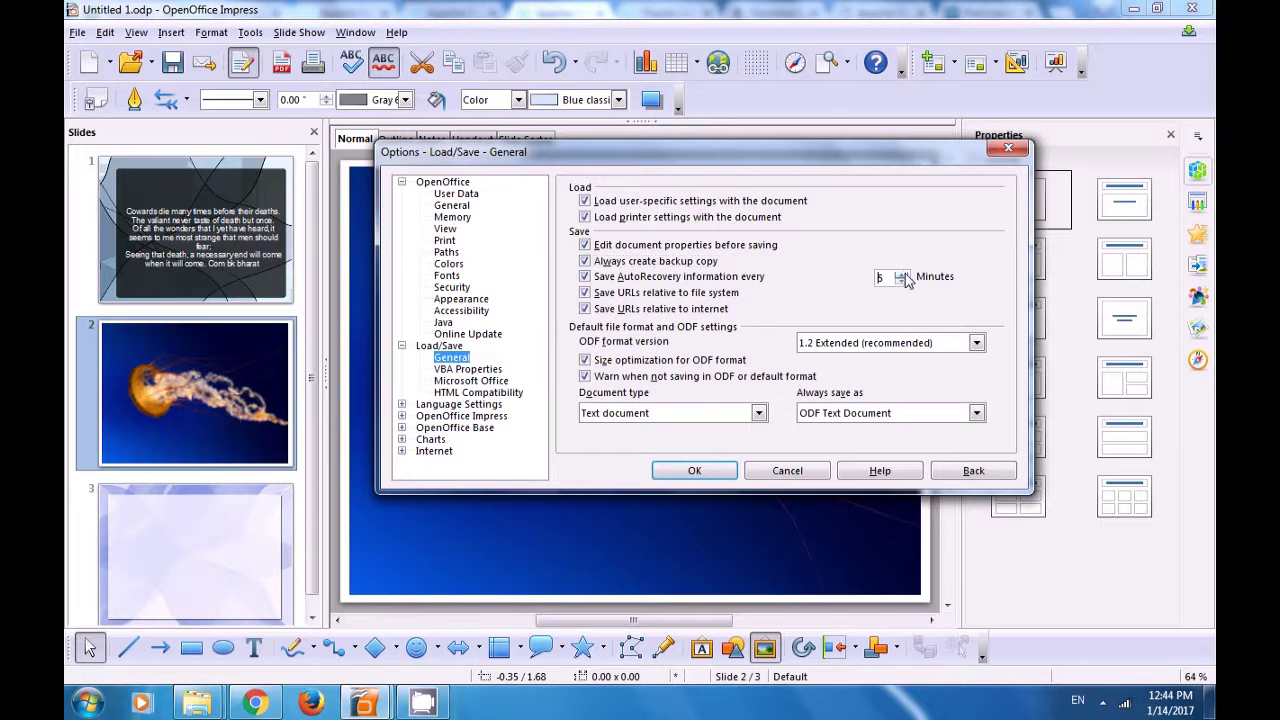
{"action": "left_click", "coordinate": [902, 275]}
{"action": "left_click", "coordinate": [758, 414]}
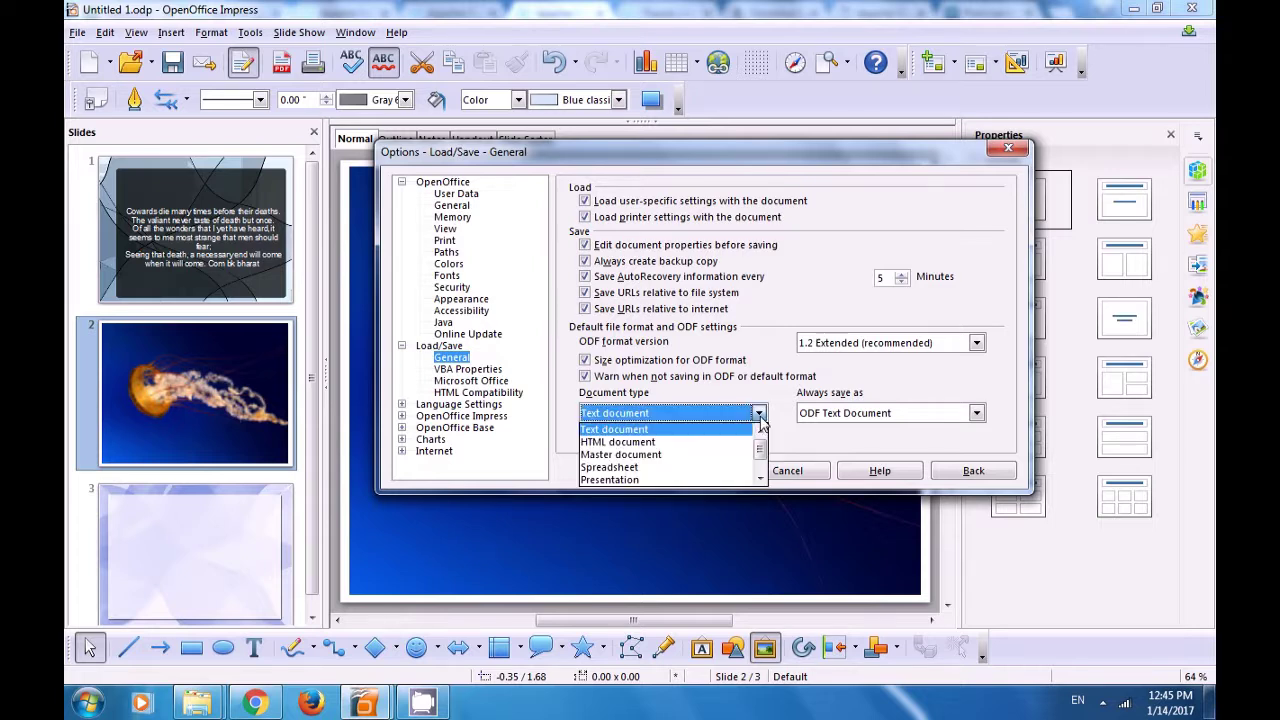
{"action": "left_click", "coordinate": [693, 481]}
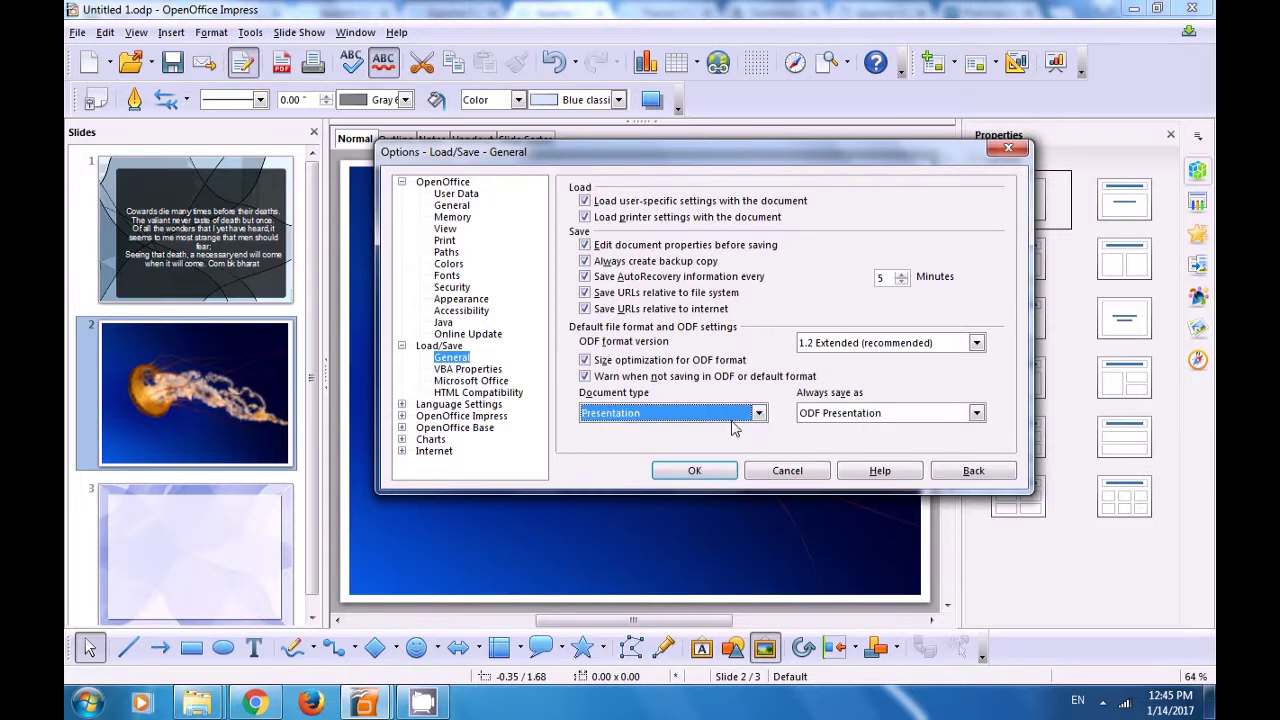
Step: Review the VBA Properties of the Load/Save options and open the Languages page of the Language Settings
{"action": "left_click", "coordinate": [498, 381]}
{"action": "left_click", "coordinate": [496, 371]}
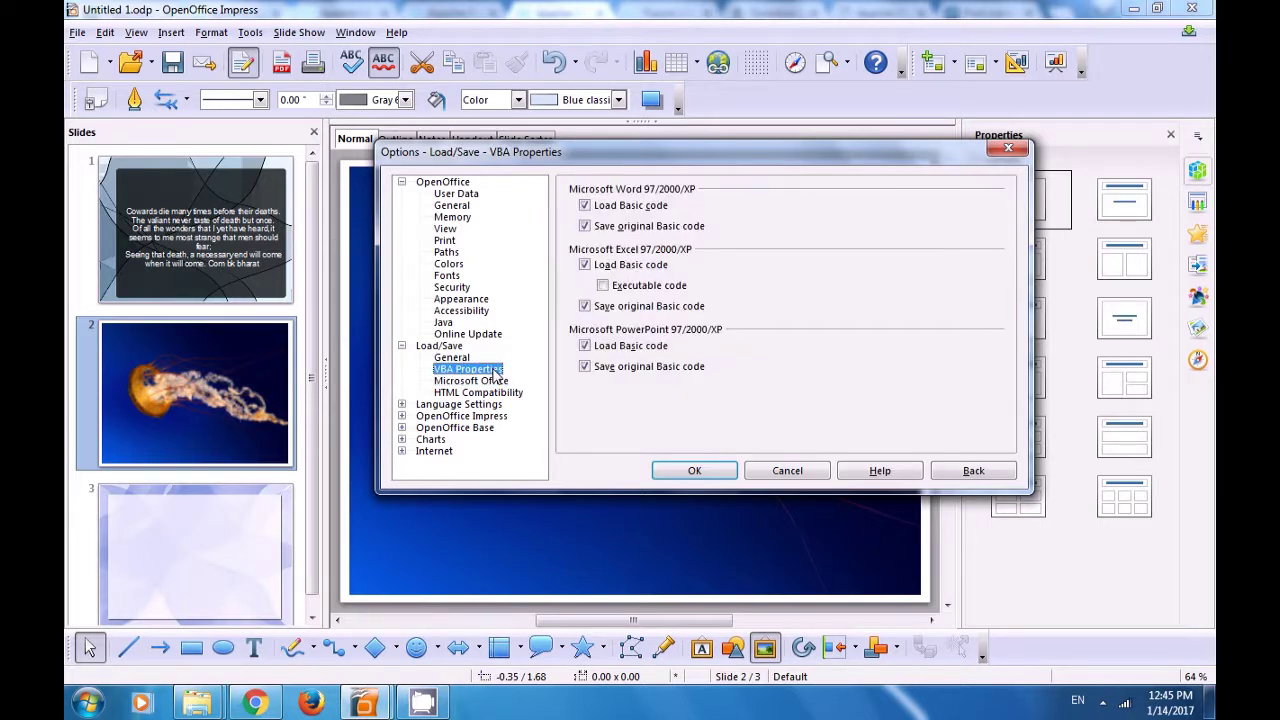
{"action": "left_click", "coordinate": [447, 408]}
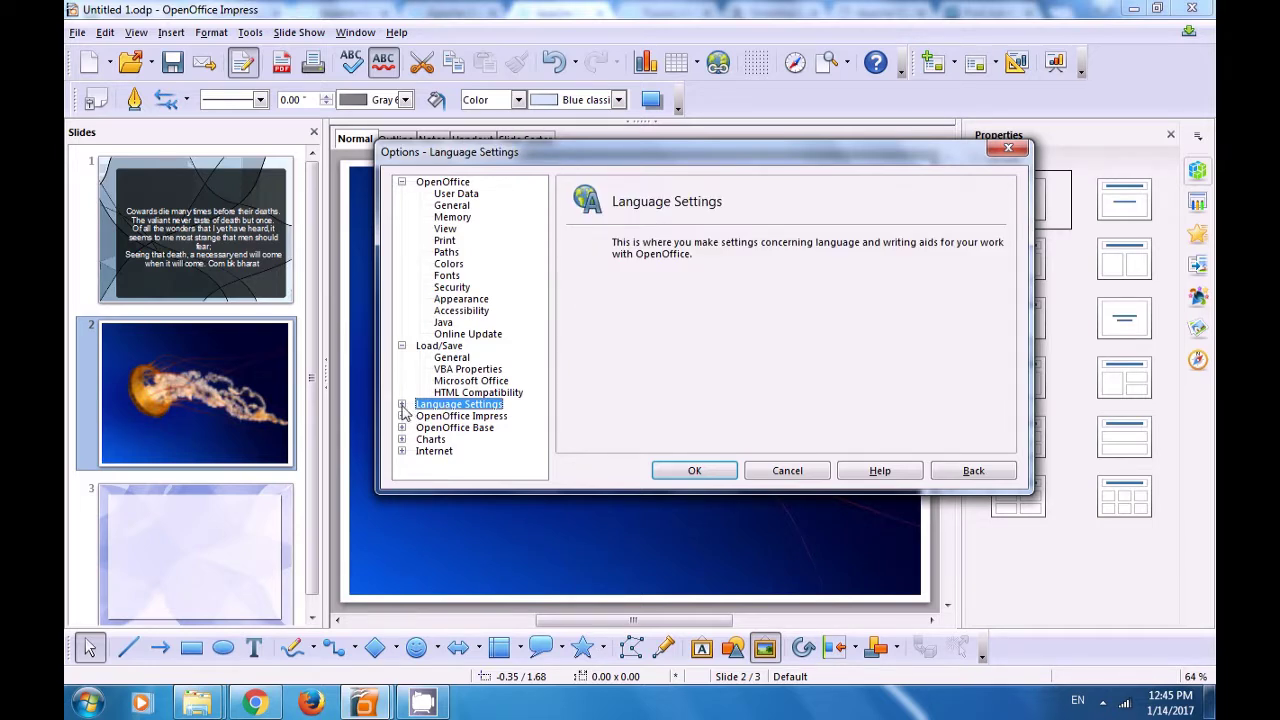
{"action": "left_click", "coordinate": [401, 404]}
{"action": "left_click", "coordinate": [457, 416]}
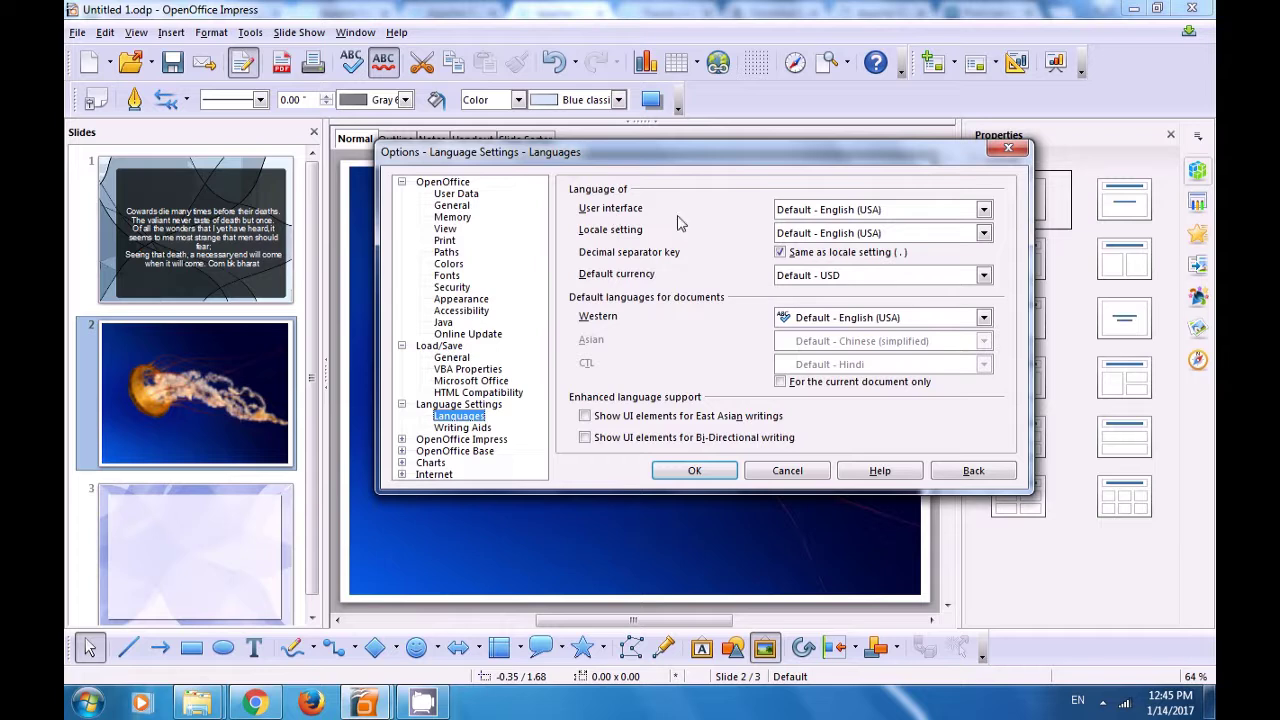
Step: Examine the choices available for the user interface language, the locale setting and the Western document language
{"action": "left_click", "coordinate": [984, 209]}
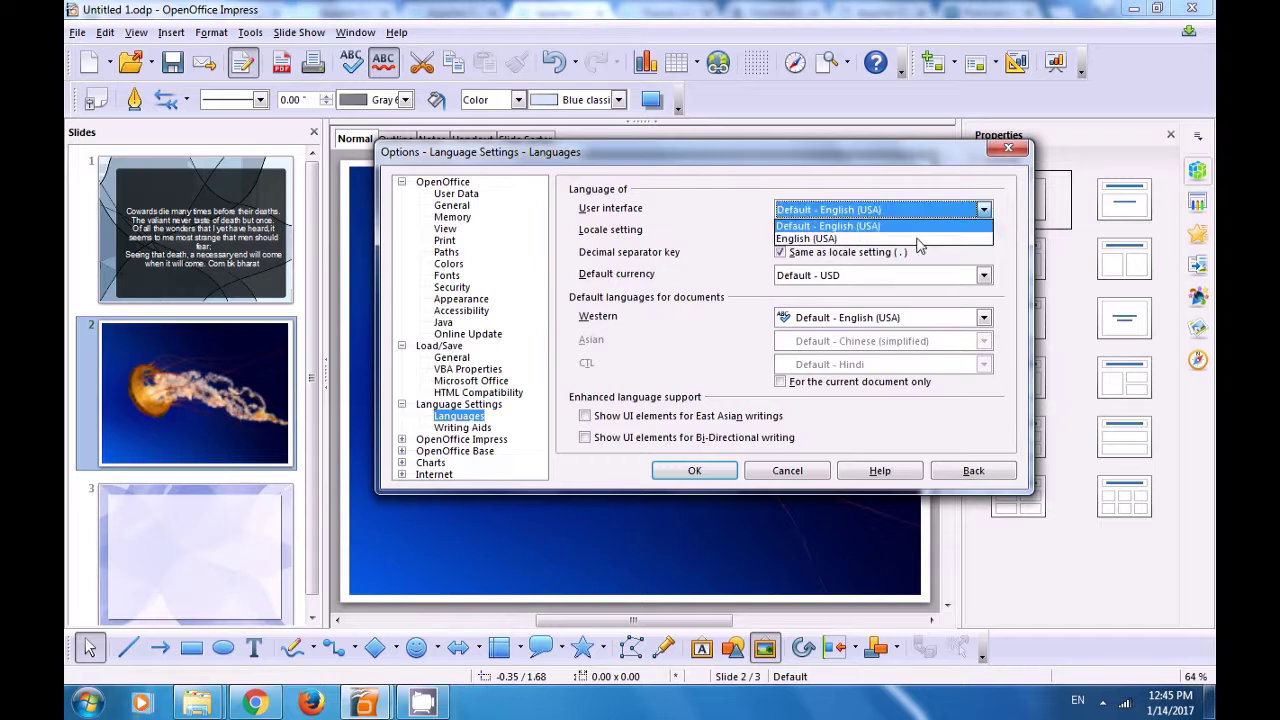
{"action": "left_click", "coordinate": [740, 230]}
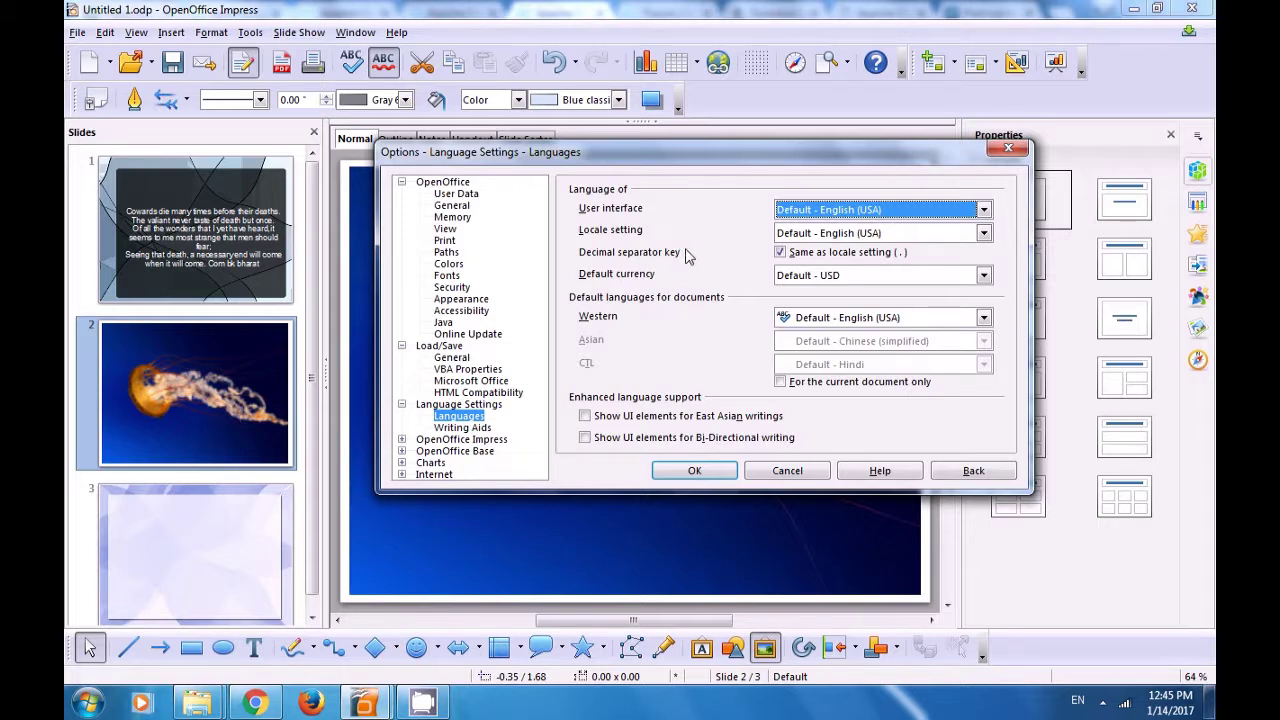
{"action": "left_click", "coordinate": [984, 232]}
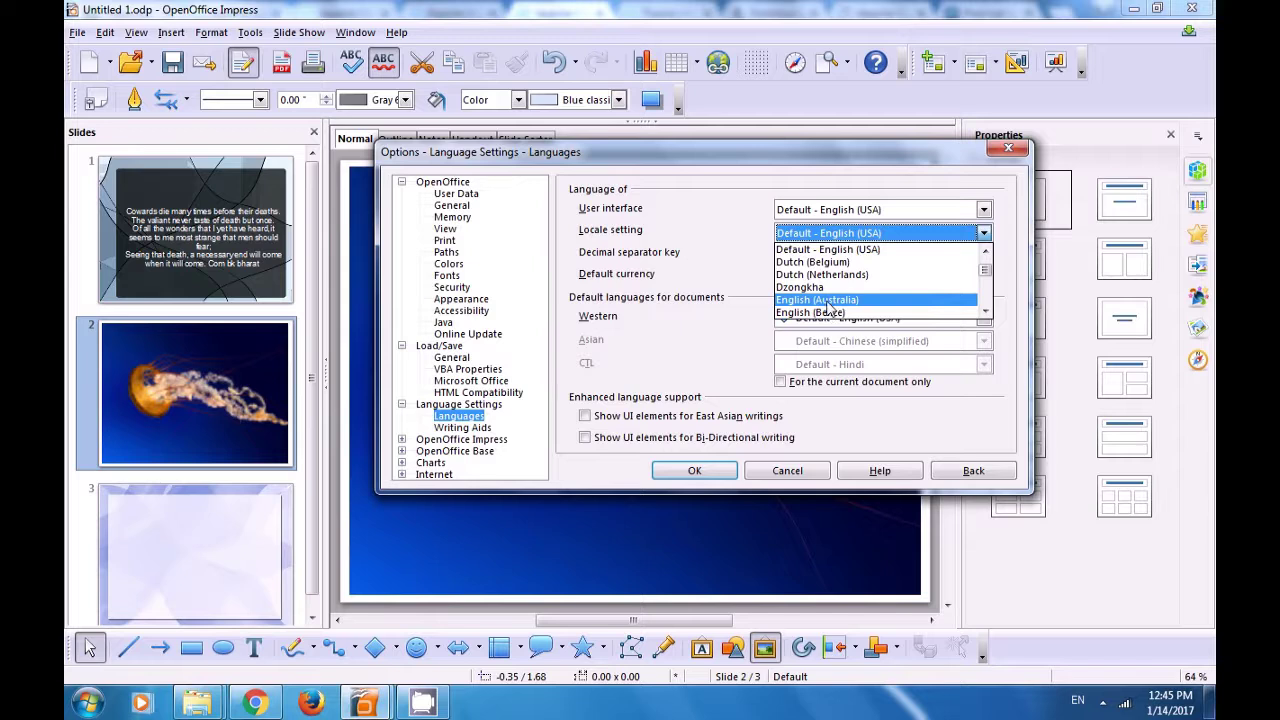
{"action": "scroll", "coordinate": [828, 308], "scroll_direction": "down", "scroll_amount": 2}
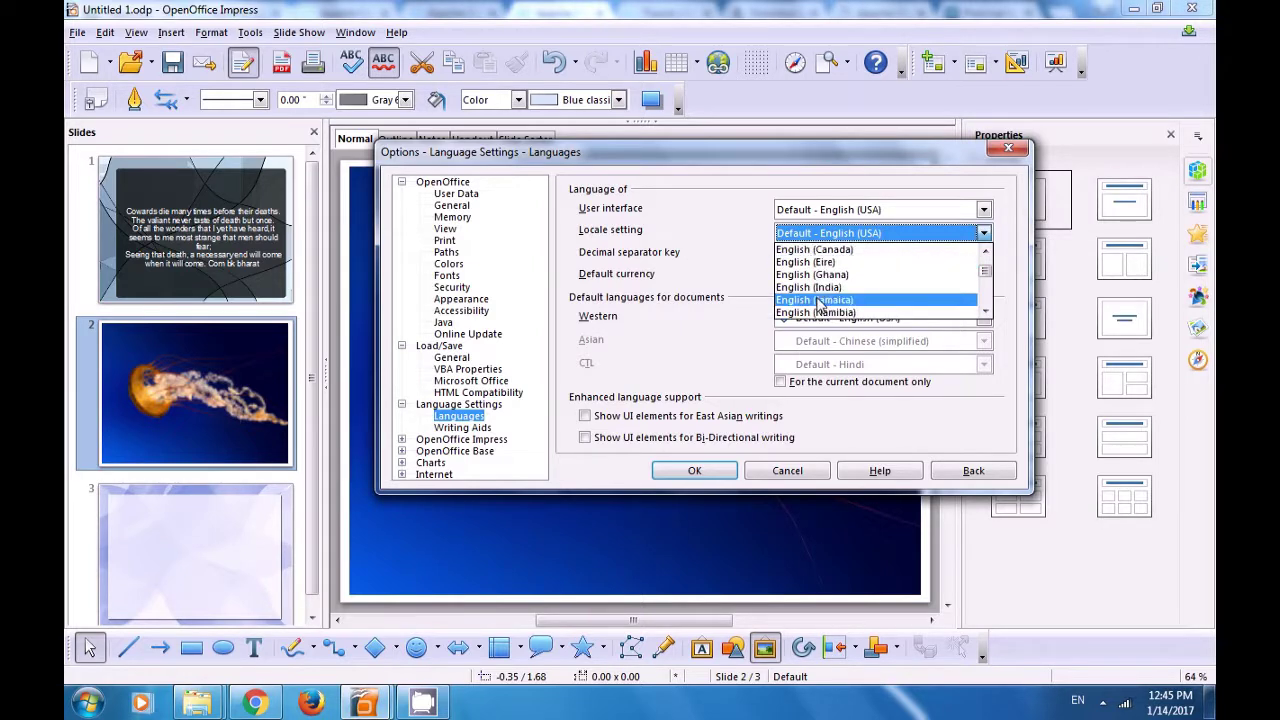
{"action": "left_click", "coordinate": [737, 236]}
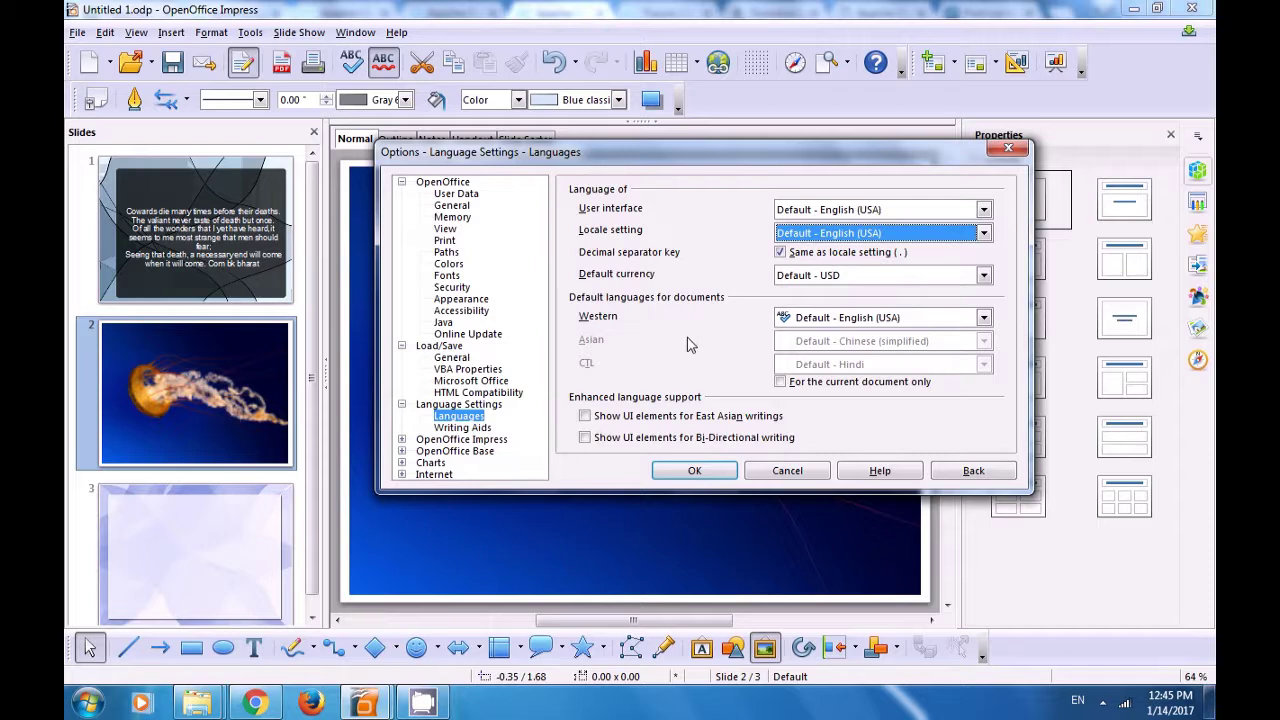
{"action": "left_click", "coordinate": [984, 318]}
{"action": "scroll", "coordinate": [890, 375], "scroll_direction": "down", "scroll_amount": 15}
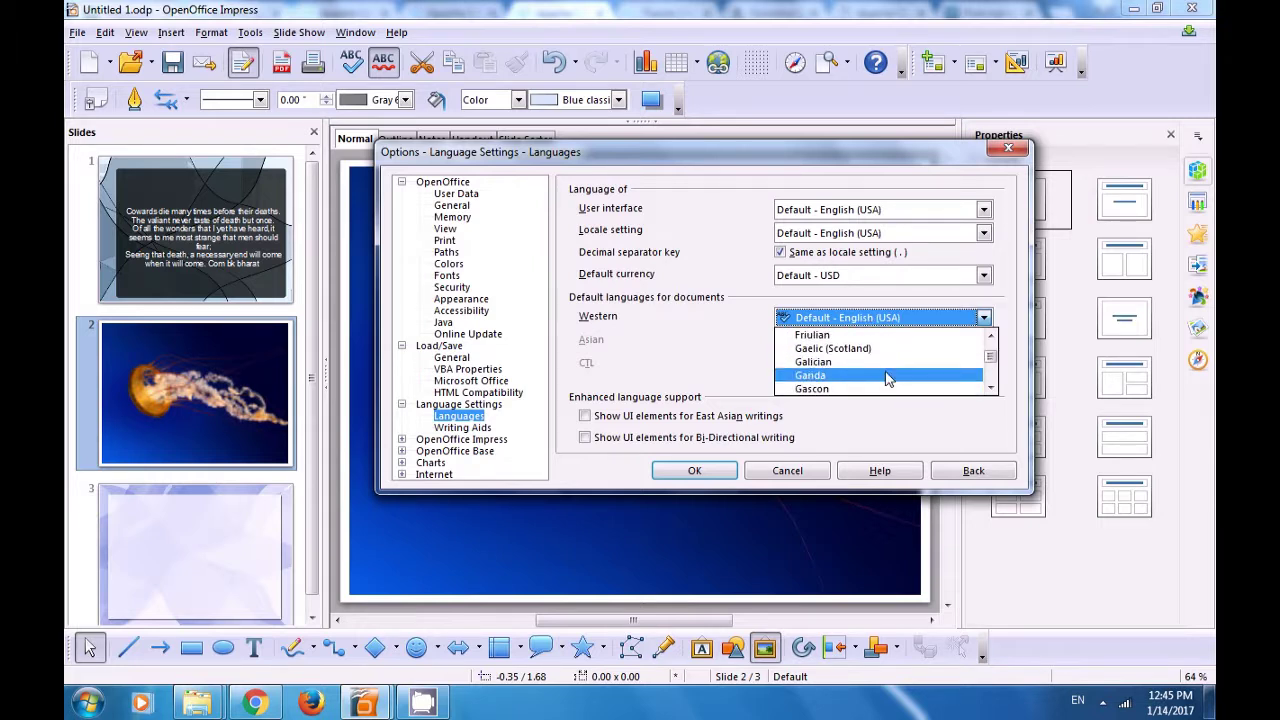
{"action": "left_click", "coordinate": [718, 352]}
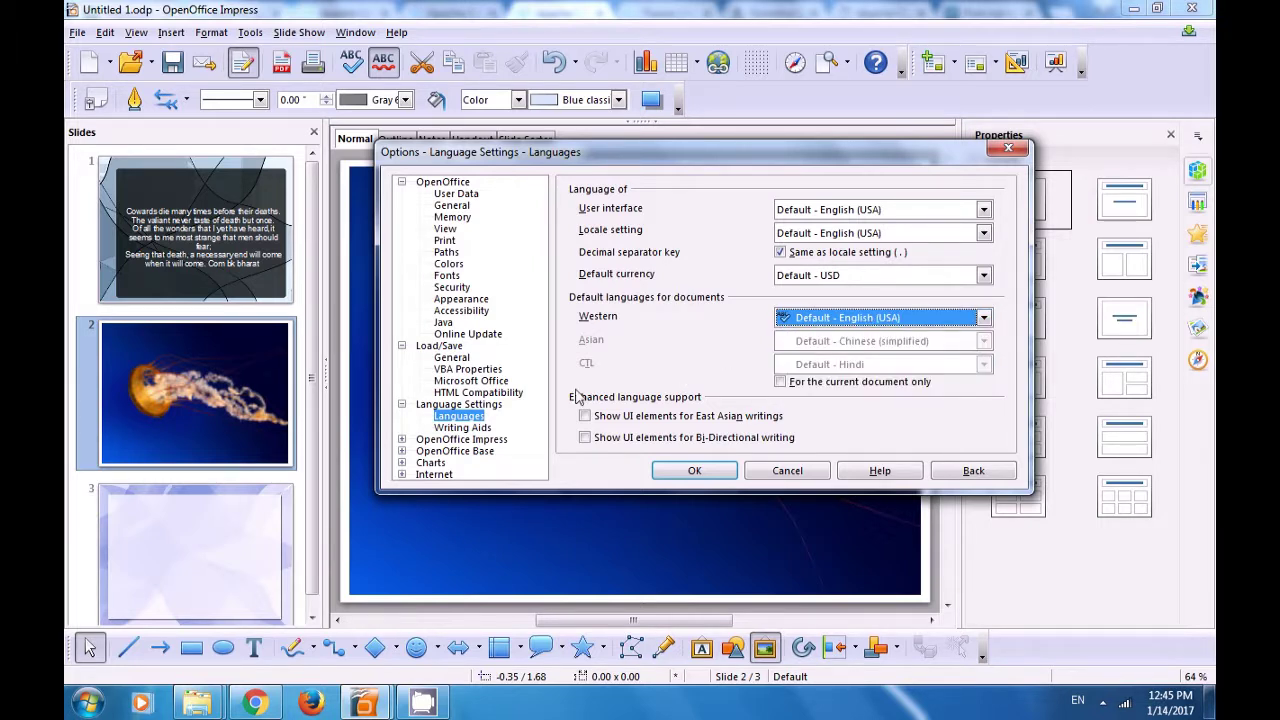
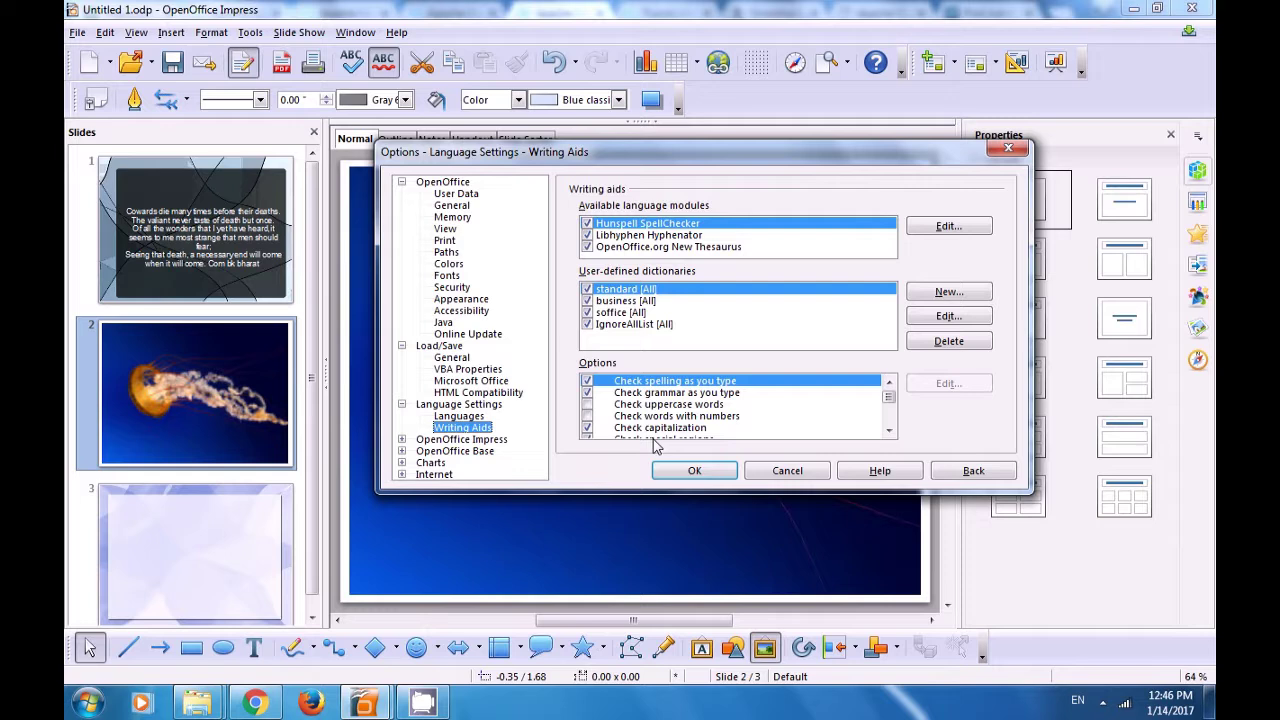
Step: Enable checking of uppercase words in the Writing Aids options
{"action": "scroll", "coordinate": [708, 424], "scroll_direction": "down", "scroll_amount": 1}
{"action": "scroll", "coordinate": [708, 424], "scroll_direction": "up", "scroll_amount": 1}
{"action": "left_click", "coordinate": [588, 404]}
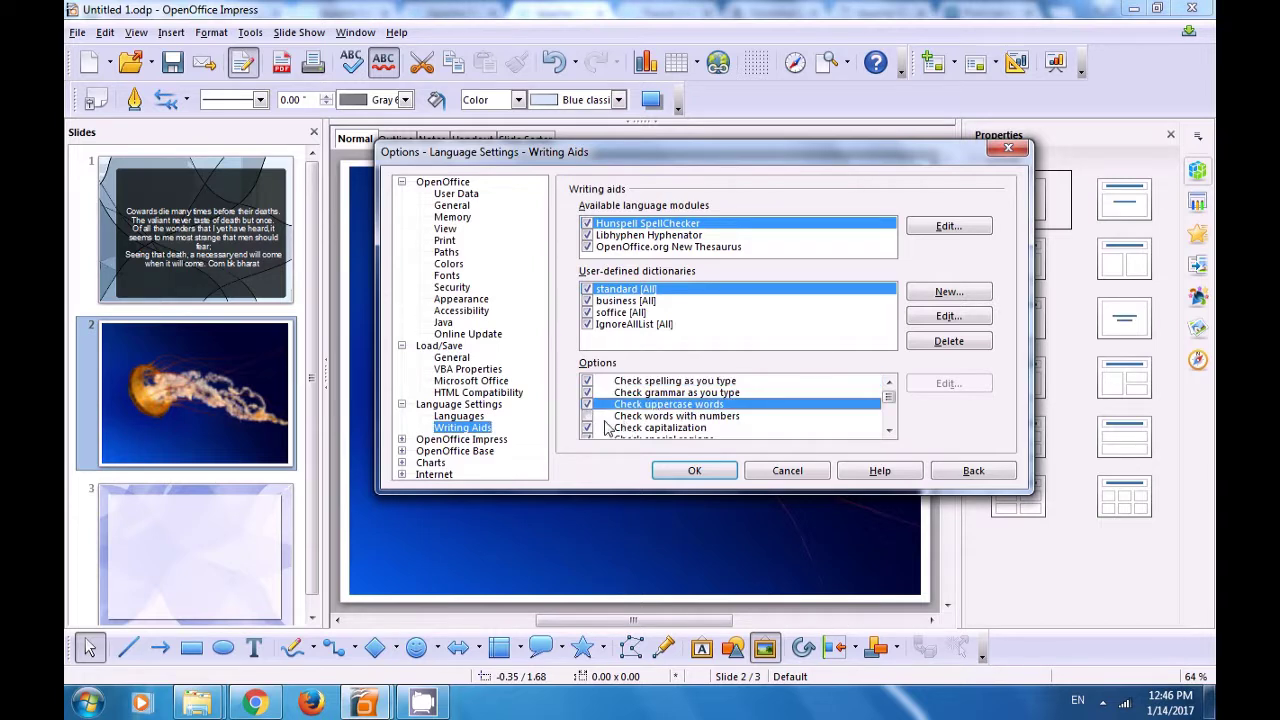
Step: Enable checking of words with numbers in the Writing Aids options and look through the remaining hyphenation options
{"action": "left_click", "coordinate": [587, 415]}
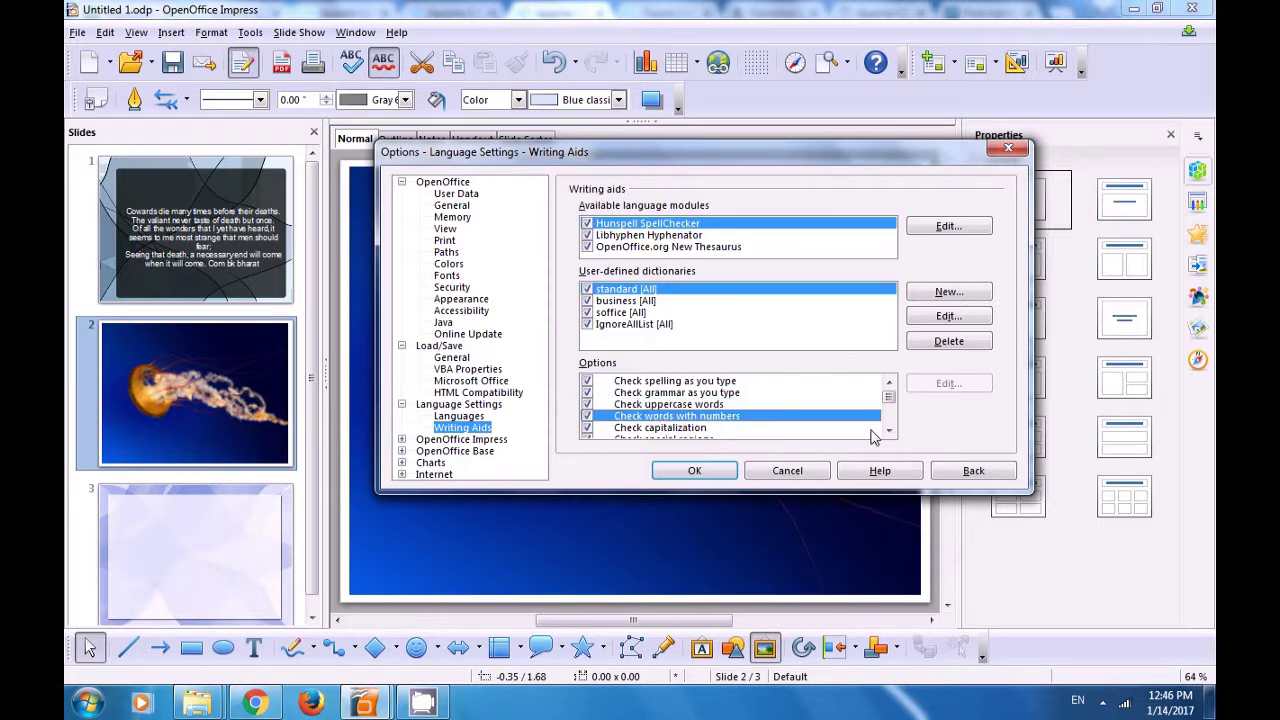
{"action": "left_click_drag", "start_coordinate": [892, 393], "coordinate": [889, 408]}
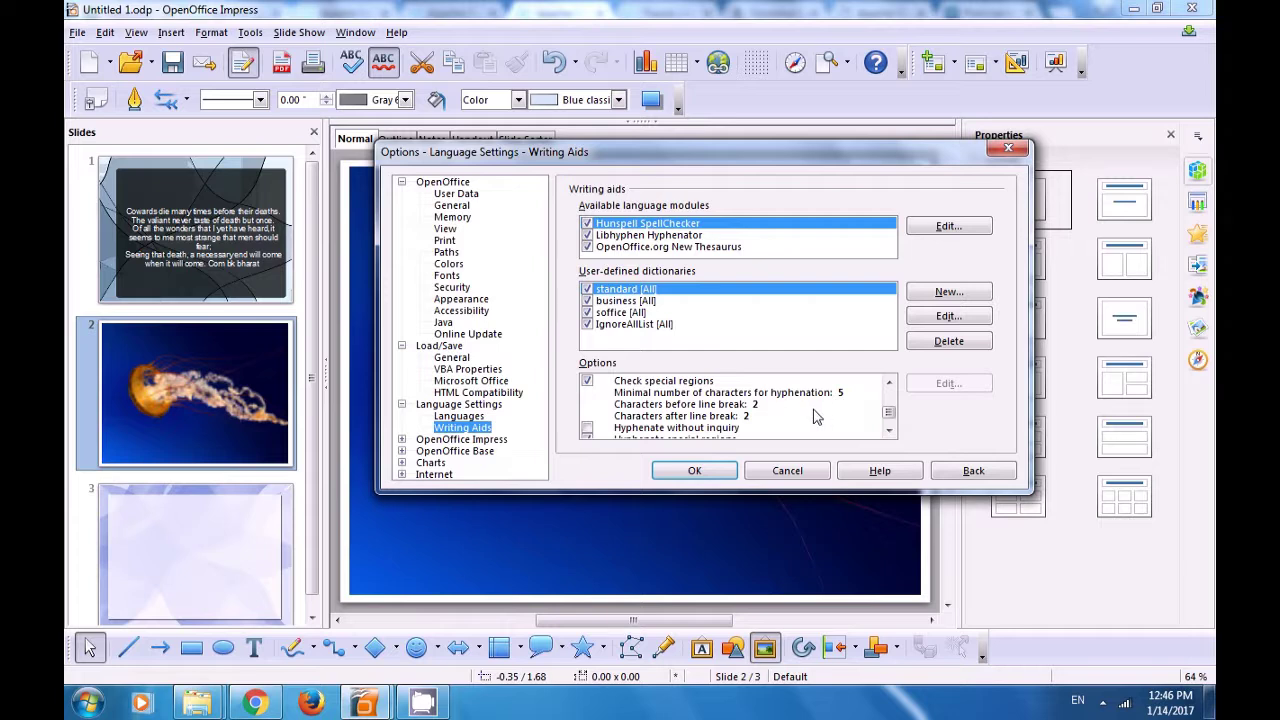
{"action": "scroll", "coordinate": [716, 430], "scroll_direction": "down", "scroll_amount": 1}
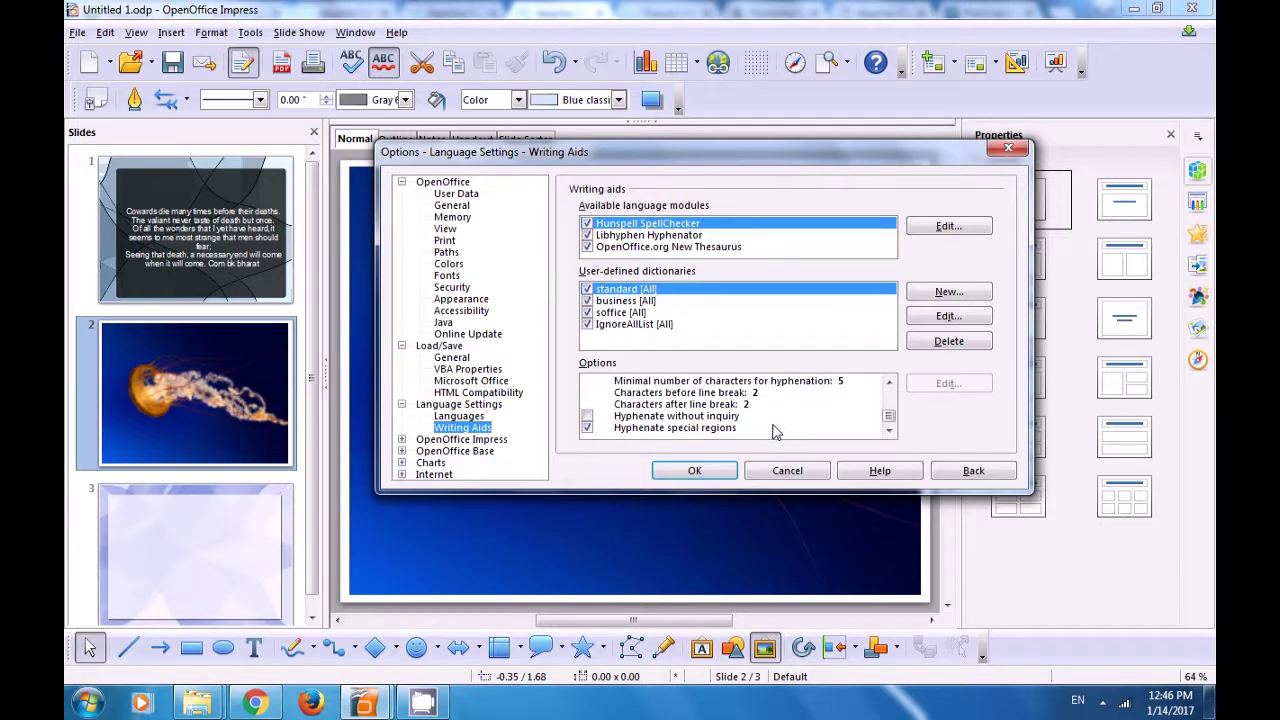
{"action": "scroll", "coordinate": [770, 430], "scroll_direction": "up", "scroll_amount": 1}
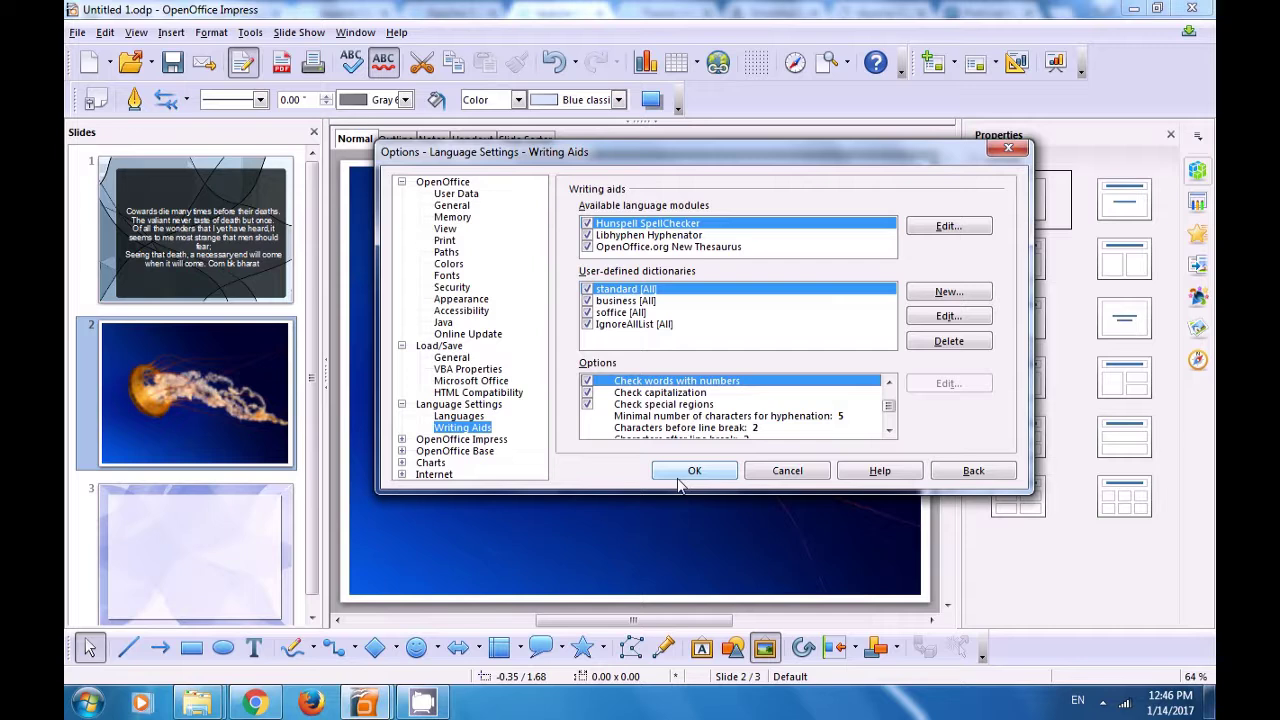
Step: Review the General and View pages of the OpenOffice Impress options and close the dialog without applying
{"action": "left_click", "coordinate": [488, 441]}
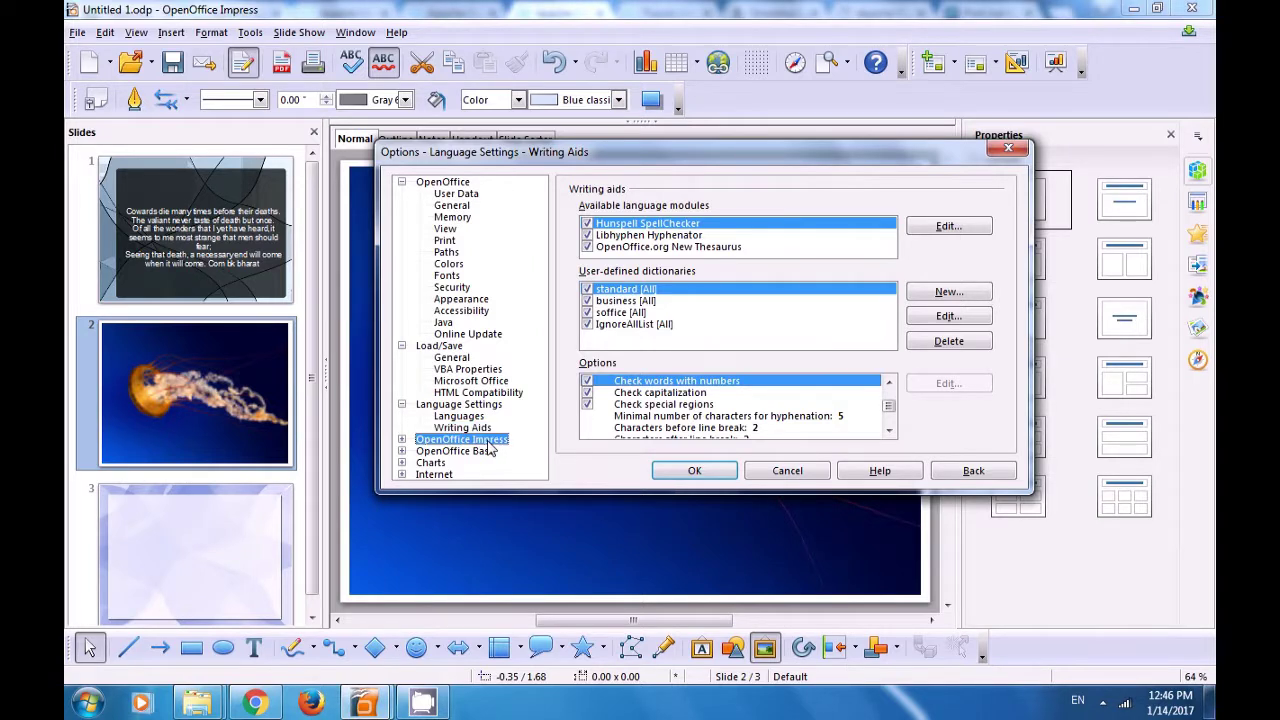
{"action": "left_click", "coordinate": [401, 439]}
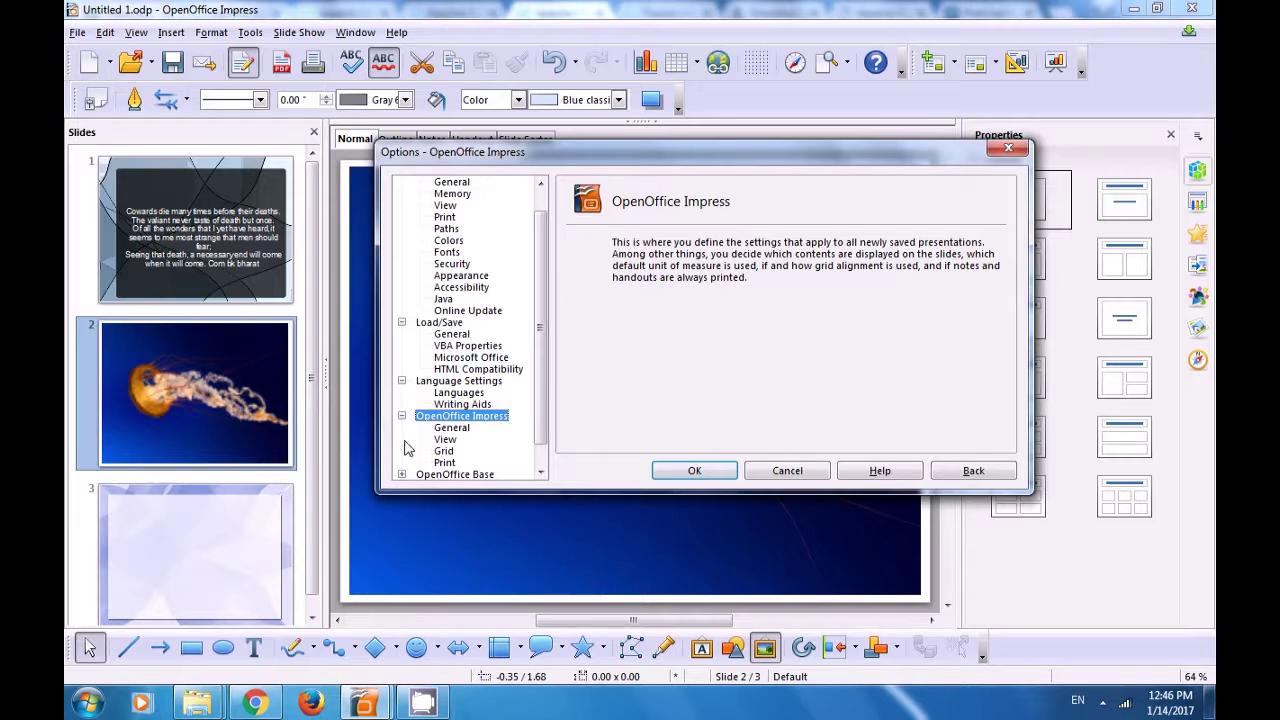
{"action": "left_click", "coordinate": [447, 428]}
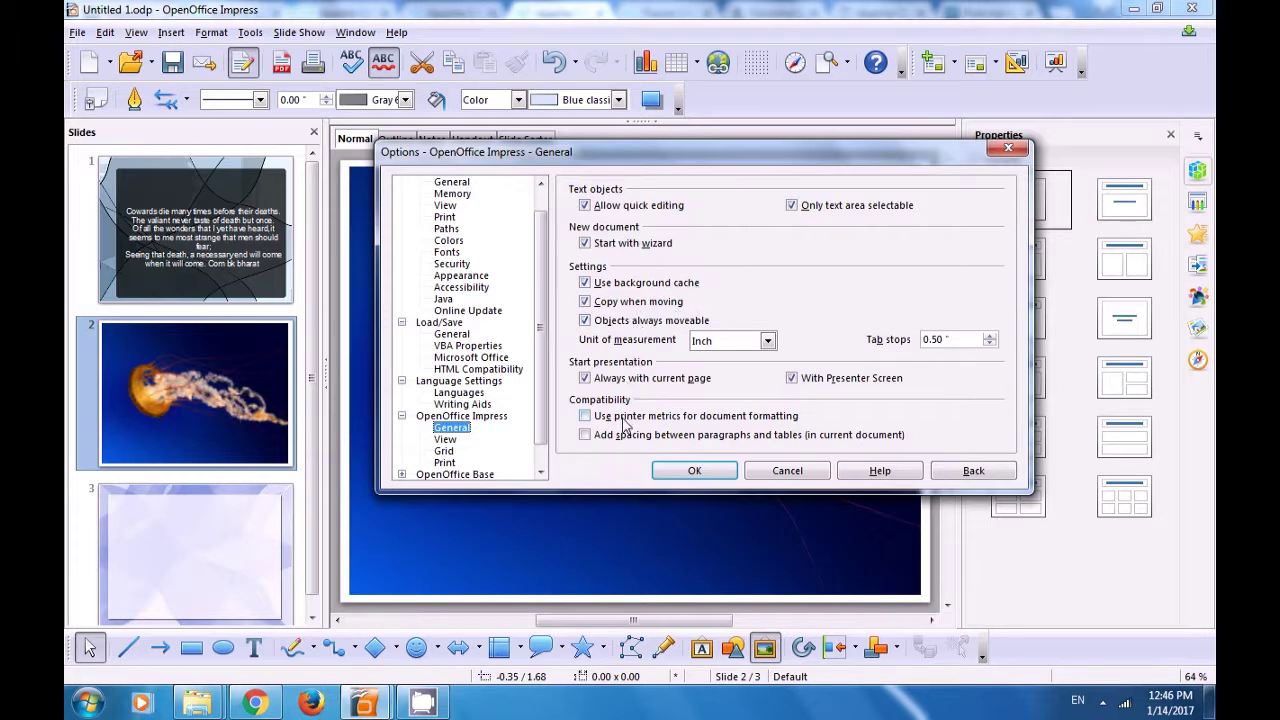
{"action": "left_click", "coordinate": [445, 440]}
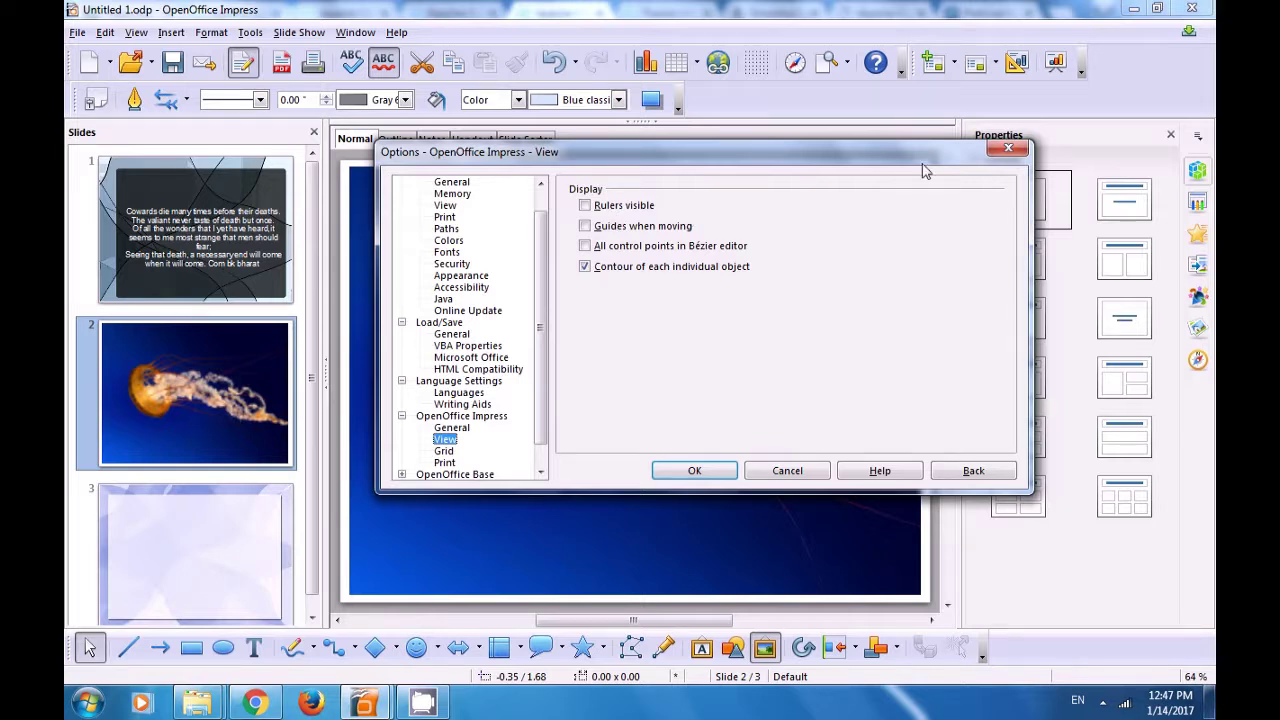
{"action": "left_click", "coordinate": [1008, 148]}
Step: Display the grid on slide 3 and enable Rulers visible and Guides when moving in the Impress View options
{"action": "left_click", "coordinate": [185, 552]}
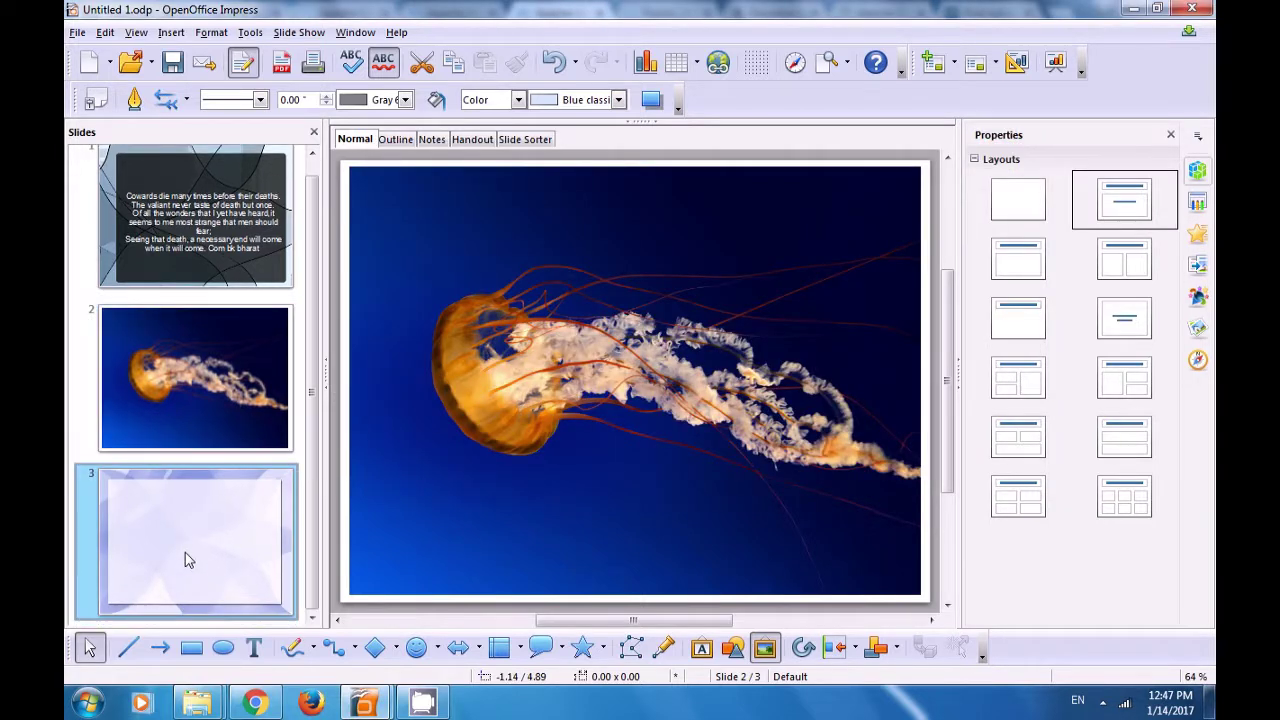
{"action": "left_click", "coordinate": [760, 66]}
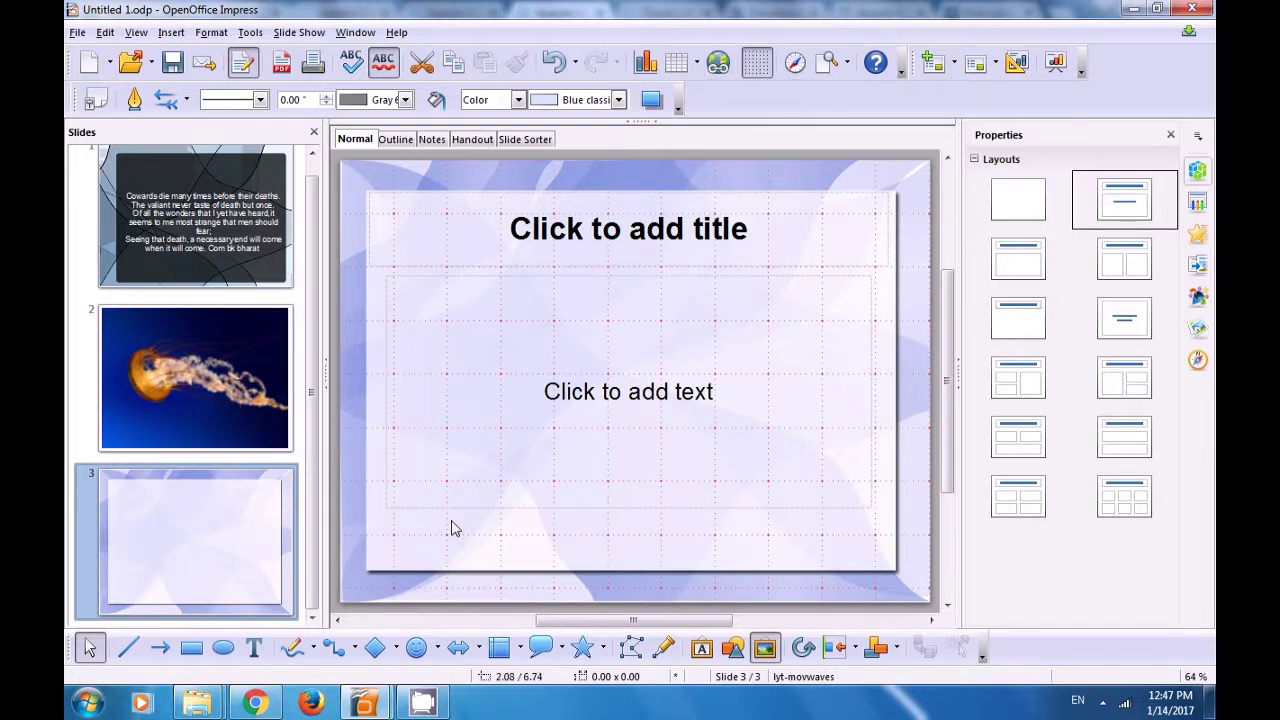
{"action": "left_click", "coordinate": [250, 32]}
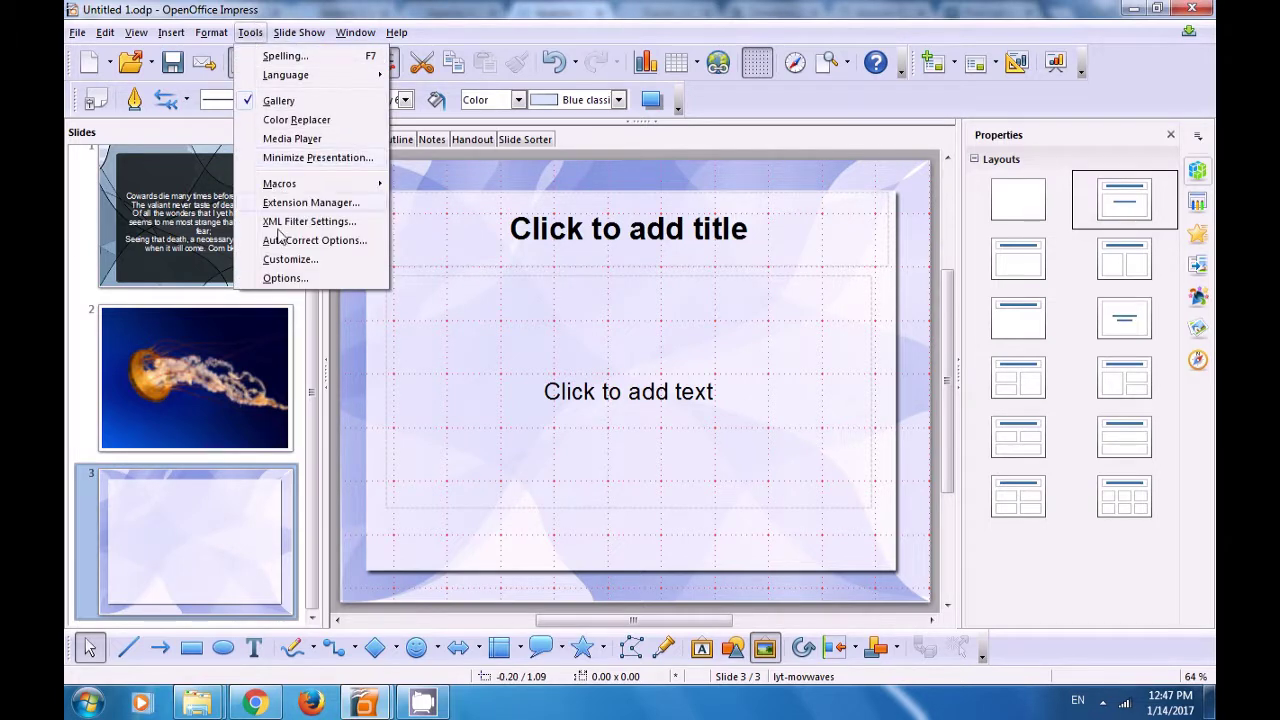
{"action": "left_click", "coordinate": [284, 278]}
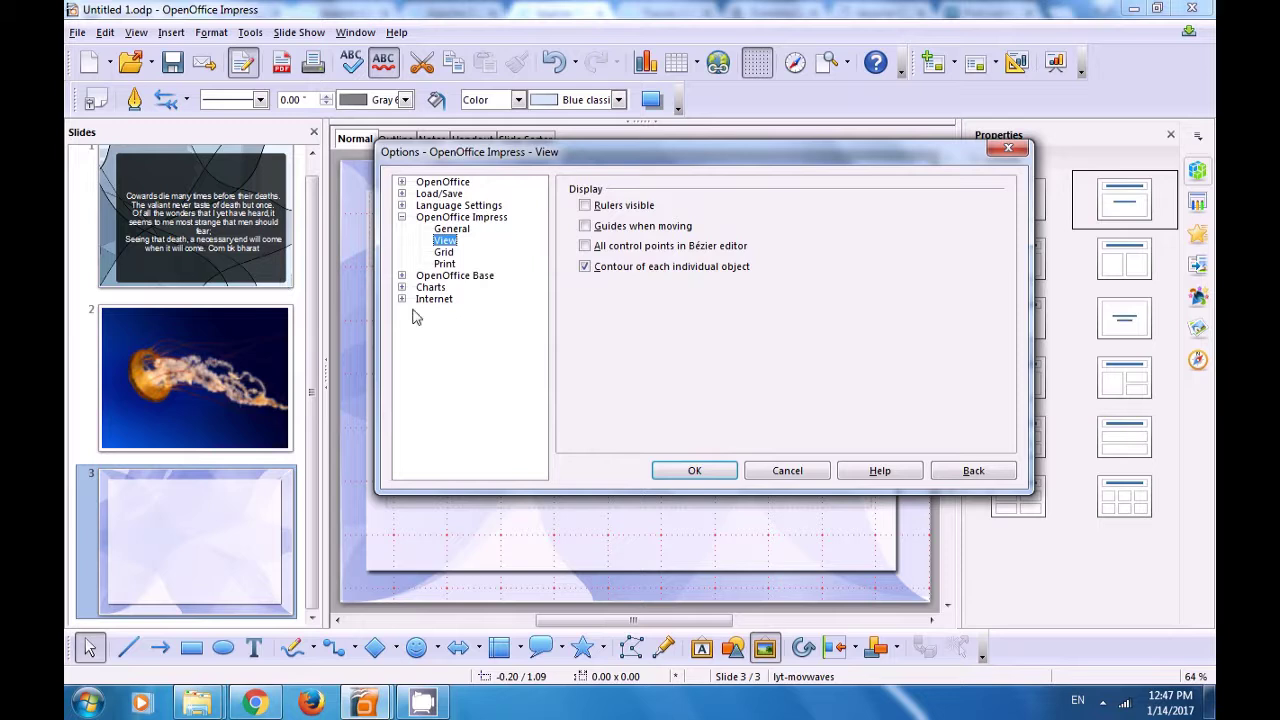
{"action": "left_click", "coordinate": [591, 206]}
{"action": "left_click", "coordinate": [586, 228]}
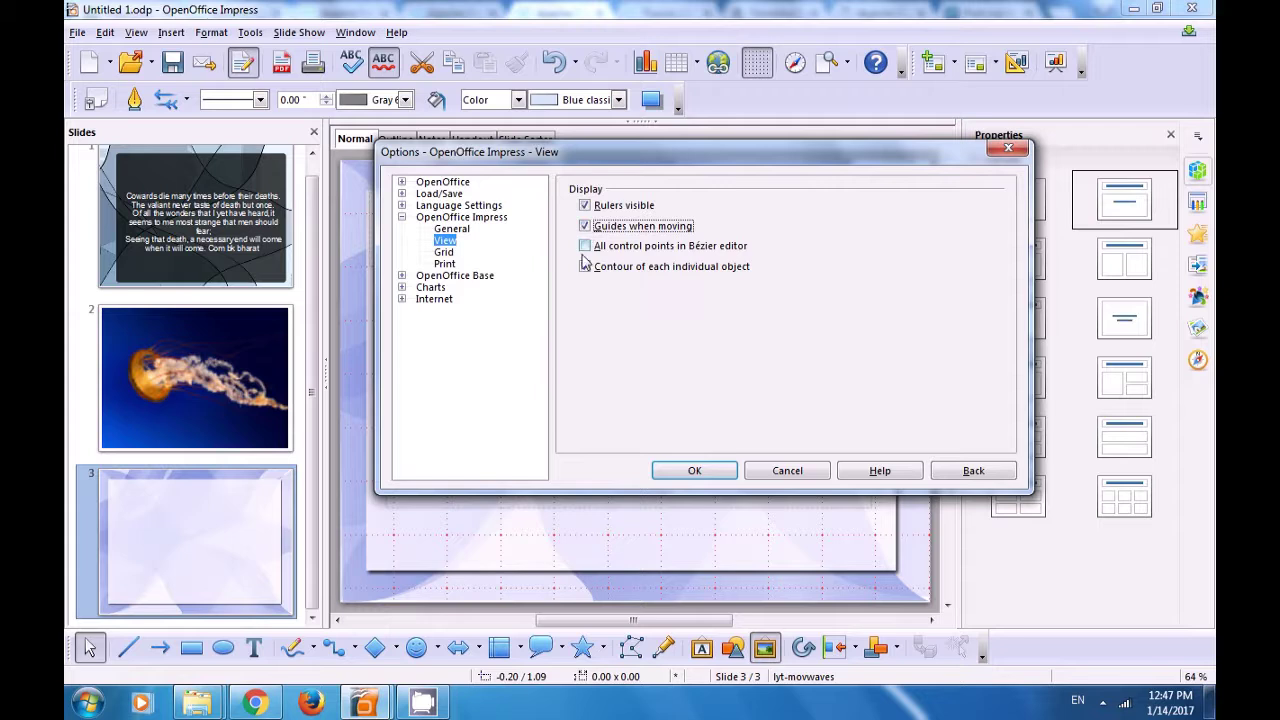
Step: Set the grid resolution to 1.16" horizontal and 1.08" vertical, the subdivision to 16 and 15 spaces, and enable Synchronize axes
{"action": "left_click", "coordinate": [444, 252]}
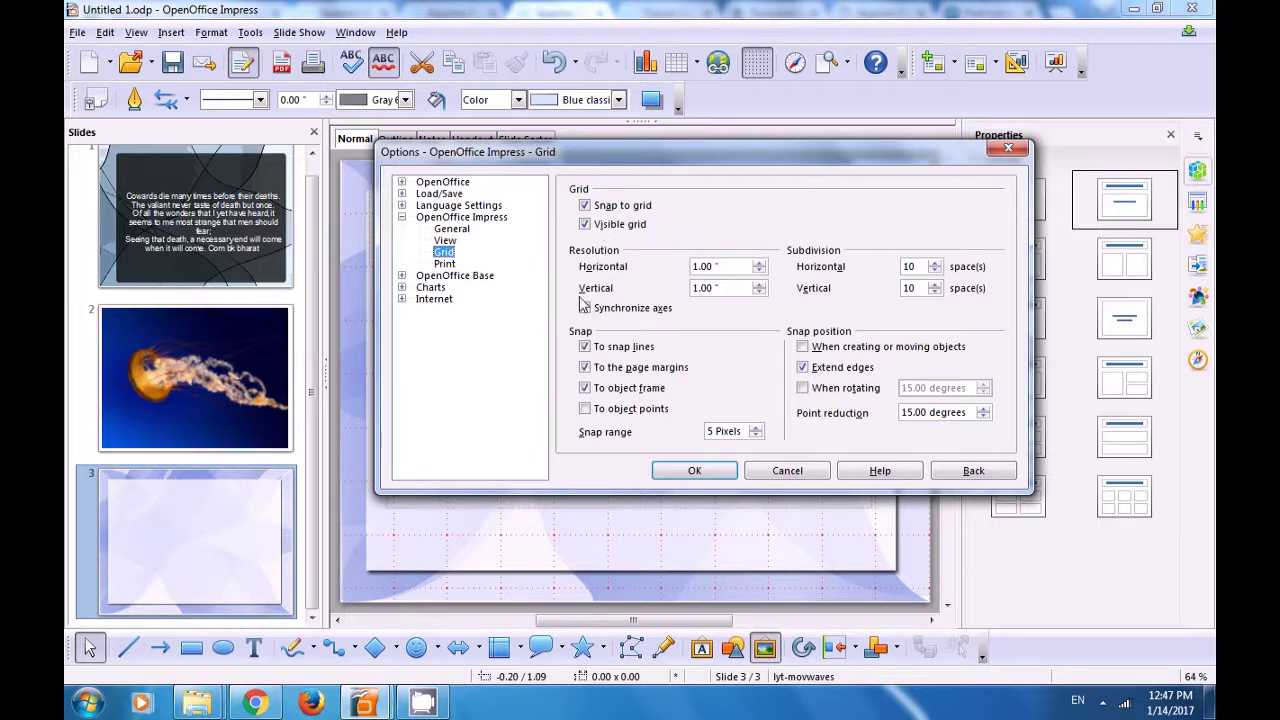
{"action": "left_click", "coordinate": [760, 266]}
{"action": "left_click", "coordinate": [760, 263]}
{"action": "left_click", "coordinate": [940, 270]}
{"action": "left_click", "coordinate": [934, 265]}
{"action": "left_click", "coordinate": [935, 286]}
{"action": "left_click", "coordinate": [935, 286]}
{"action": "left_click", "coordinate": [586, 309]}
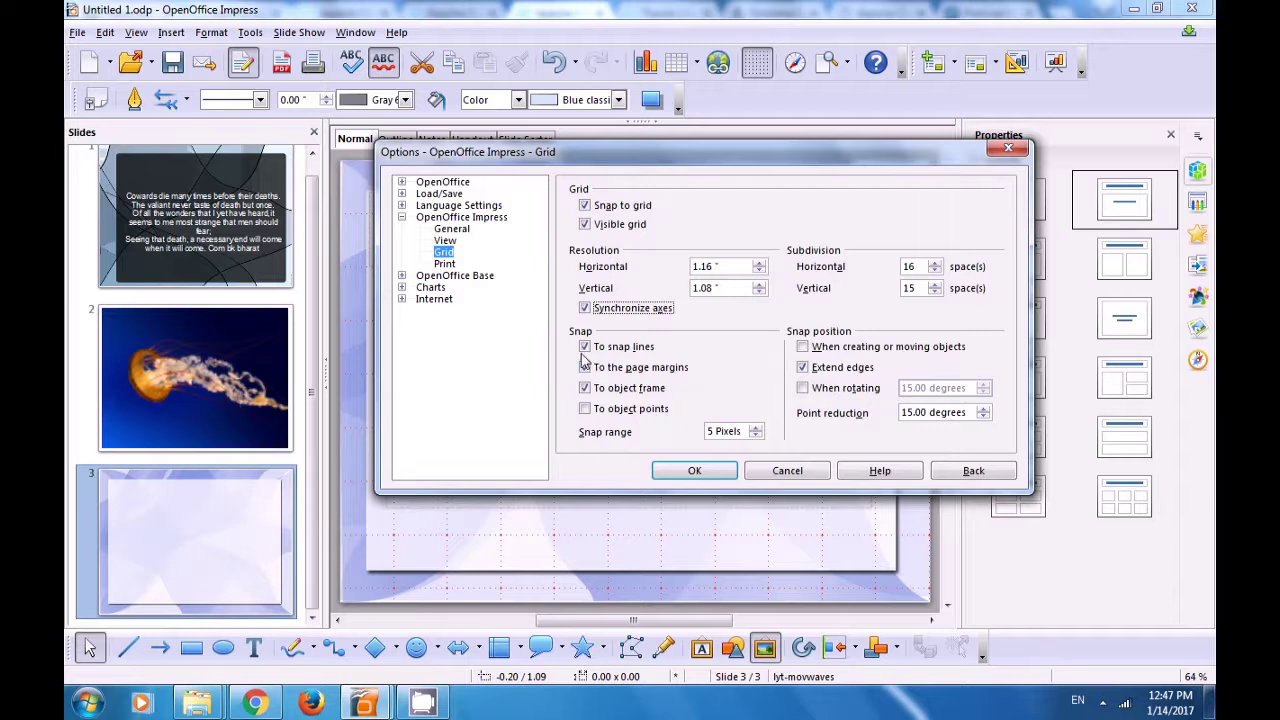
Step: Disable snapping to snap lines, set snap range to 11 pixels and point reduction to 80 degrees, enable snapping when creating or moving objects, and apply
{"action": "left_click", "coordinate": [586, 348]}
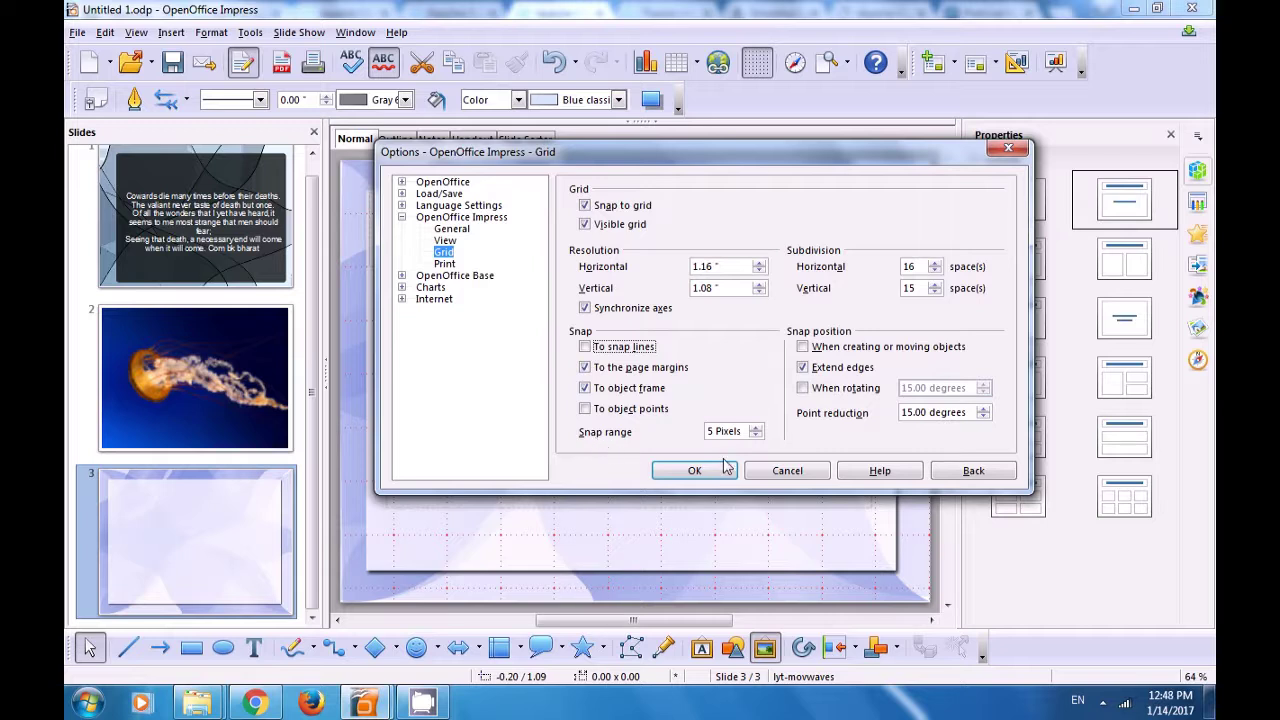
{"action": "left_click", "coordinate": [984, 409]}
{"action": "scroll", "coordinate": [757, 428], "scroll_direction": "up", "scroll_amount": 8}
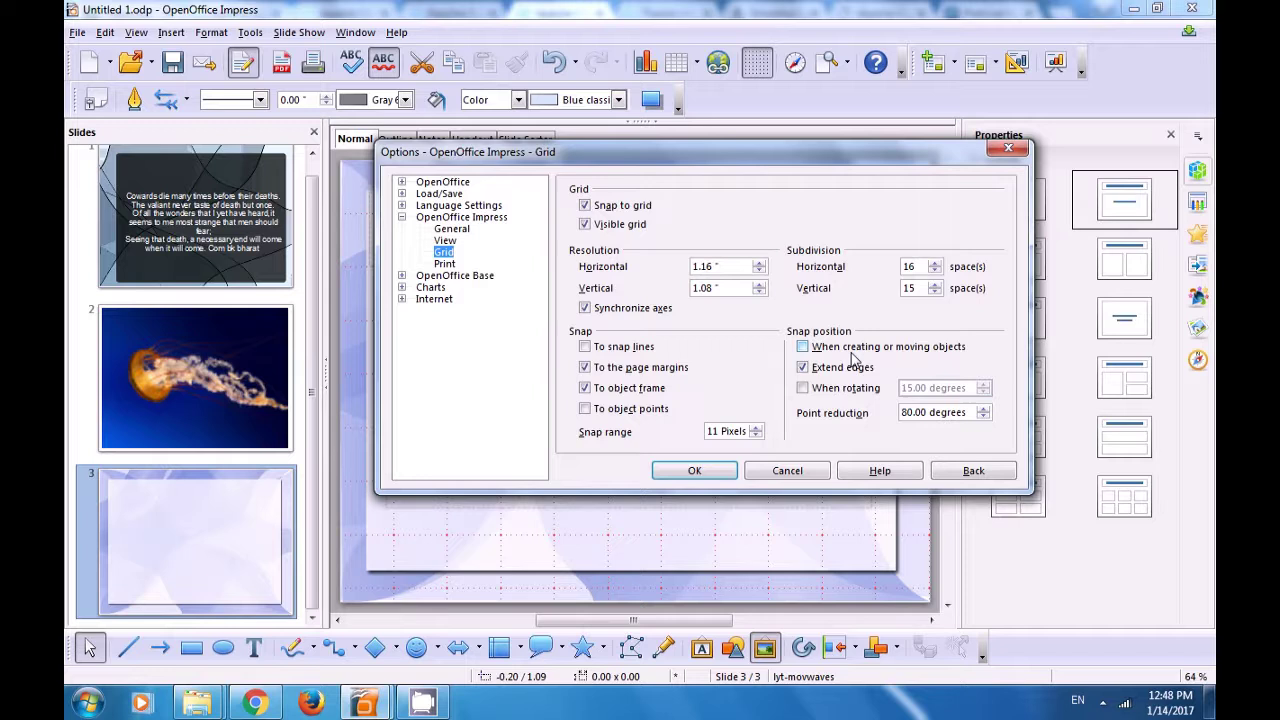
{"action": "left_click", "coordinate": [803, 350]}
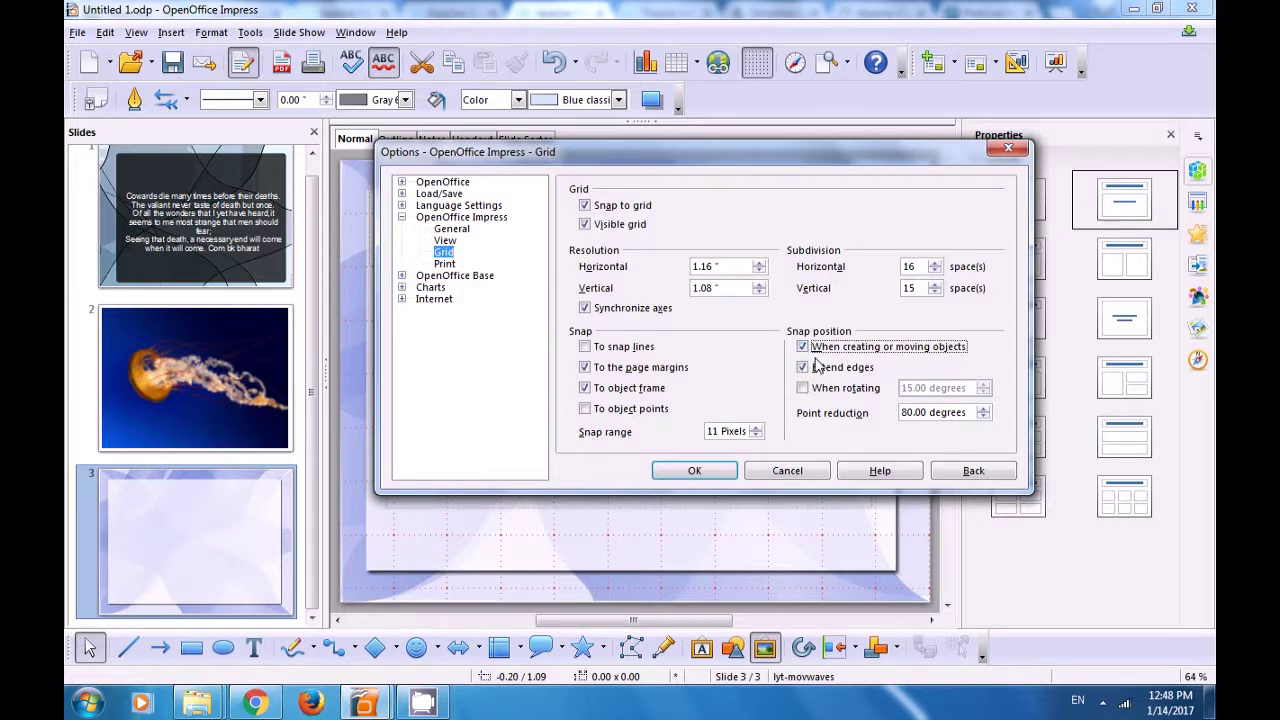
{"action": "left_click", "coordinate": [692, 470]}
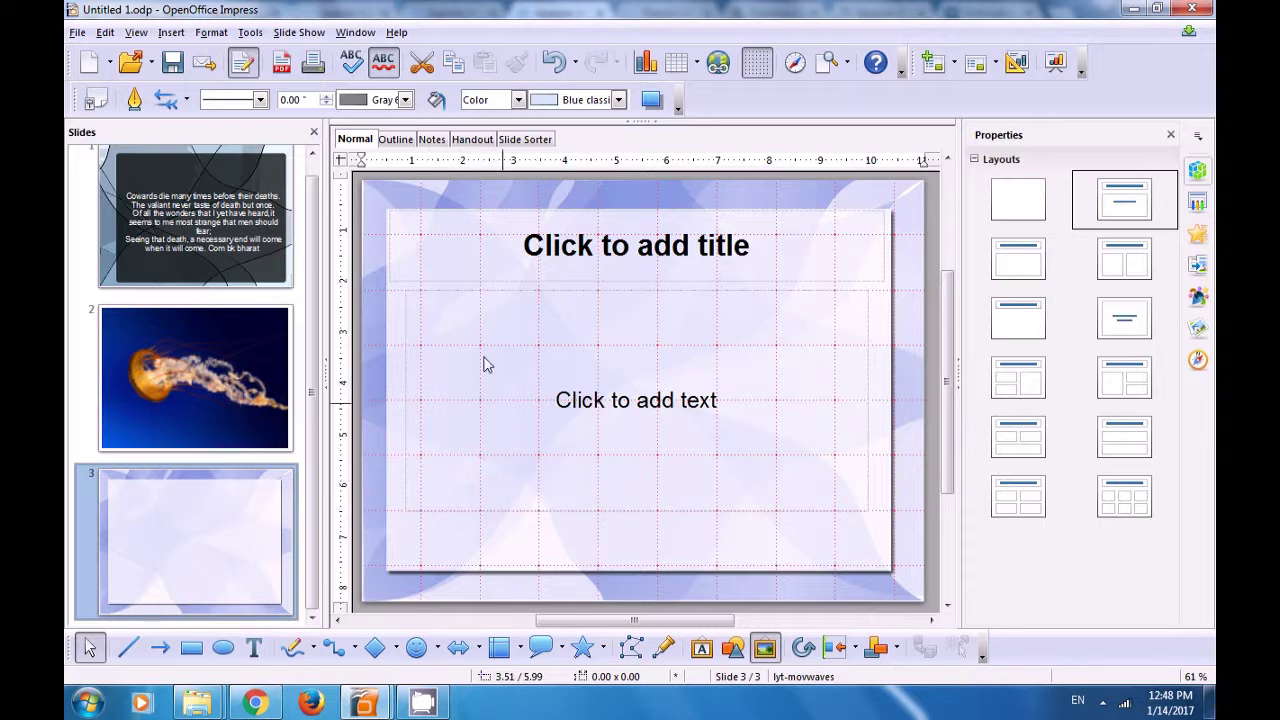
Step: Set both grid resolutions to 0.92", both subdivisions to 6 spaces, the snap range to 1 pixel and point reduction to 40 degrees, and apply
{"action": "left_click", "coordinate": [250, 33]}
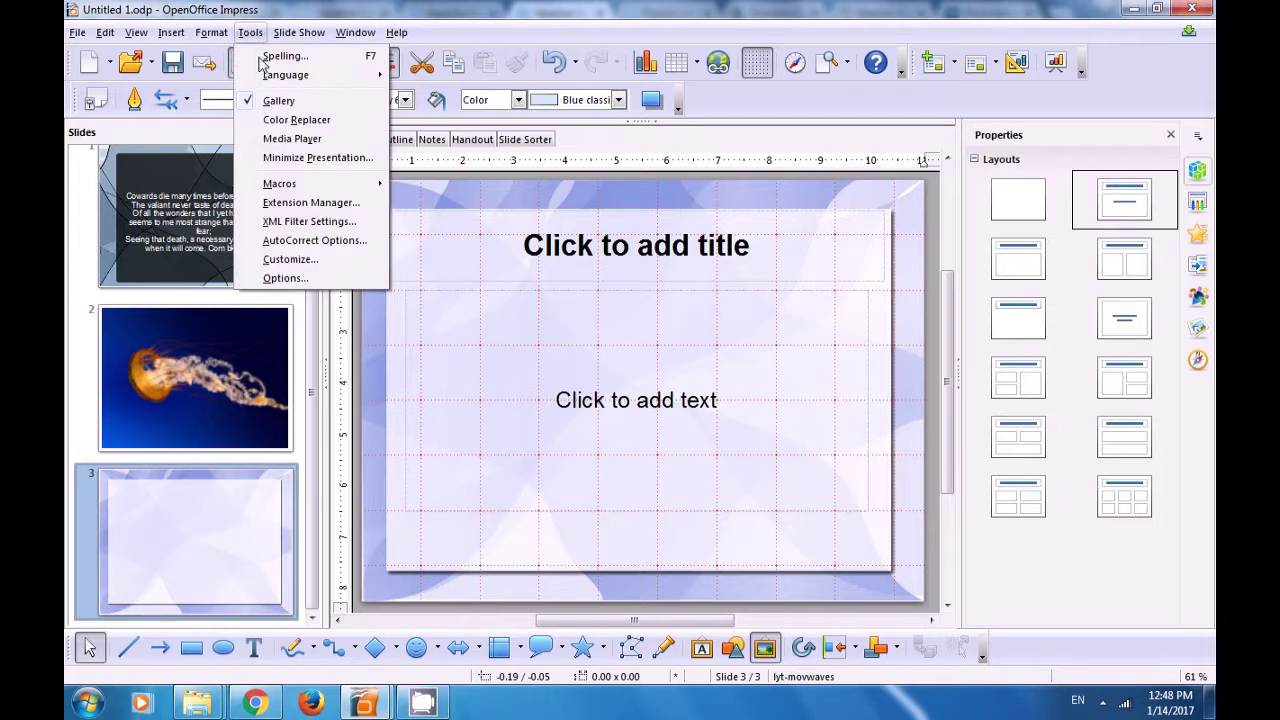
{"action": "left_click", "coordinate": [295, 279]}
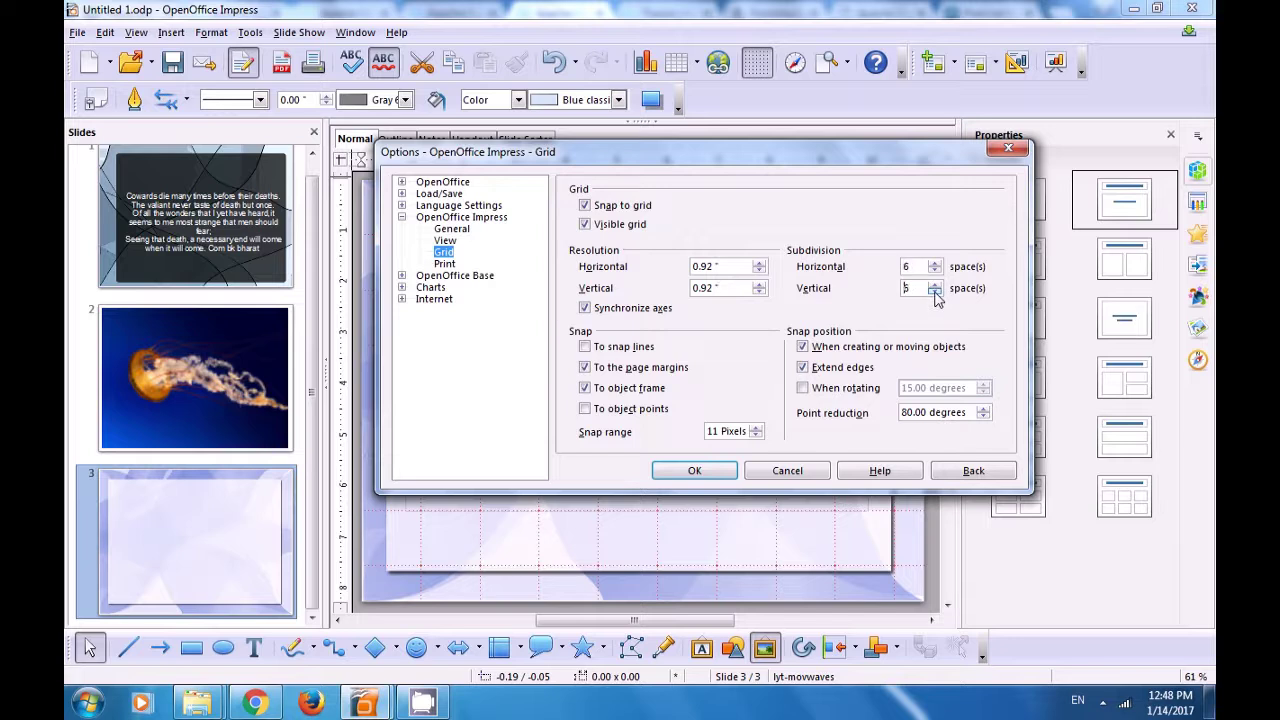
{"action": "left_click", "coordinate": [934, 289]}
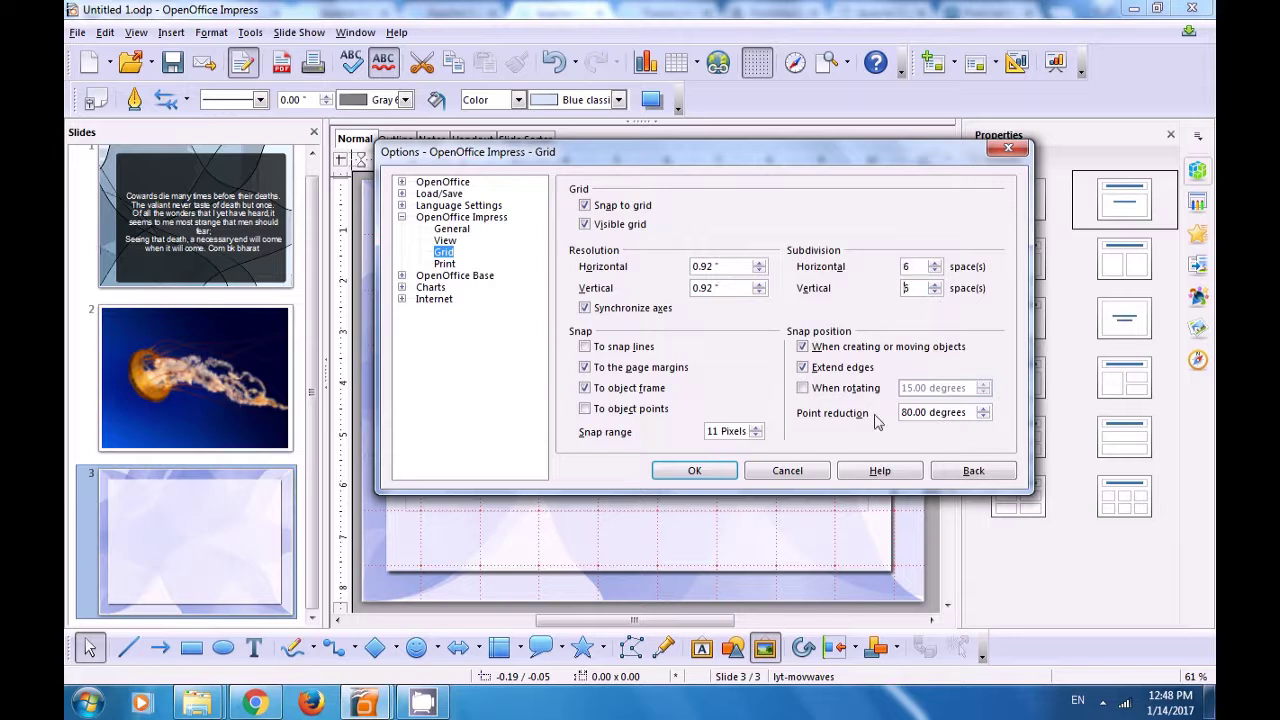
{"action": "left_click", "coordinate": [757, 437]}
{"action": "left_click", "coordinate": [757, 439]}
{"action": "left_click", "coordinate": [757, 437]}
{"action": "left_click", "coordinate": [698, 472]}
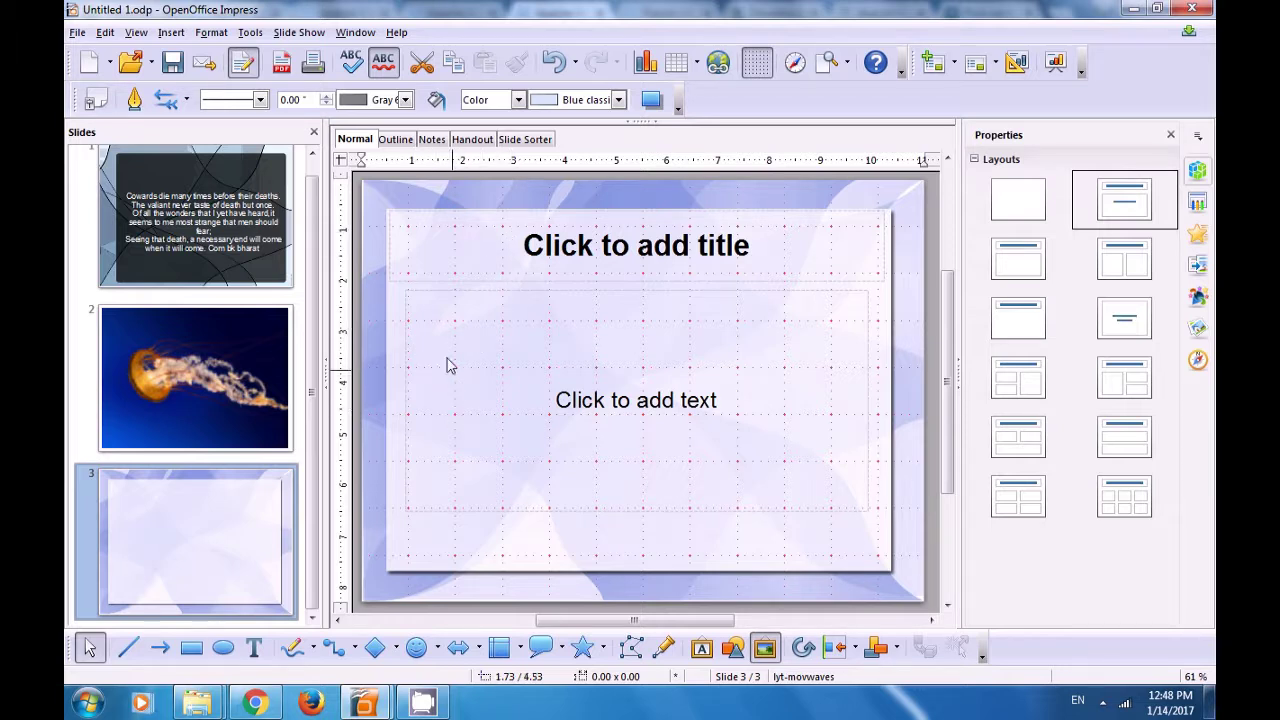
Step: In the Impress Print options, try Grayscale and Black & white quality, return to Default, and include page name, date and time in printouts
{"action": "left_click", "coordinate": [250, 32]}
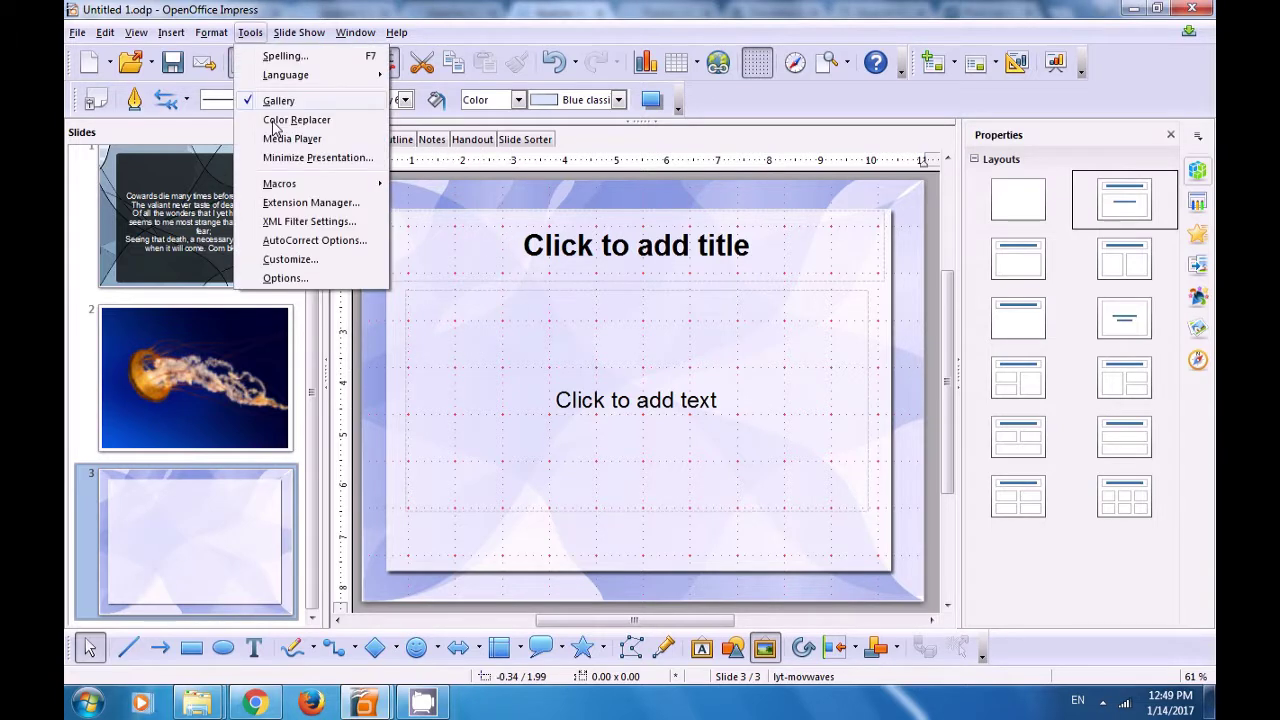
{"action": "left_click", "coordinate": [287, 282]}
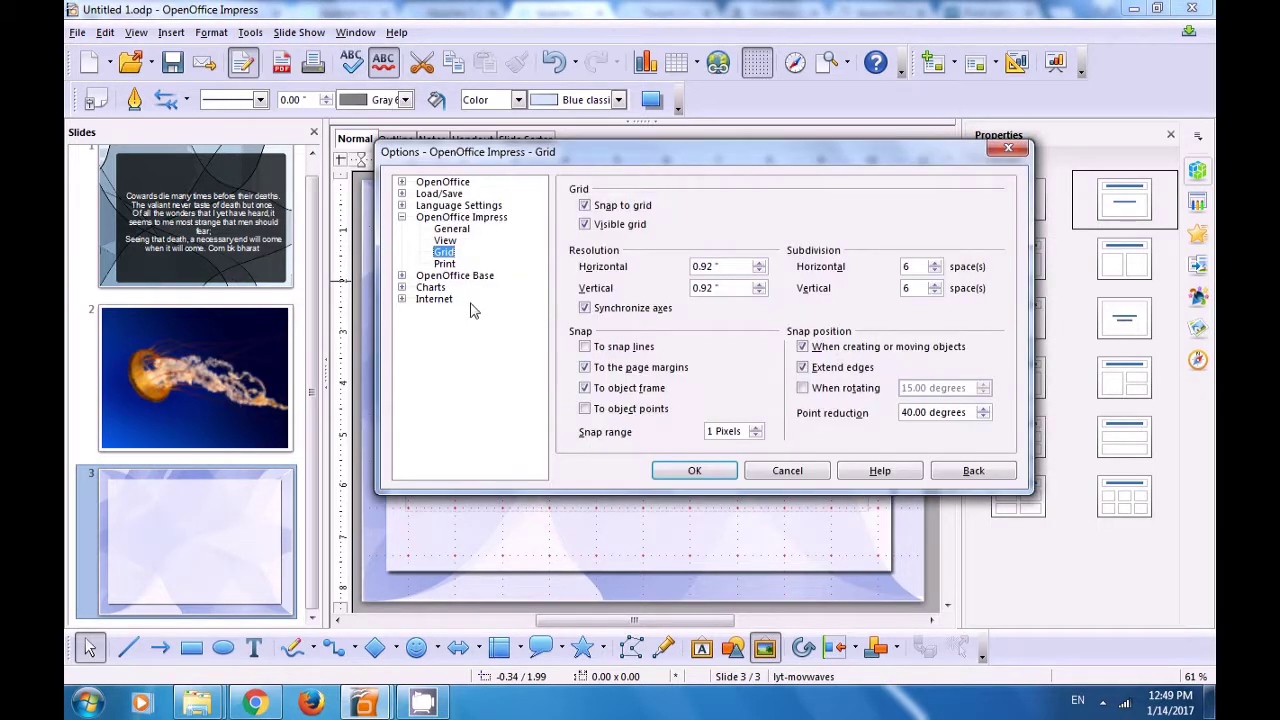
{"action": "left_click", "coordinate": [444, 264]}
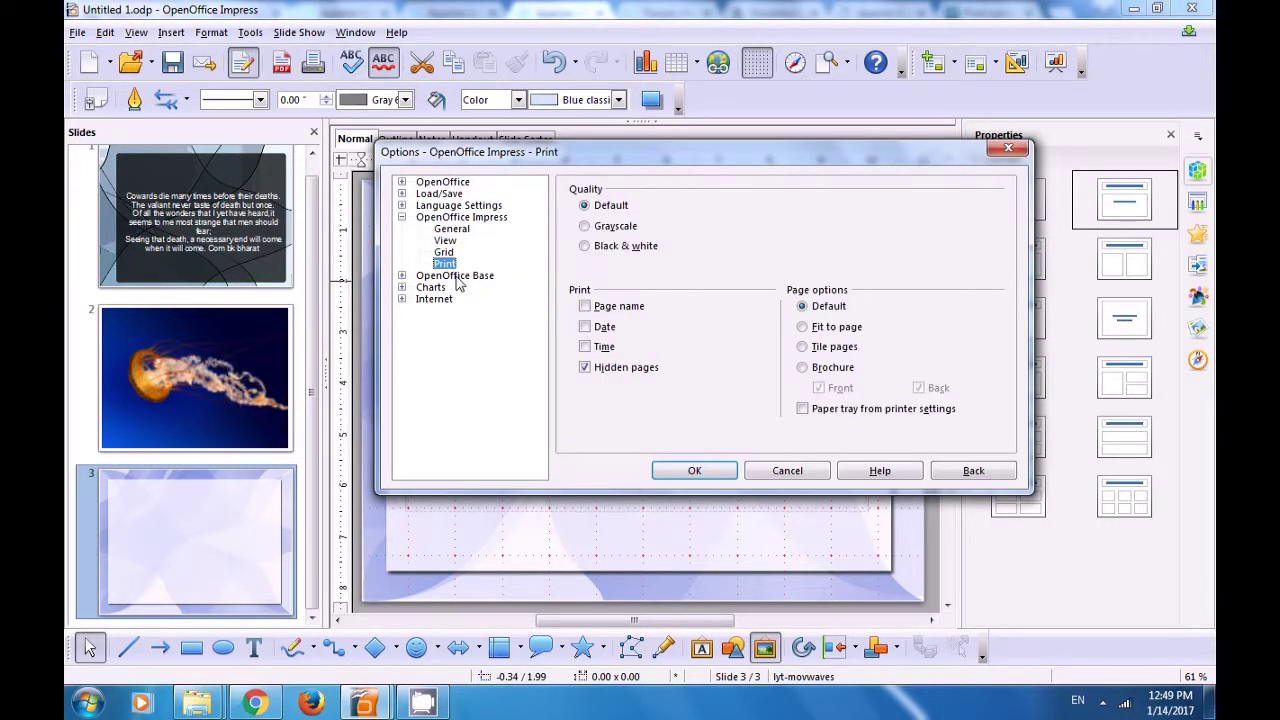
{"action": "left_click", "coordinate": [587, 228]}
{"action": "left_click", "coordinate": [585, 250]}
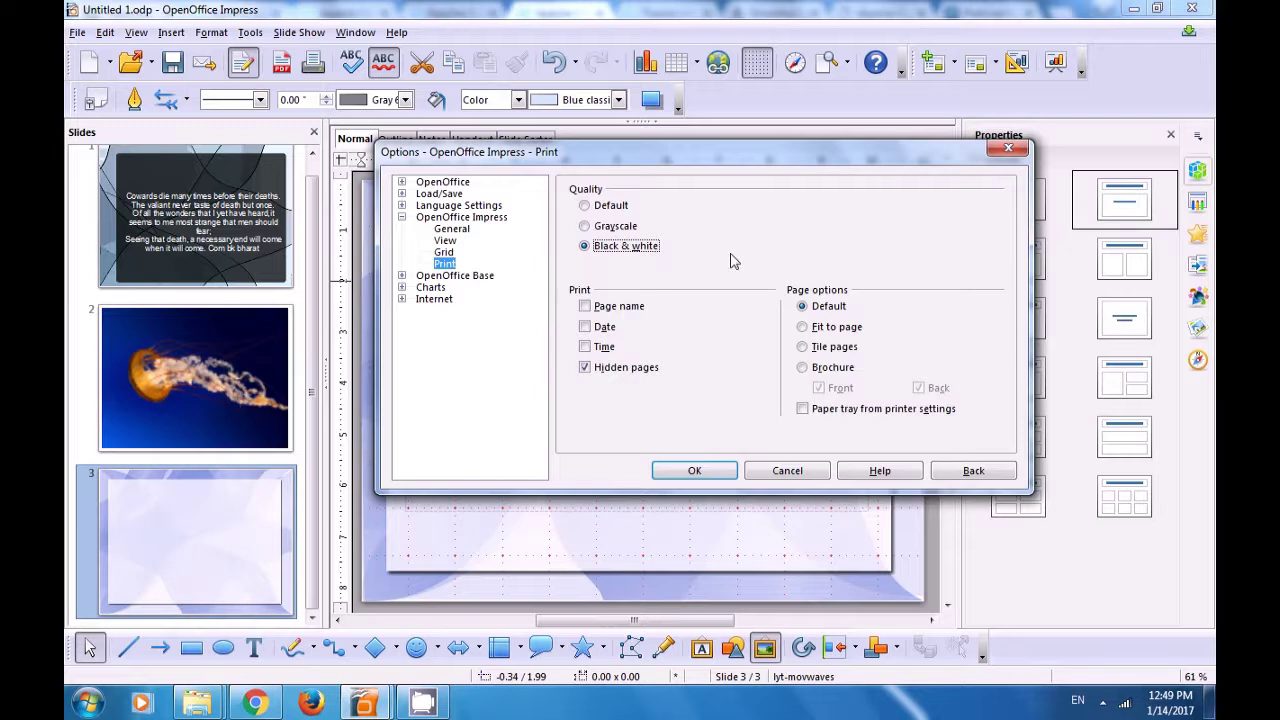
{"action": "left_click", "coordinate": [585, 206]}
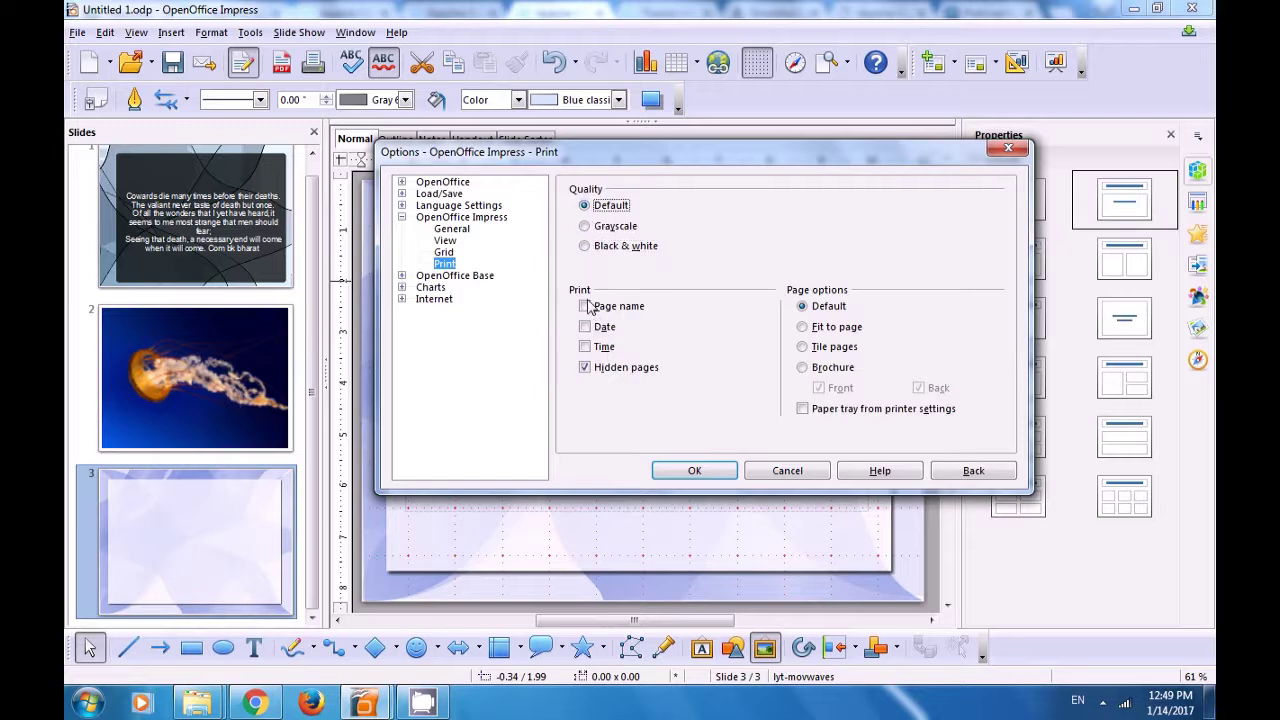
{"action": "left_click", "coordinate": [586, 308]}
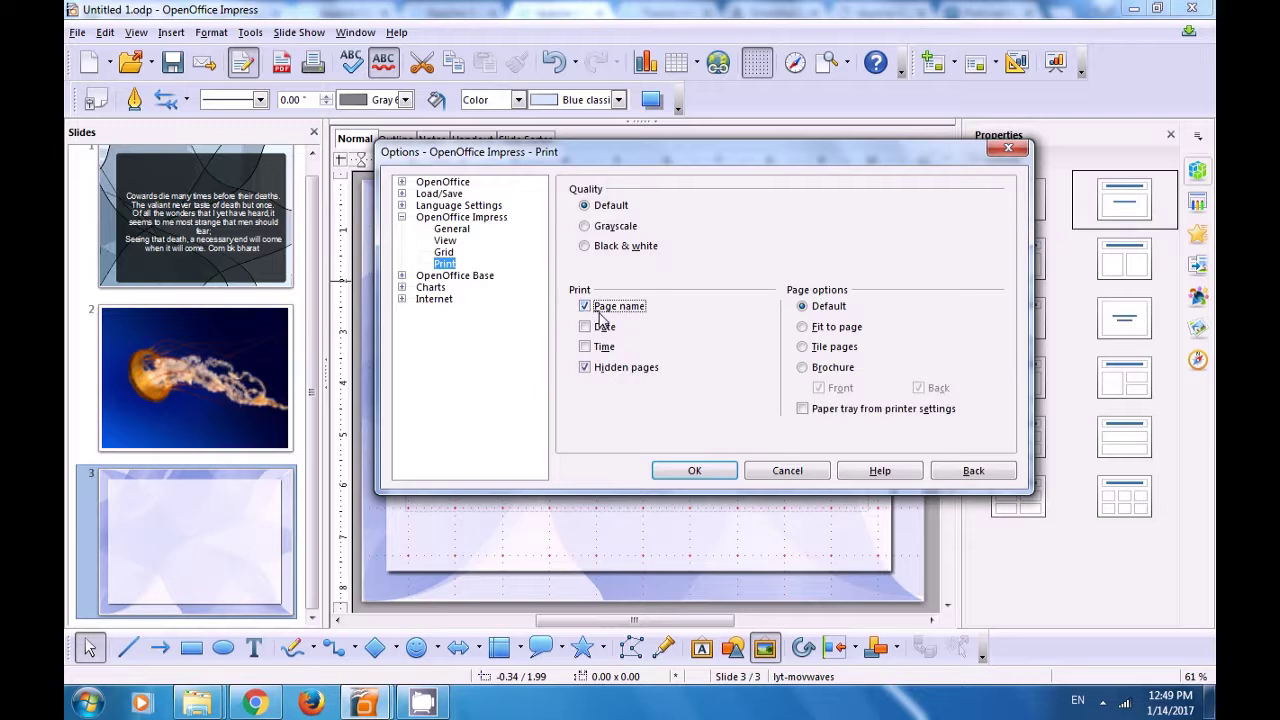
{"action": "left_click", "coordinate": [586, 329]}
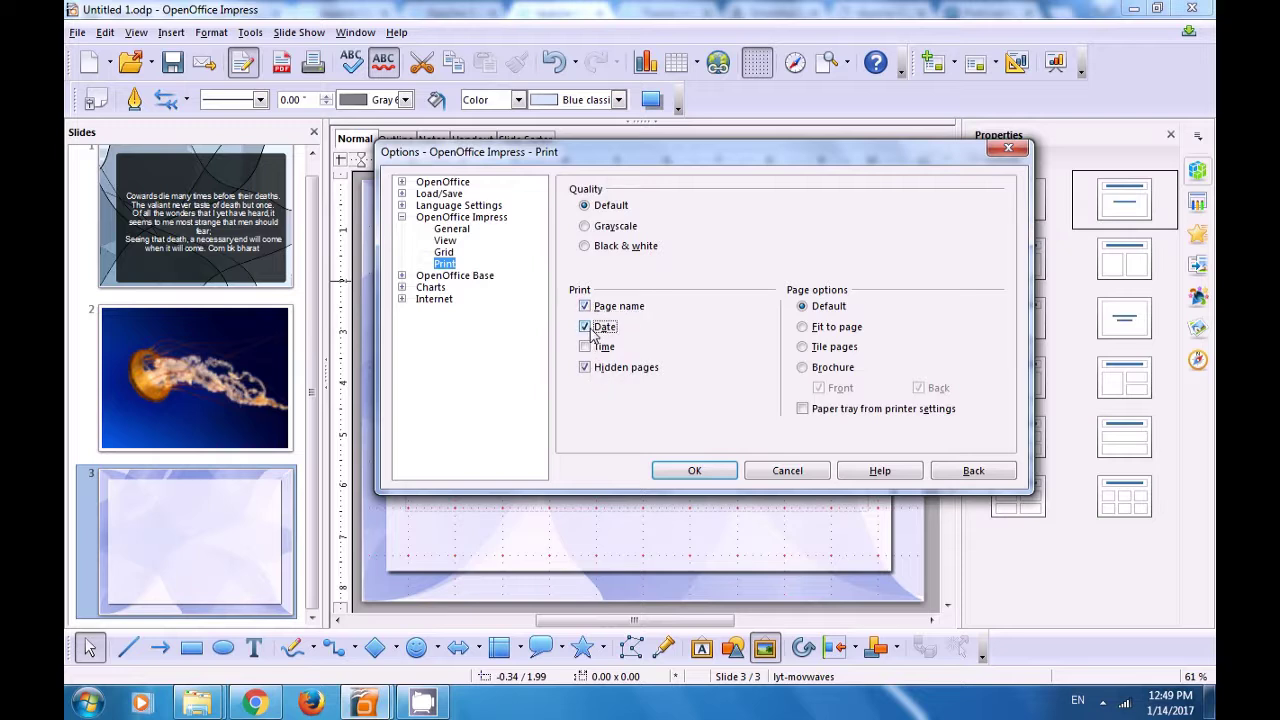
{"action": "left_click", "coordinate": [587, 348]}
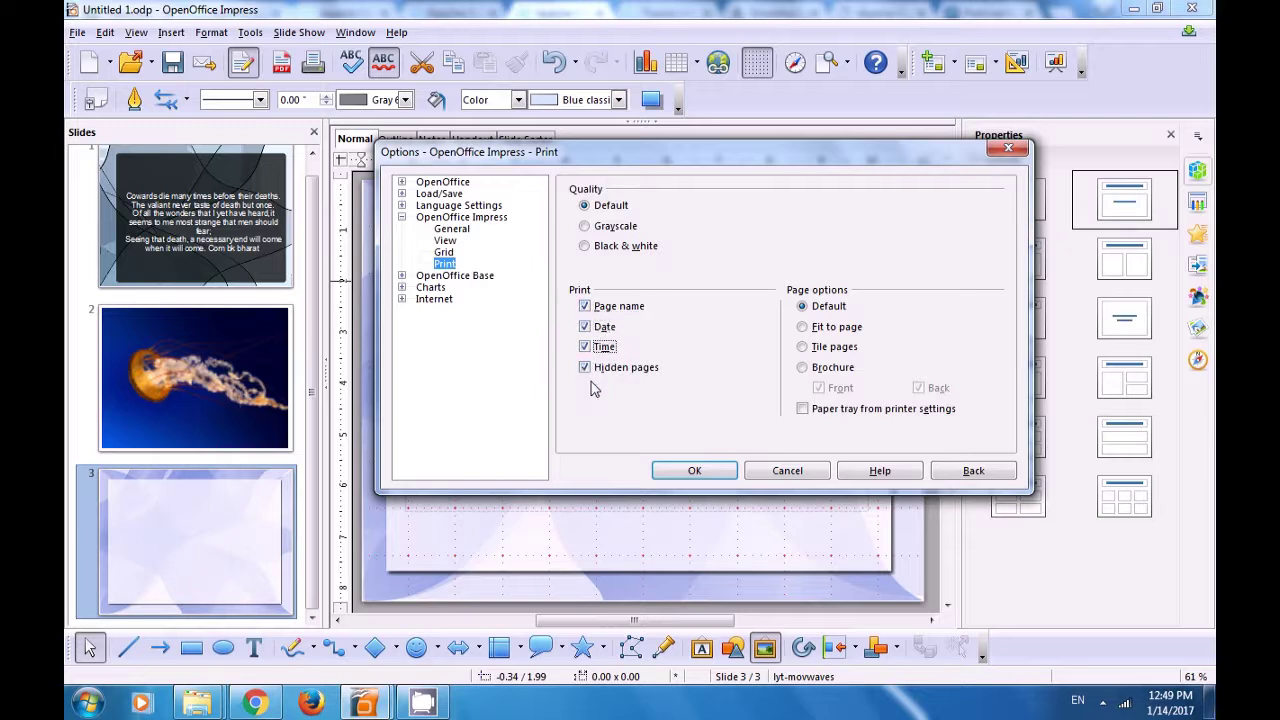
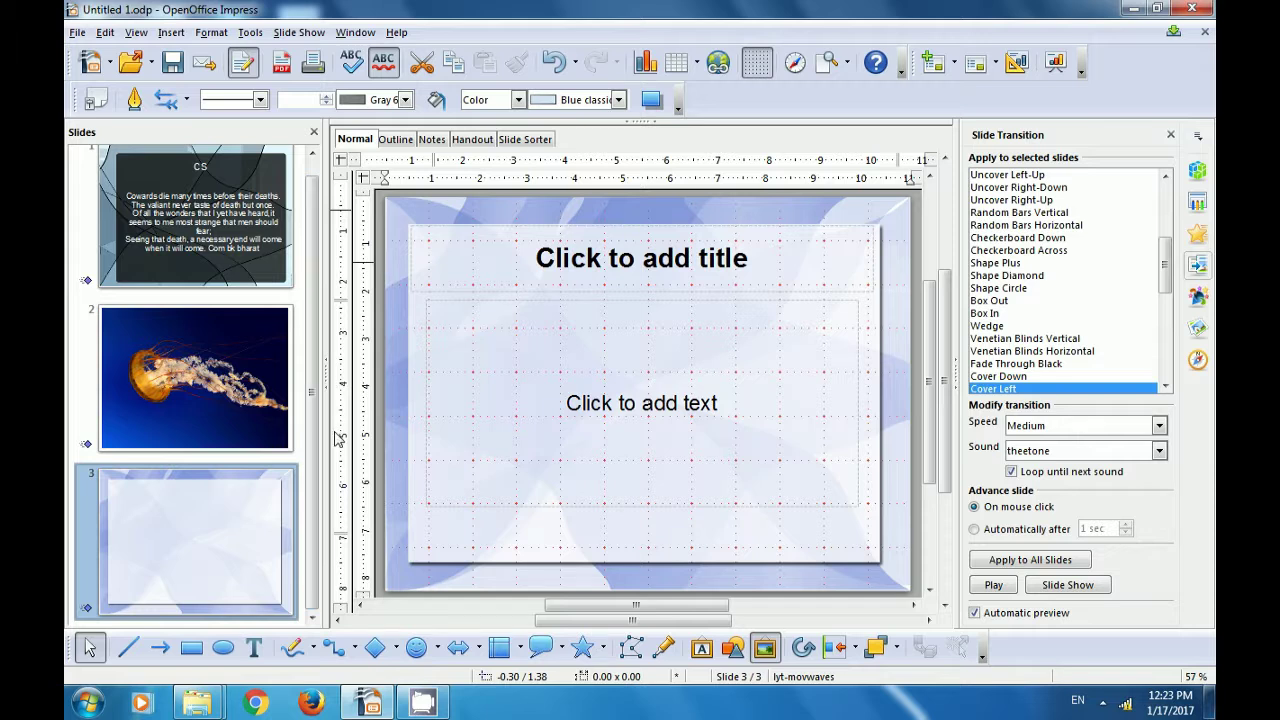
Step: Add a new slide after slide 3 and reselect slide 3
{"action": "right_click", "coordinate": [240, 530]}
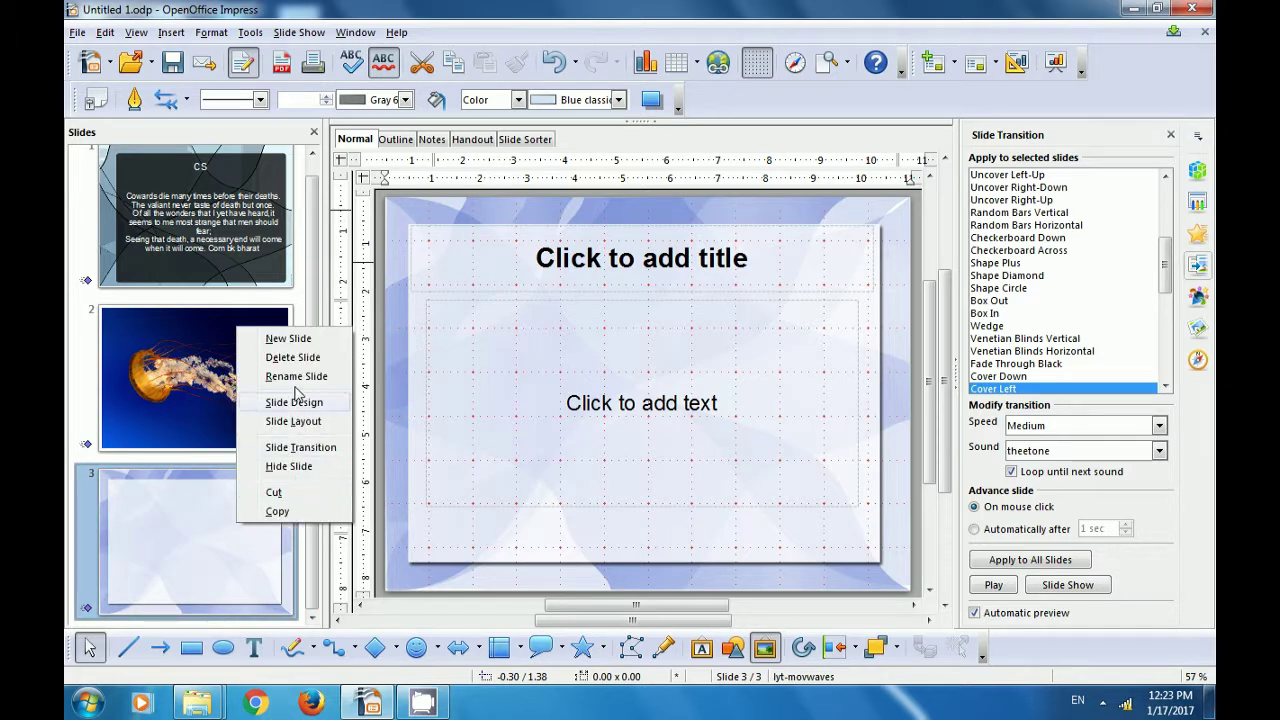
{"action": "left_click", "coordinate": [296, 345]}
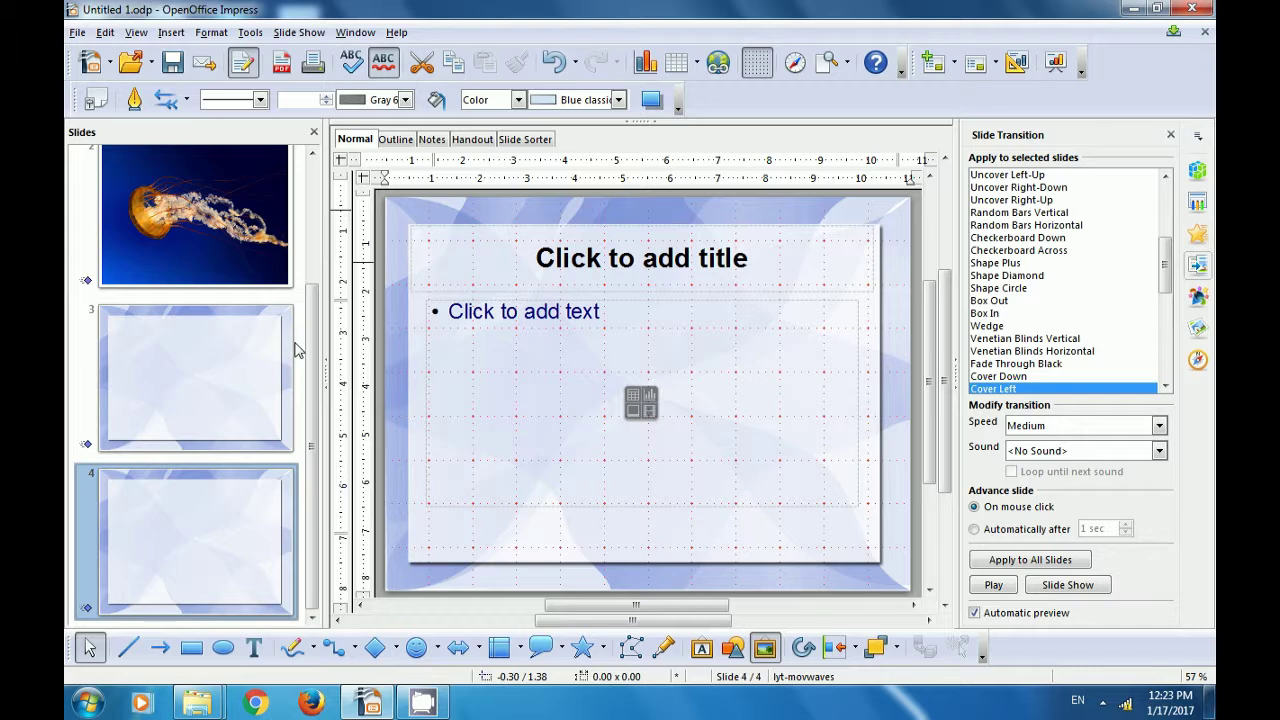
{"action": "left_click", "coordinate": [177, 414]}
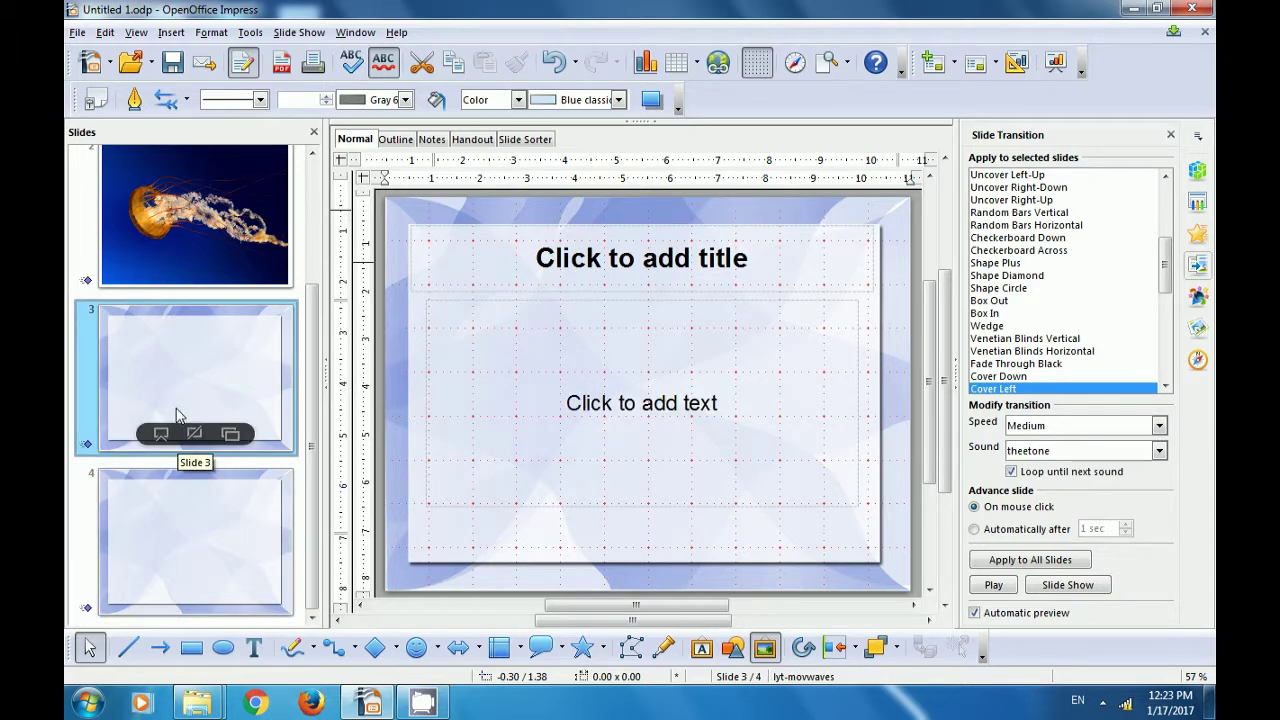
Step: Apply the Blank Slide layout to slide 4 and hide the display grid
{"action": "left_click", "coordinate": [190, 522]}
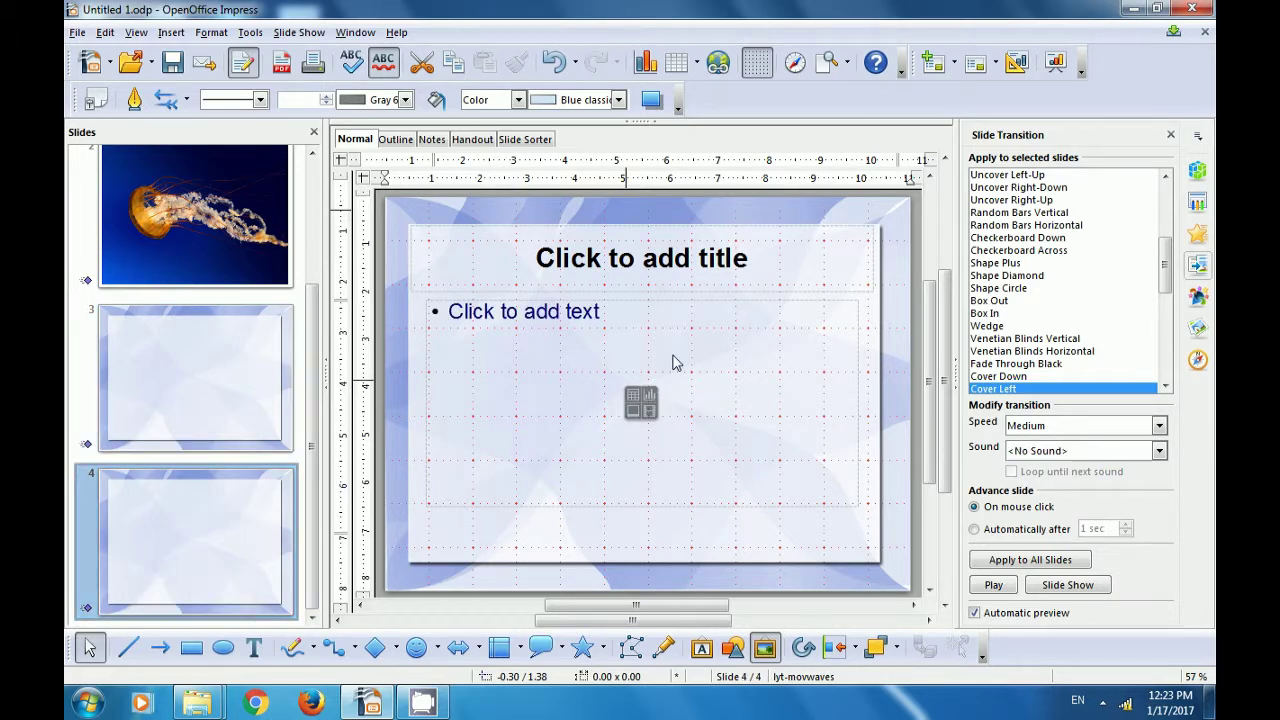
{"action": "left_click", "coordinate": [1197, 170]}
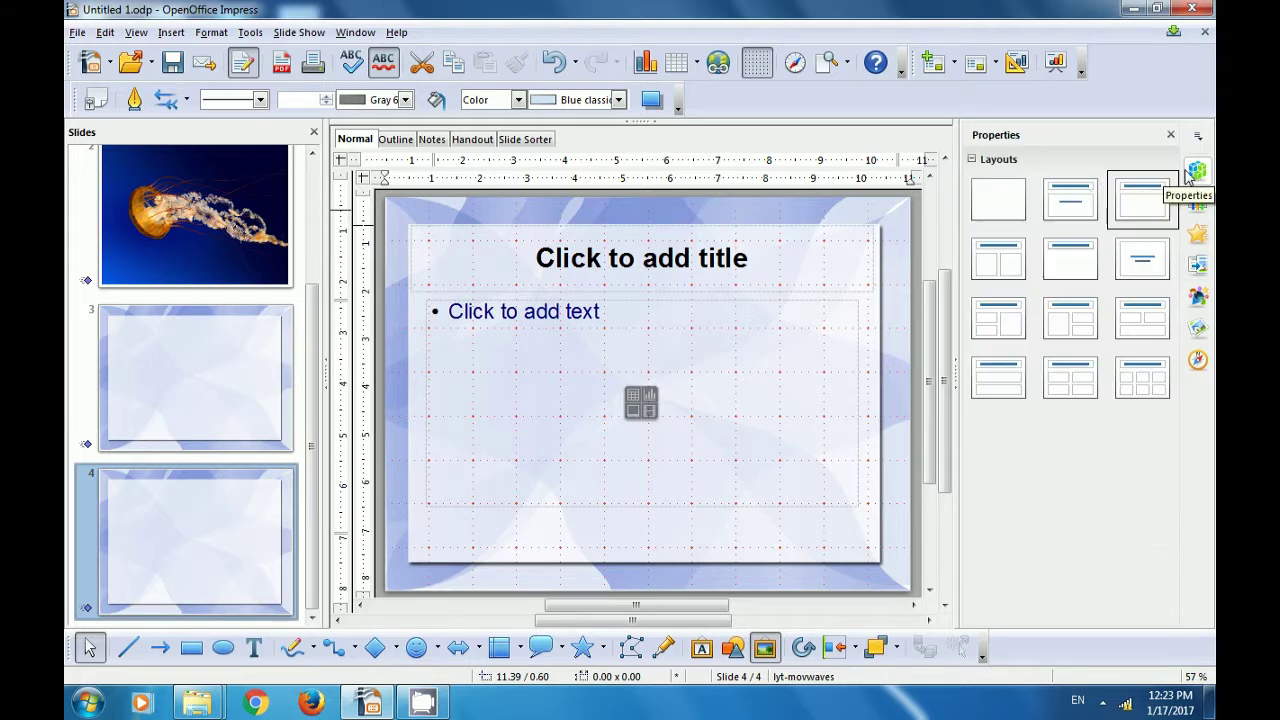
{"action": "left_click", "coordinate": [1022, 207]}
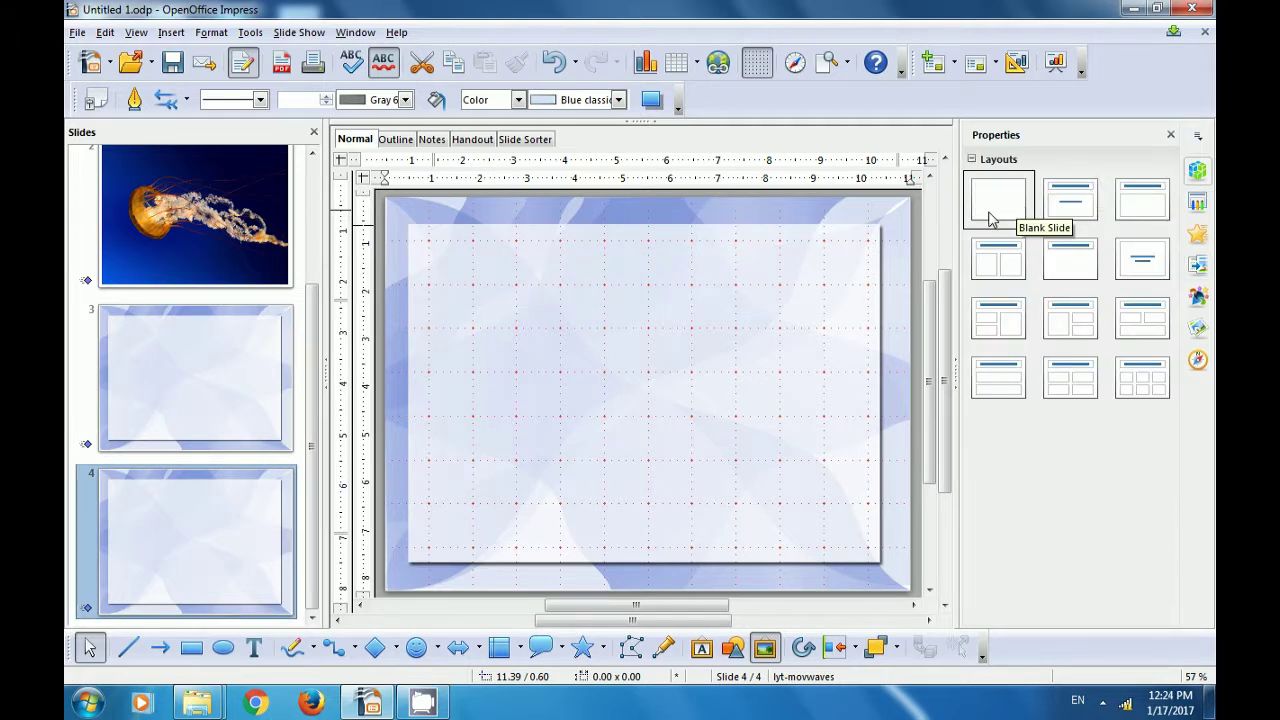
{"action": "left_click", "coordinate": [757, 72]}
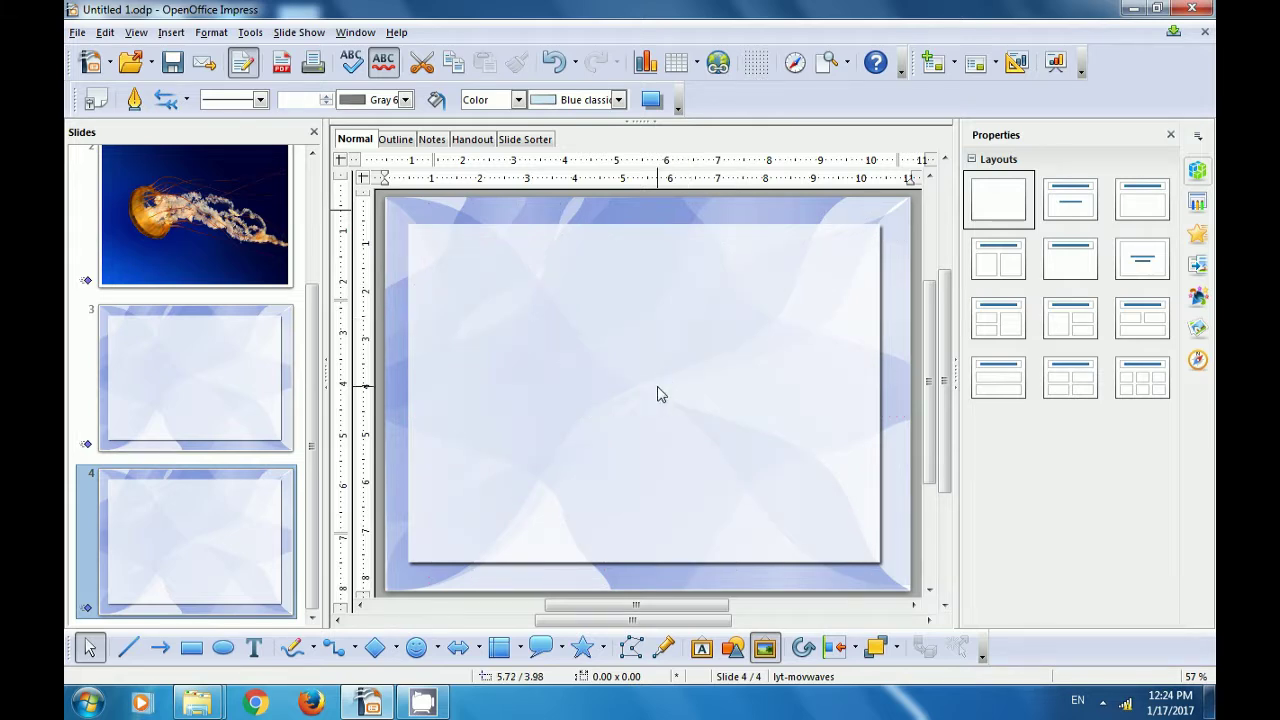
Step: Draw a smiley face about 4.91" wide and high on slide 4, centre it roughly on the slide and deselect it
{"action": "left_click", "coordinate": [433, 640]}
{"action": "left_click_drag", "start_coordinate": [500, 298], "coordinate": [734, 357]}
{"action": "left_click_drag", "start_coordinate": [621, 466], "coordinate": [658, 430]}
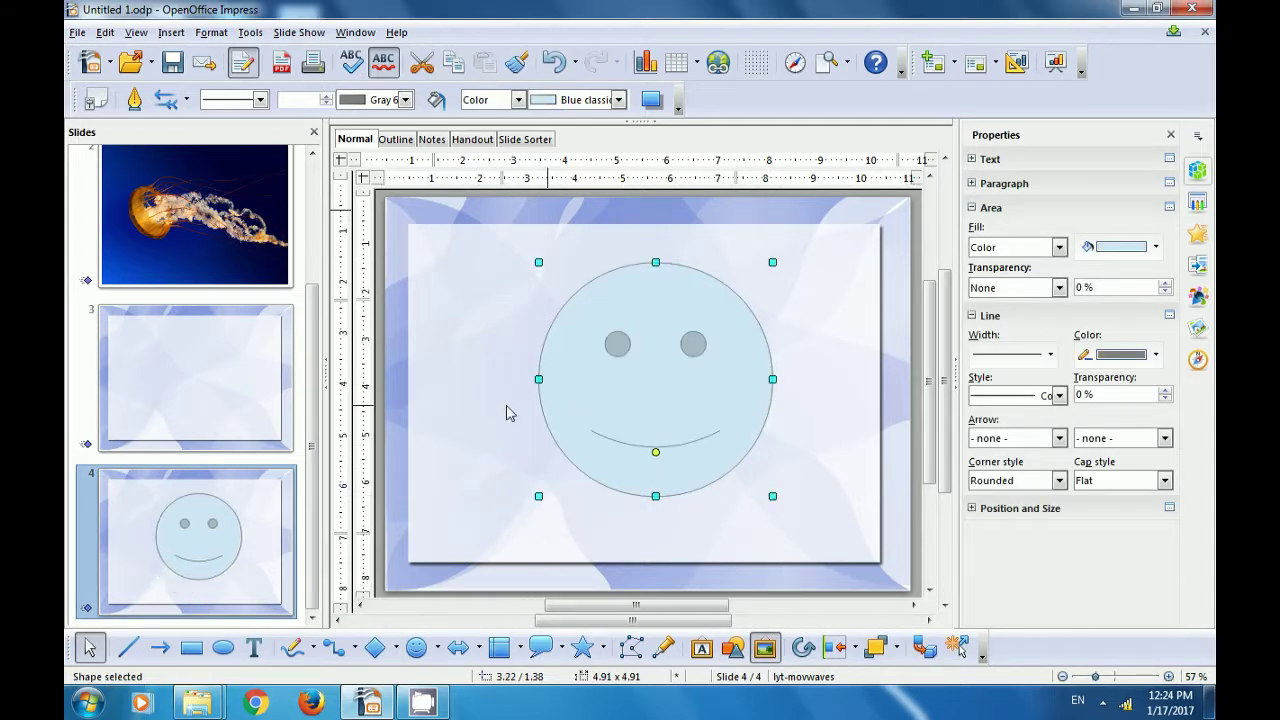
{"action": "left_click", "coordinate": [456, 408]}
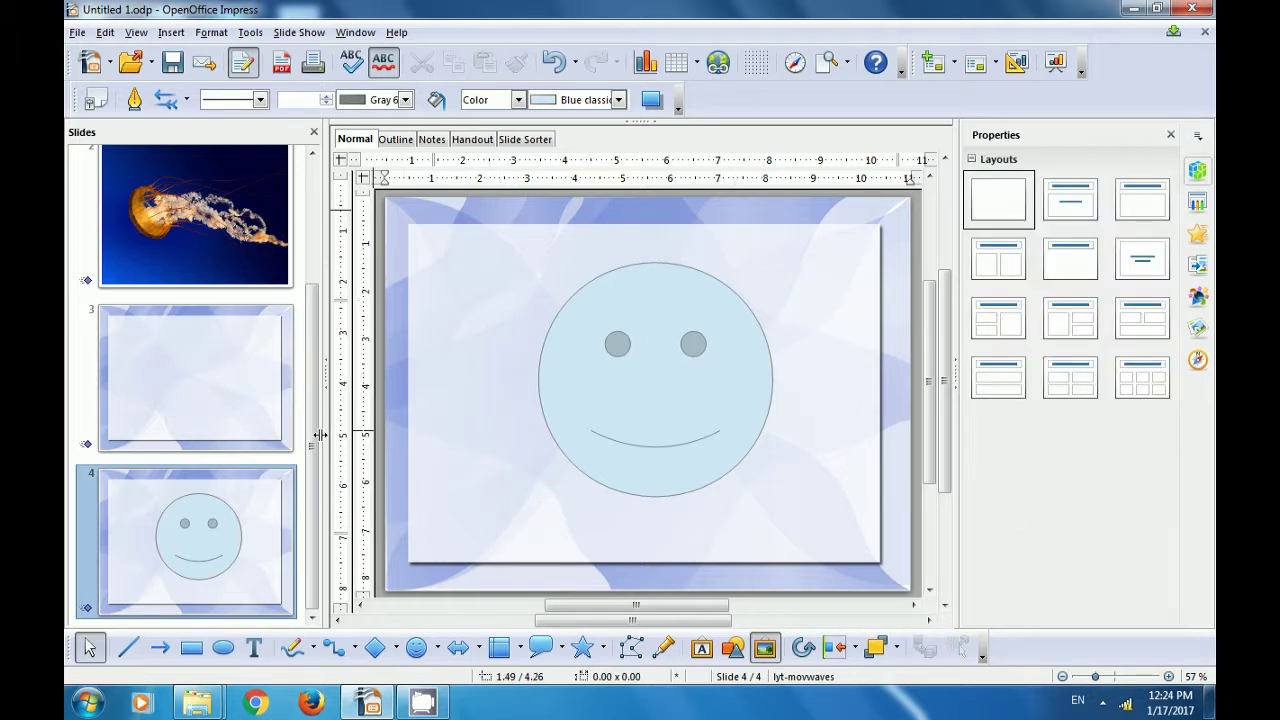
Step: Apply the Blank Slide layout to slide 3 and draw a diamond about 5.37" wide and high near its centre
{"action": "left_click", "coordinate": [223, 409]}
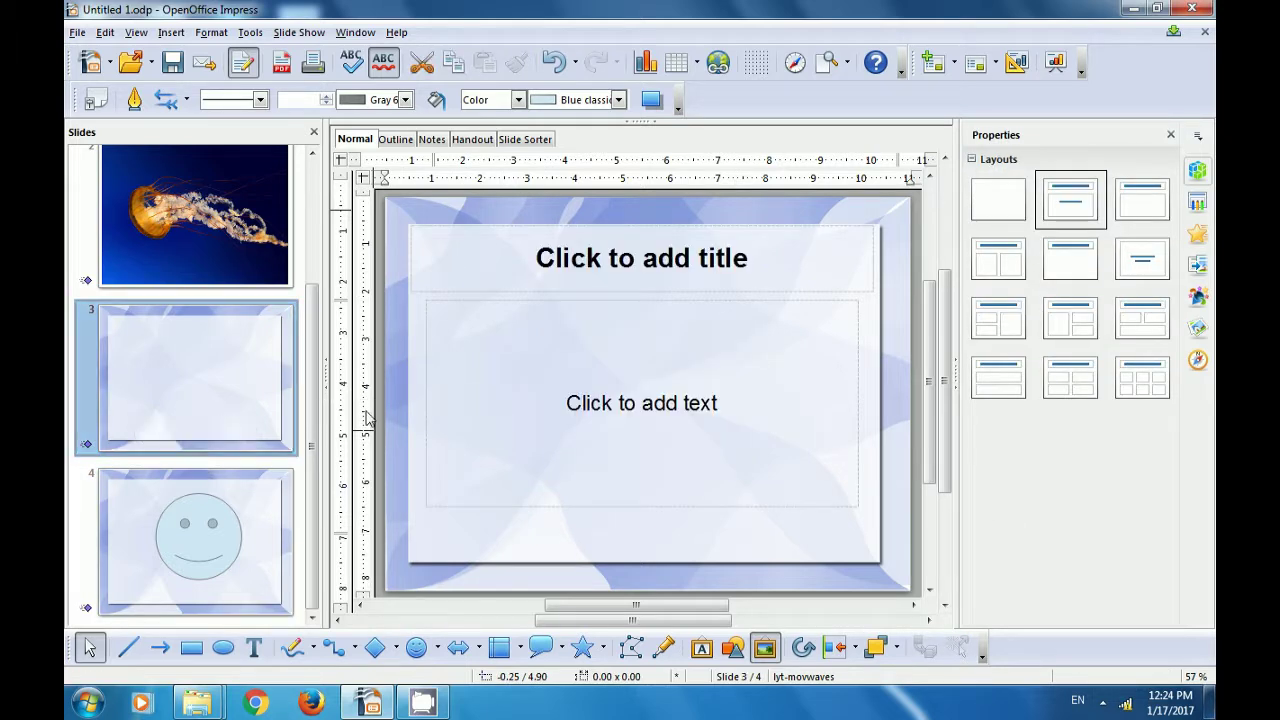
{"action": "left_click", "coordinate": [996, 205]}
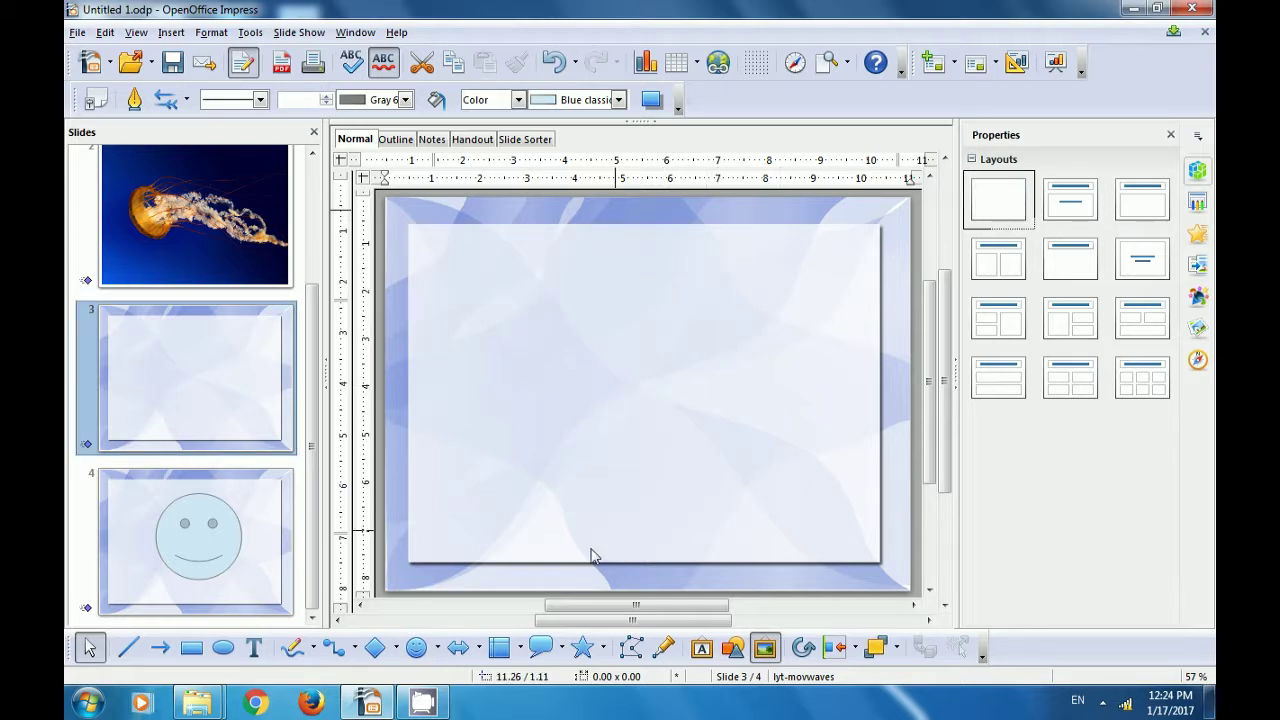
{"action": "mouse_move", "coordinate": [508, 292]}
{"action": "left_mouse_down"}
{"action": "mouse_move", "coordinate": [729, 403]}
{"action": "mouse_move", "coordinate": [766, 380]}
{"action": "left_mouse_up"}
{"action": "mouse_move", "coordinate": [655, 440]}
{"action": "left_mouse_down"}
{"action": "mouse_move", "coordinate": [688, 407]}
{"action": "mouse_move", "coordinate": [653, 401]}
{"action": "left_mouse_up"}
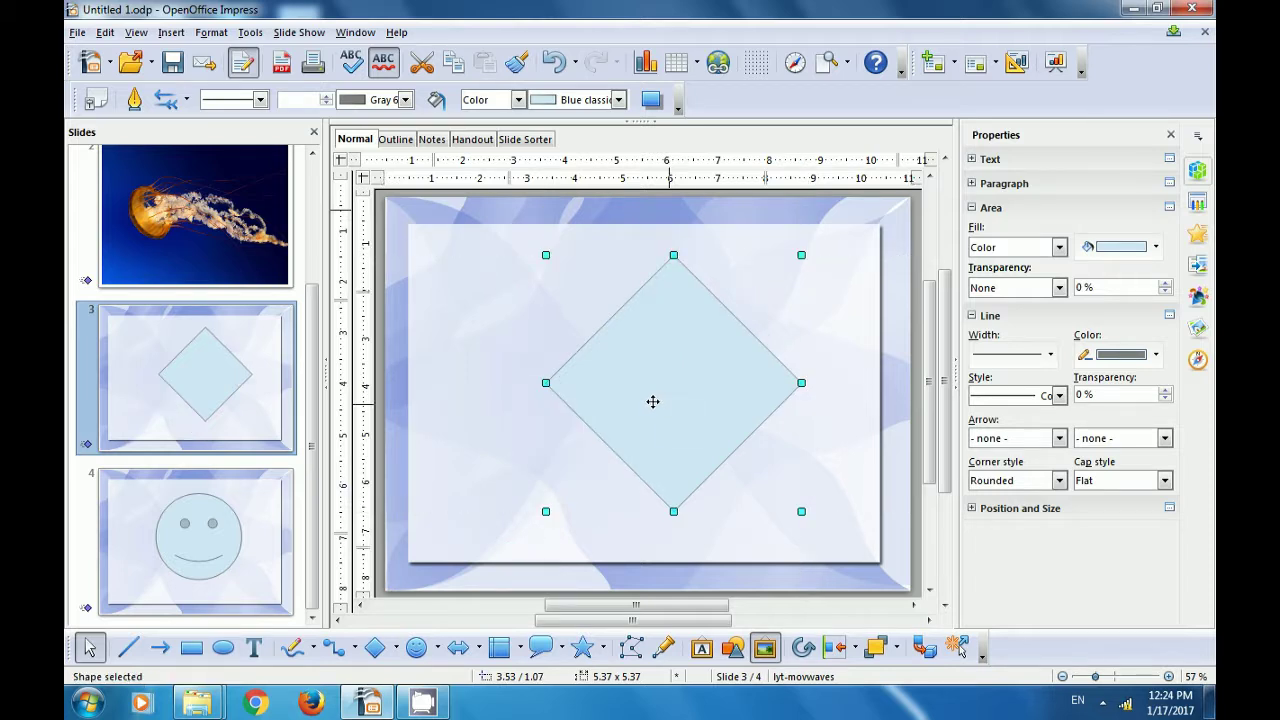
{"action": "left_click", "coordinate": [508, 397]}
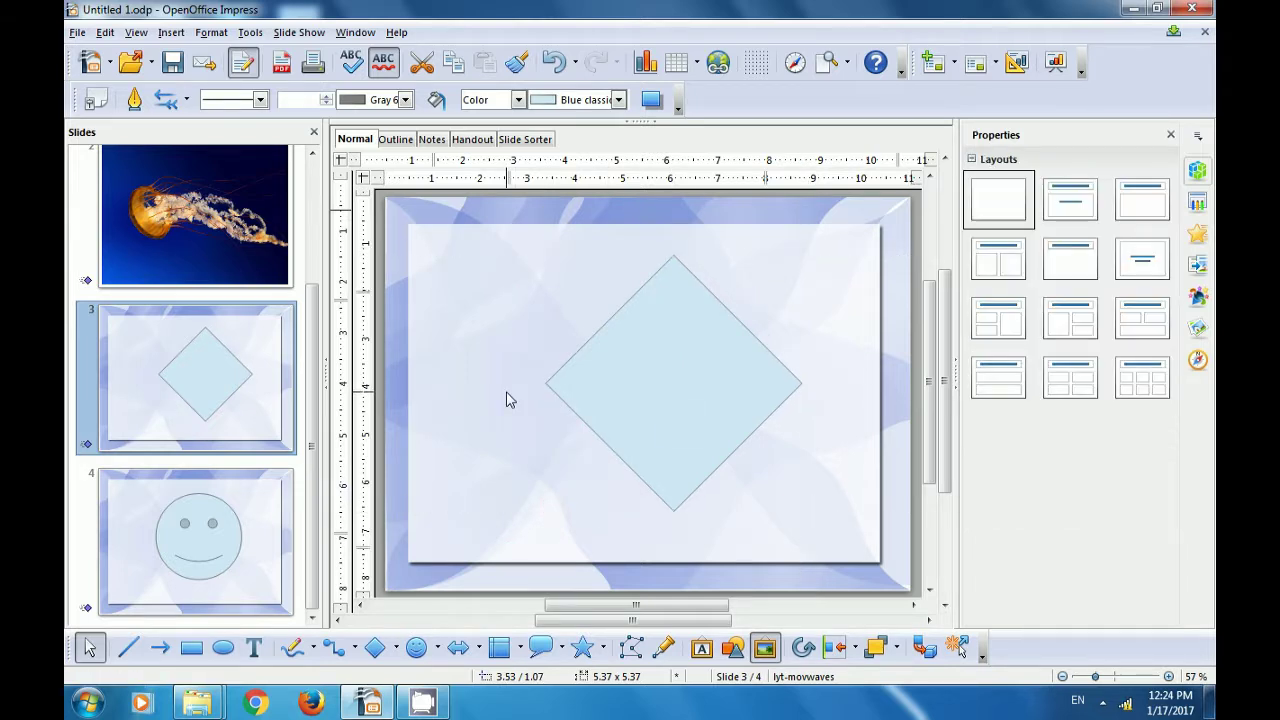
Step: Add a new slide after slide 4 and draw a five-point star in the middle of it
{"action": "right_click", "coordinate": [172, 561]}
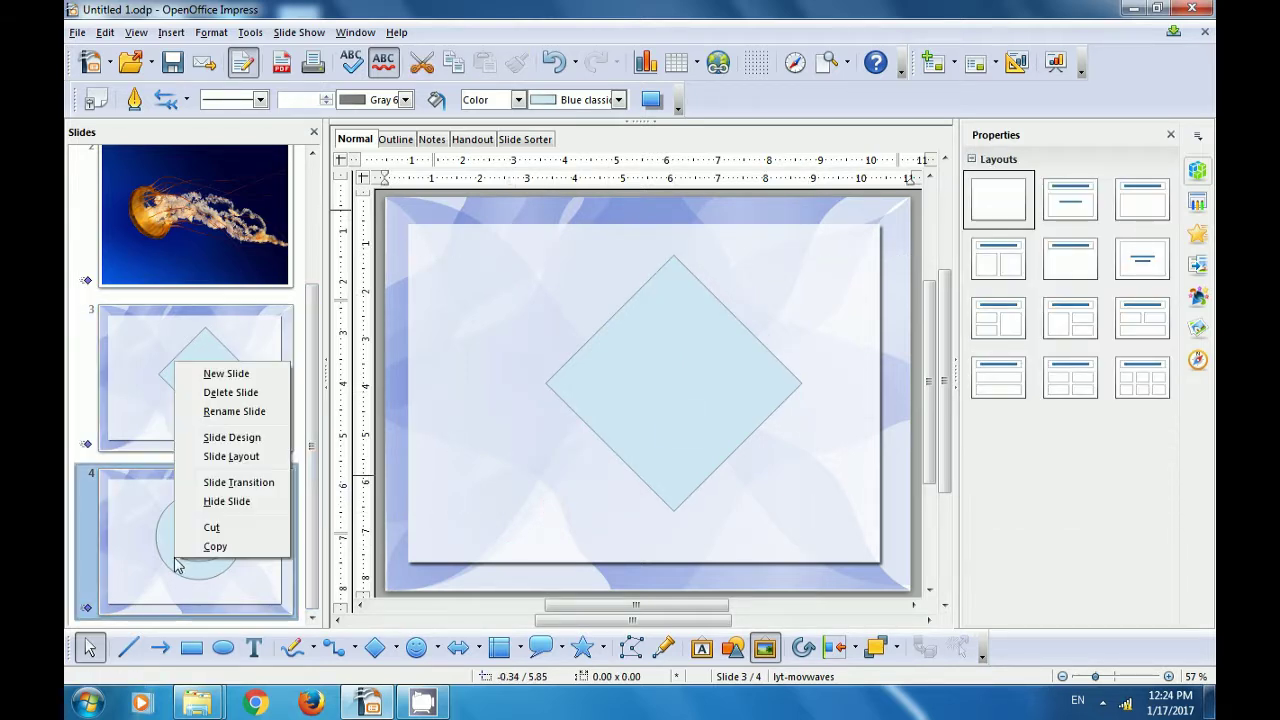
{"action": "left_click", "coordinate": [232, 375]}
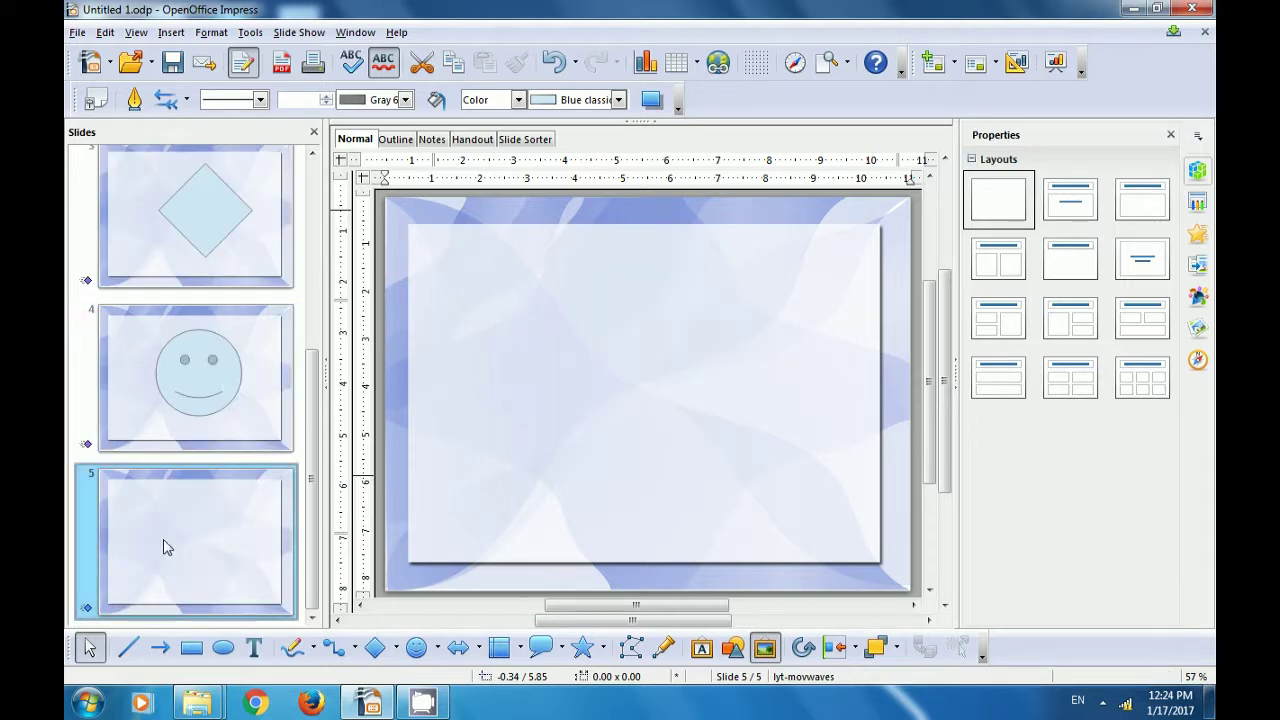
{"action": "left_click", "coordinate": [581, 650]}
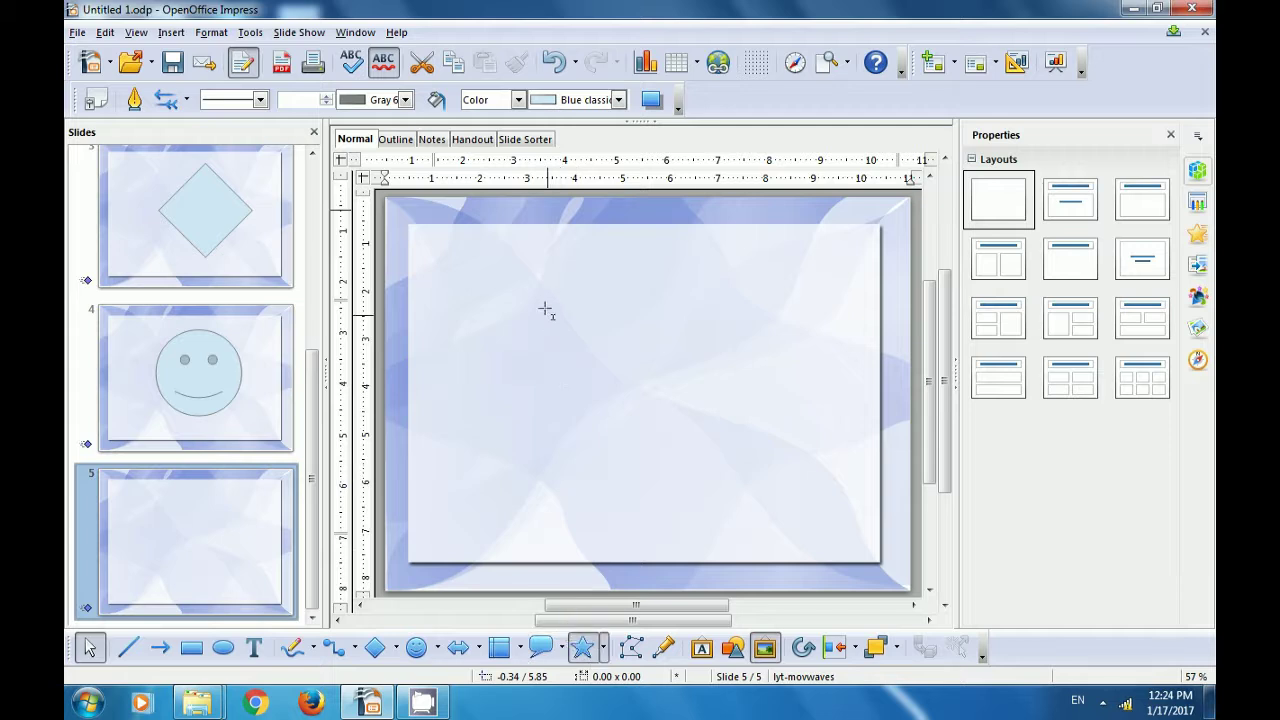
{"action": "left_click_drag", "start_coordinate": [543, 297], "coordinate": [743, 370]}
{"action": "left_click", "coordinate": [494, 410]}
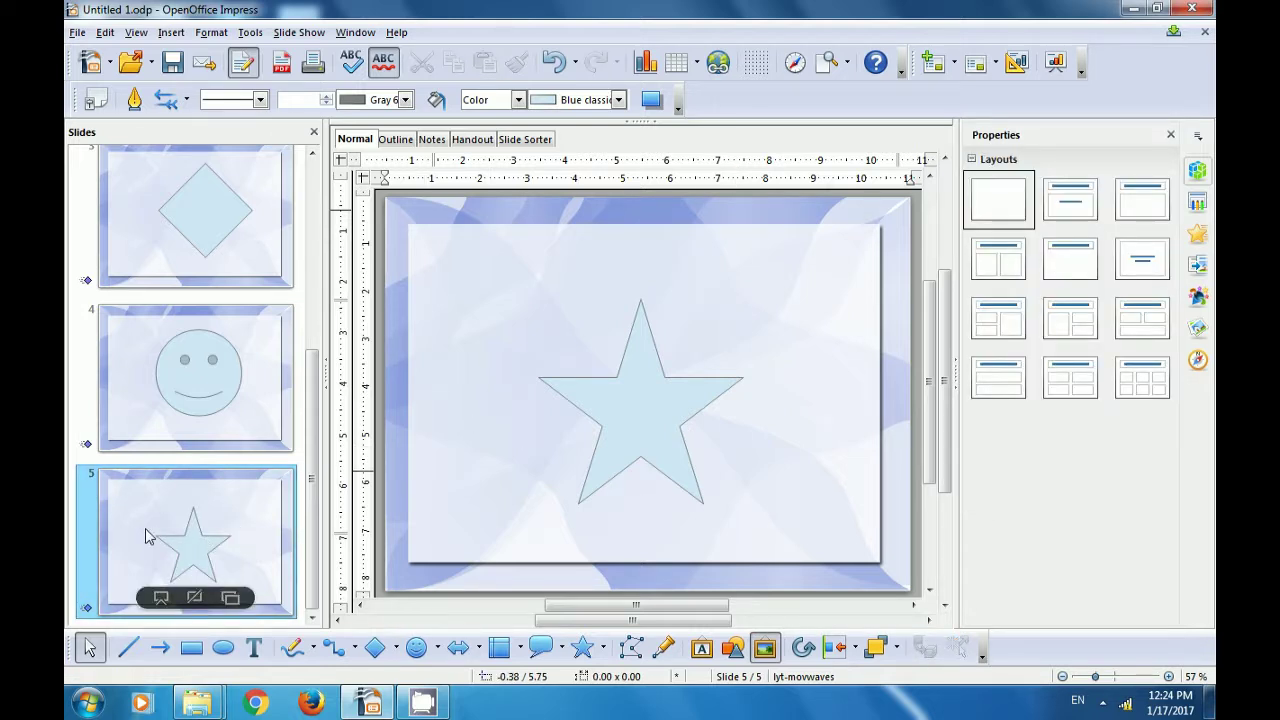
Step: Review the presentation's slides one after another in the slide pane
{"action": "left_click", "coordinate": [180, 405]}
{"action": "left_click", "coordinate": [180, 275]}
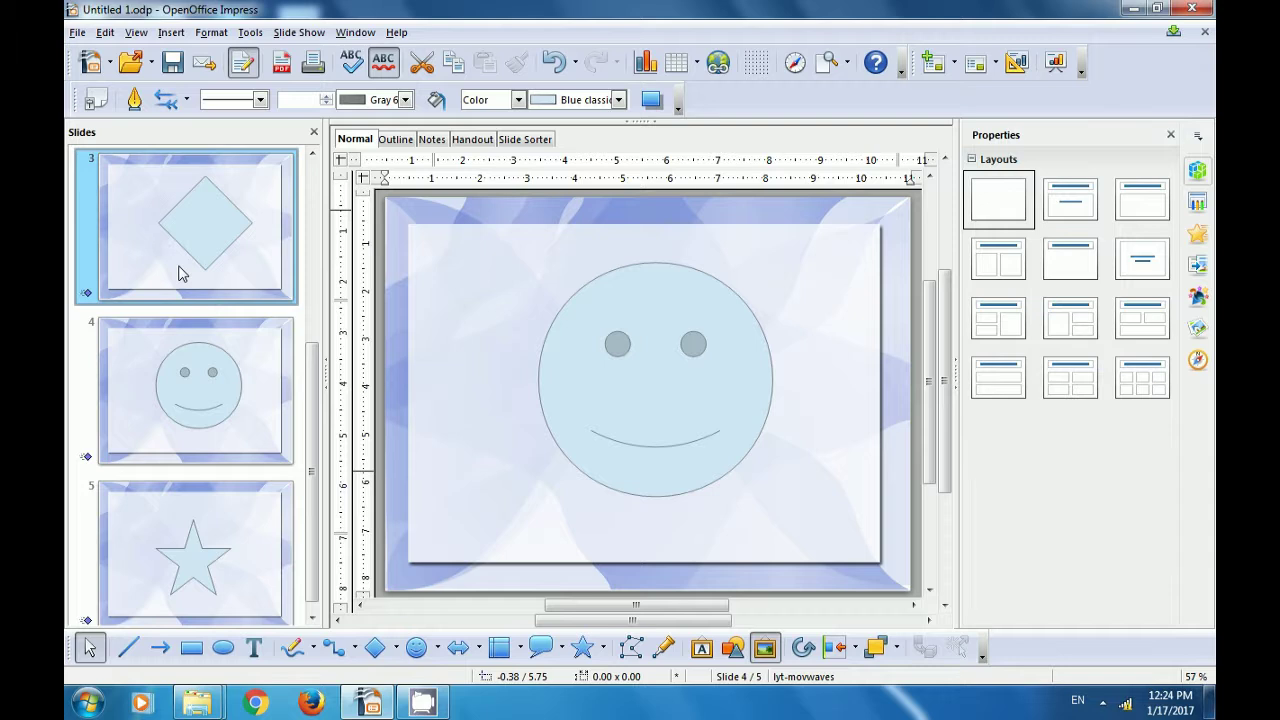
{"action": "left_click_drag", "start_coordinate": [316, 362], "coordinate": [316, 170]}
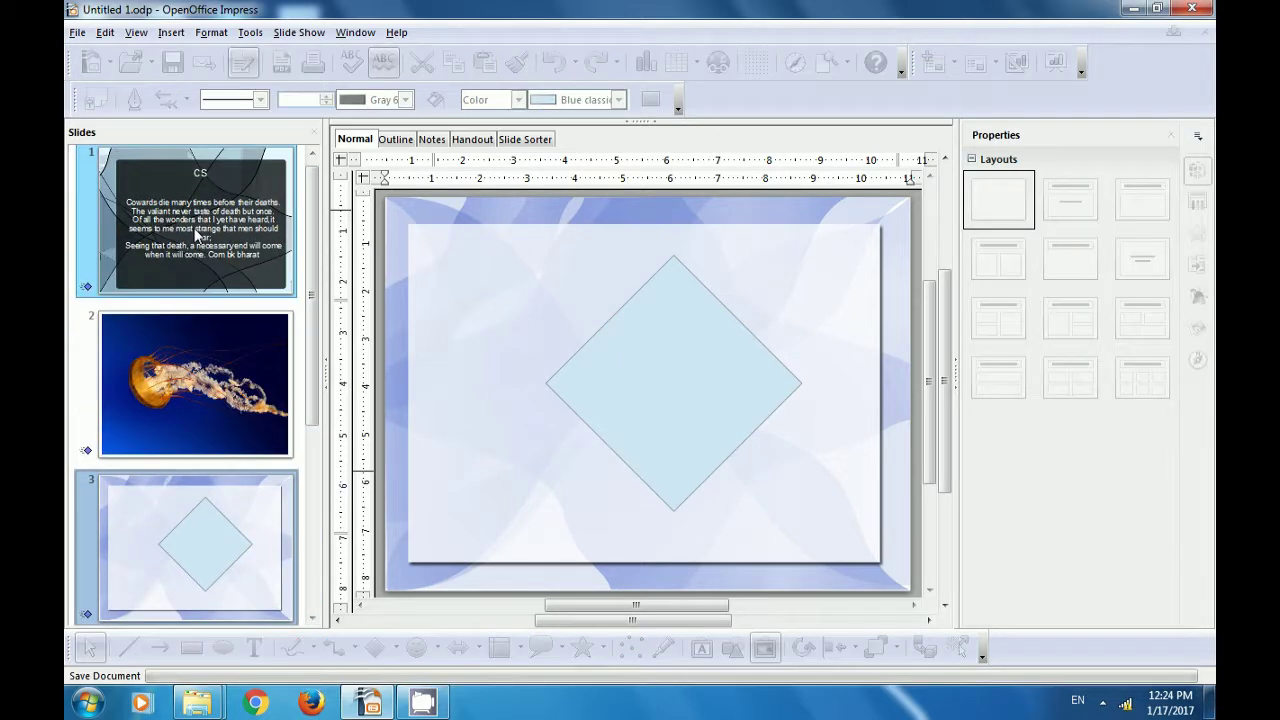
{"action": "left_click", "coordinate": [211, 343]}
{"action": "left_click", "coordinate": [208, 518]}
{"action": "mouse_move", "coordinate": [316, 375]}
{"action": "left_mouse_down"}
{"action": "mouse_move", "coordinate": [324, 562]}
{"action": "mouse_move", "coordinate": [313, 556]}
{"action": "mouse_move", "coordinate": [313, 372]}
{"action": "left_mouse_up"}
Step: Run the slide show with slide 1 selected, exit it and select slide 1 again
{"action": "left_click", "coordinate": [264, 254]}
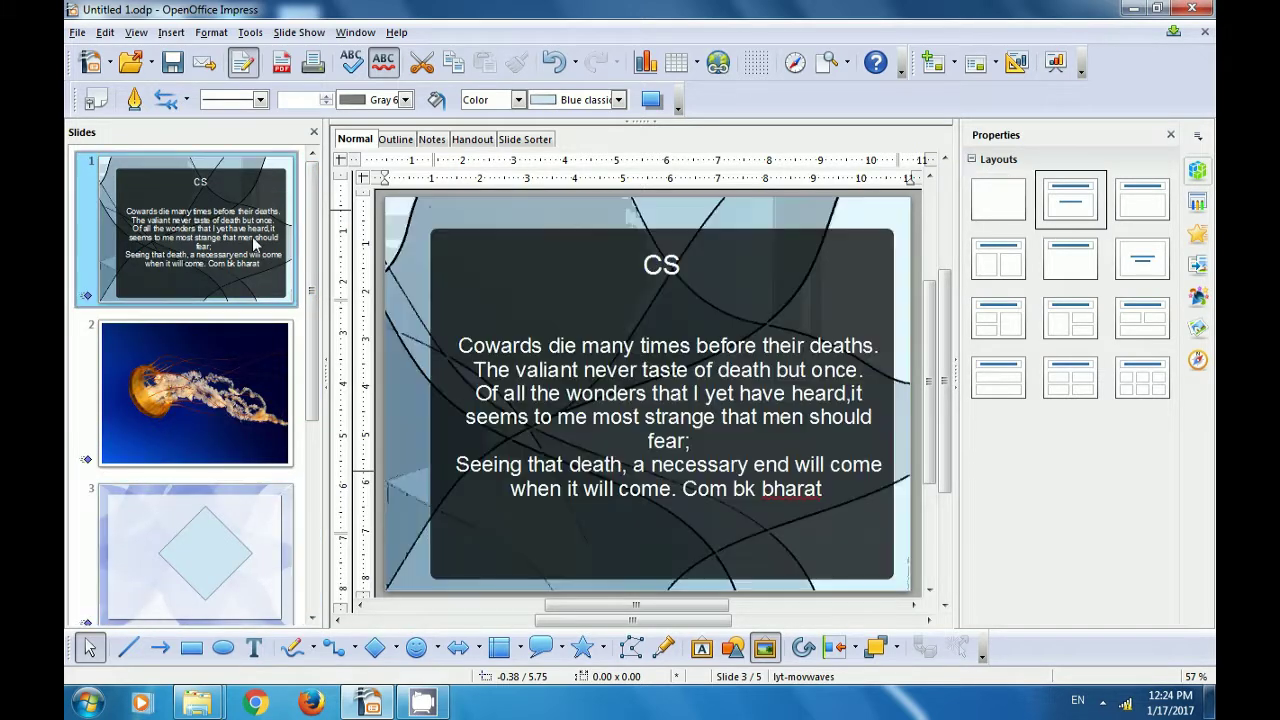
{"action": "key", "text": "F5"}
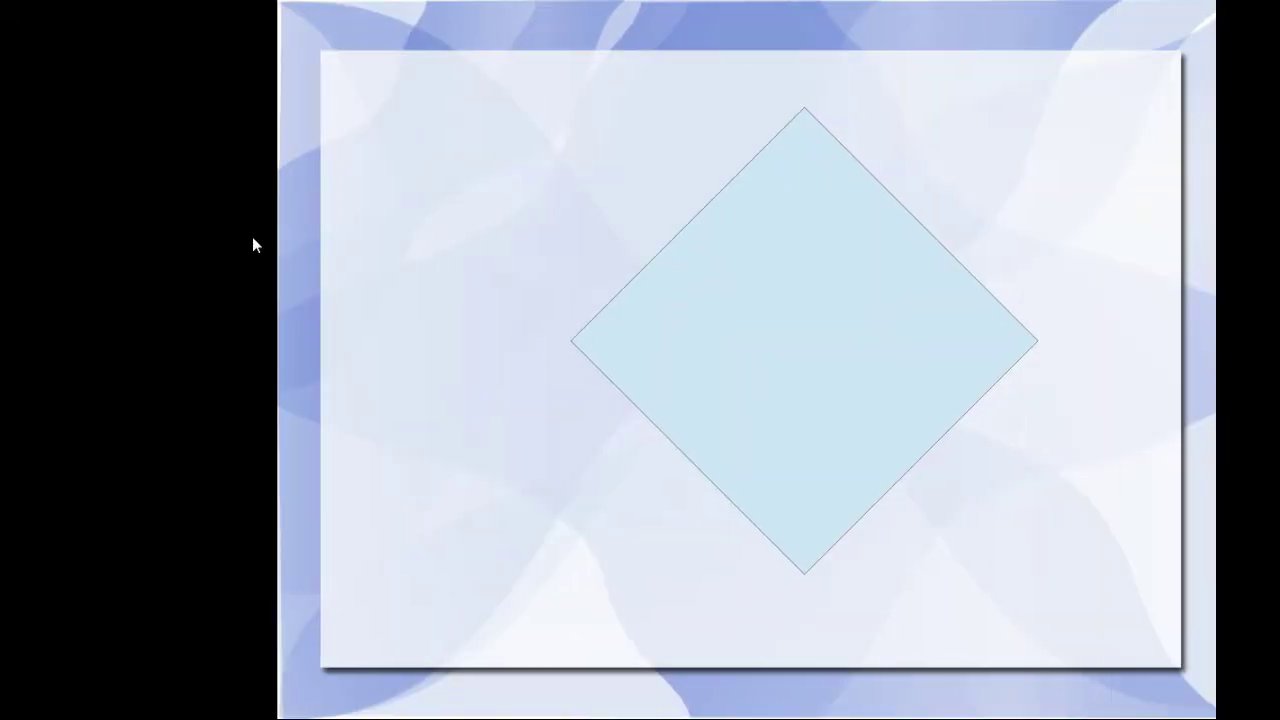
{"action": "key", "text": "Escape"}
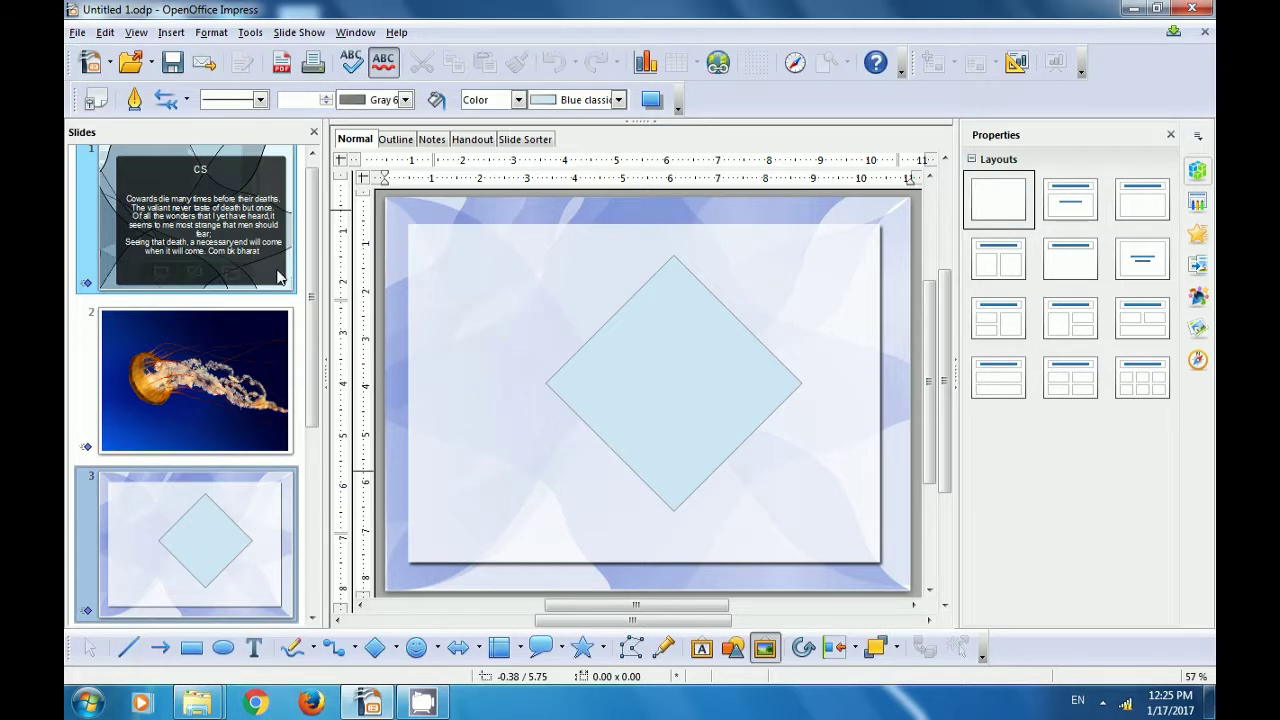
{"action": "left_click", "coordinate": [278, 242]}
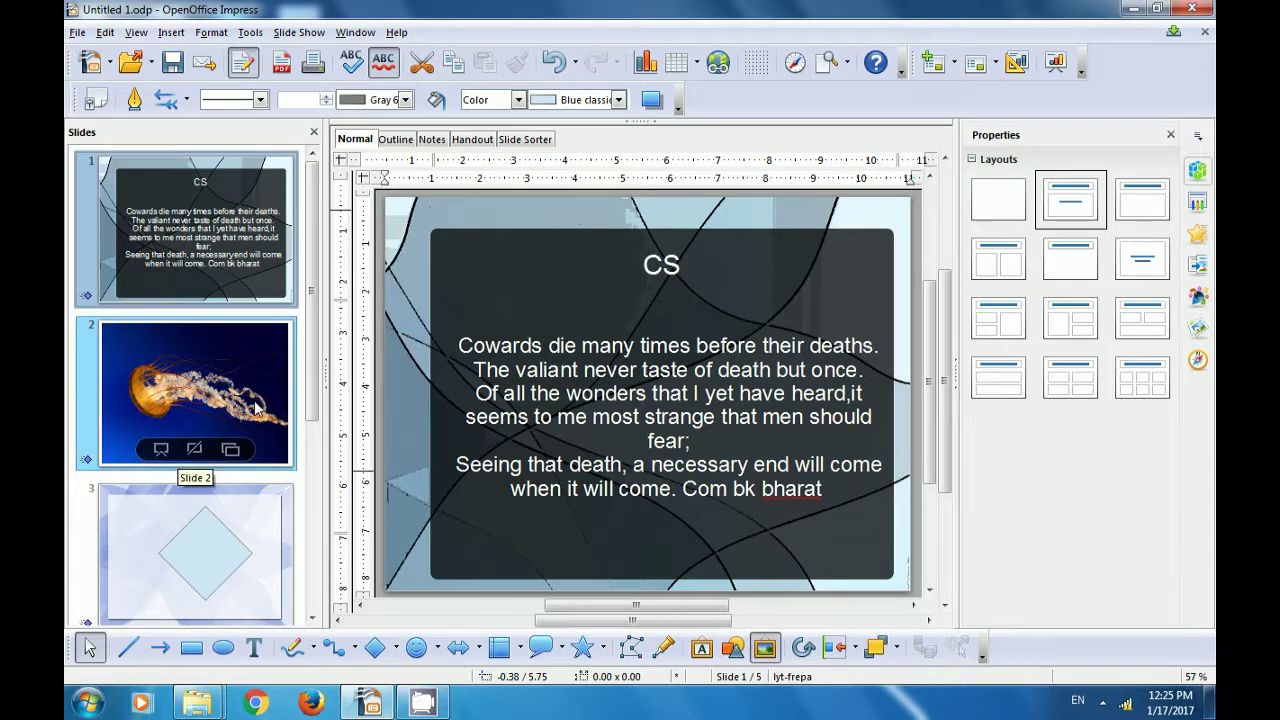
Step: Start defining a new custom slide show and name it "cs"
{"action": "left_click", "coordinate": [299, 34]}
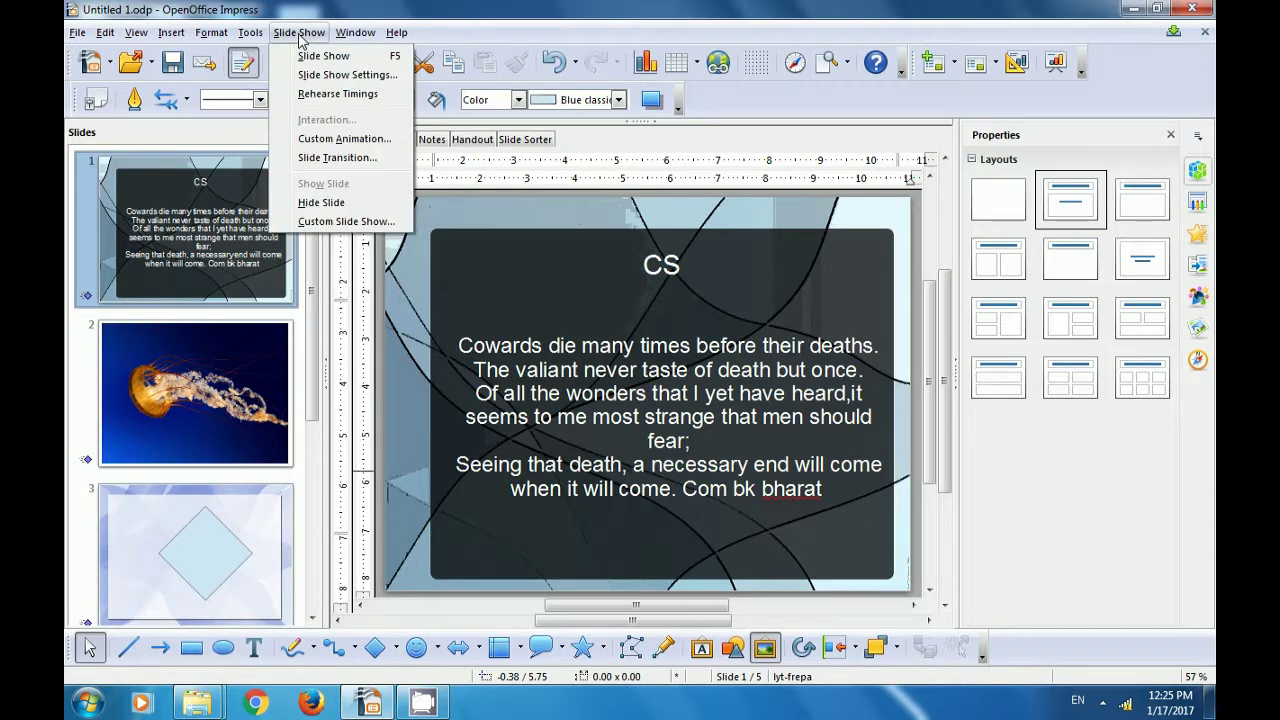
{"action": "left_click", "coordinate": [336, 222]}
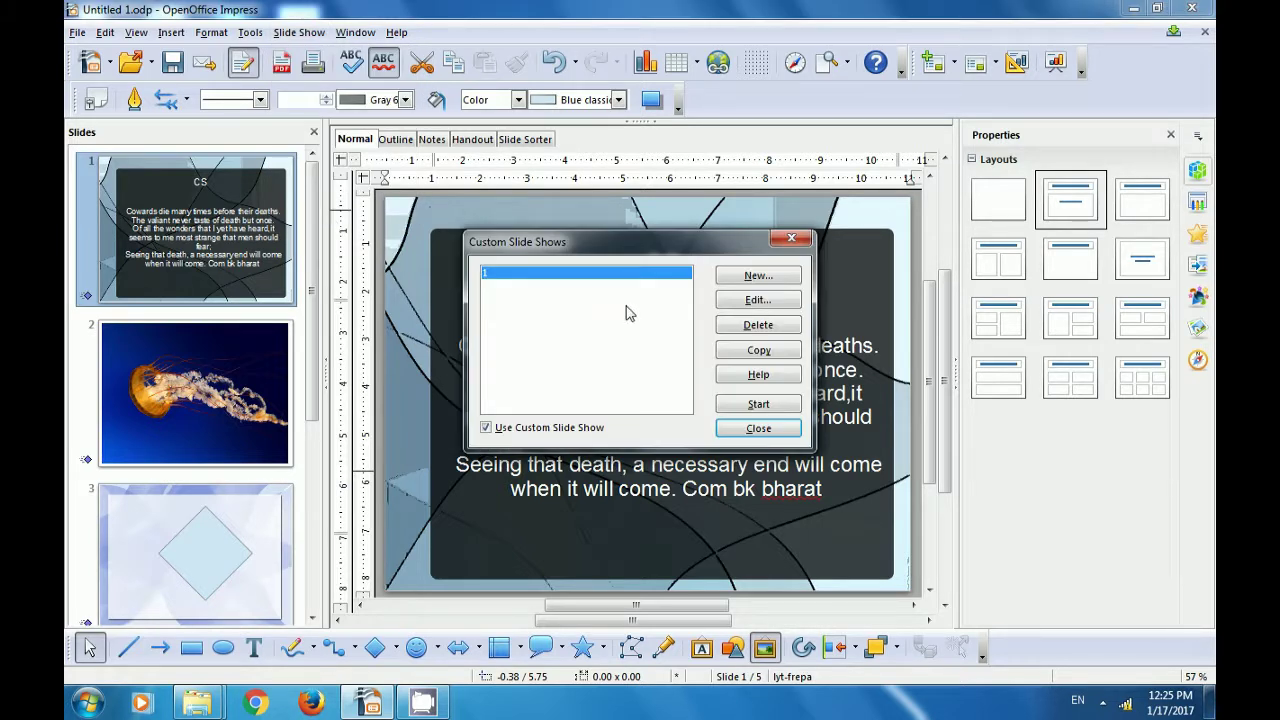
{"action": "left_click", "coordinate": [758, 275]}
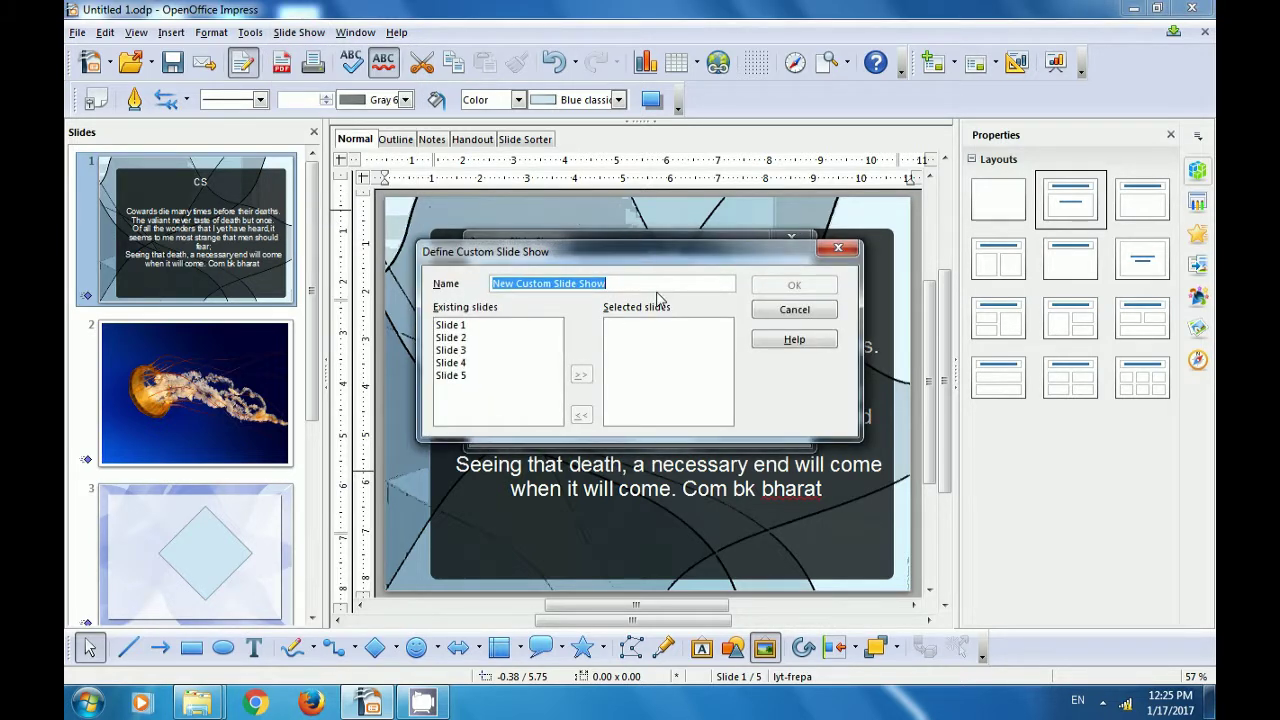
{"action": "key", "text": "BackSpace"}
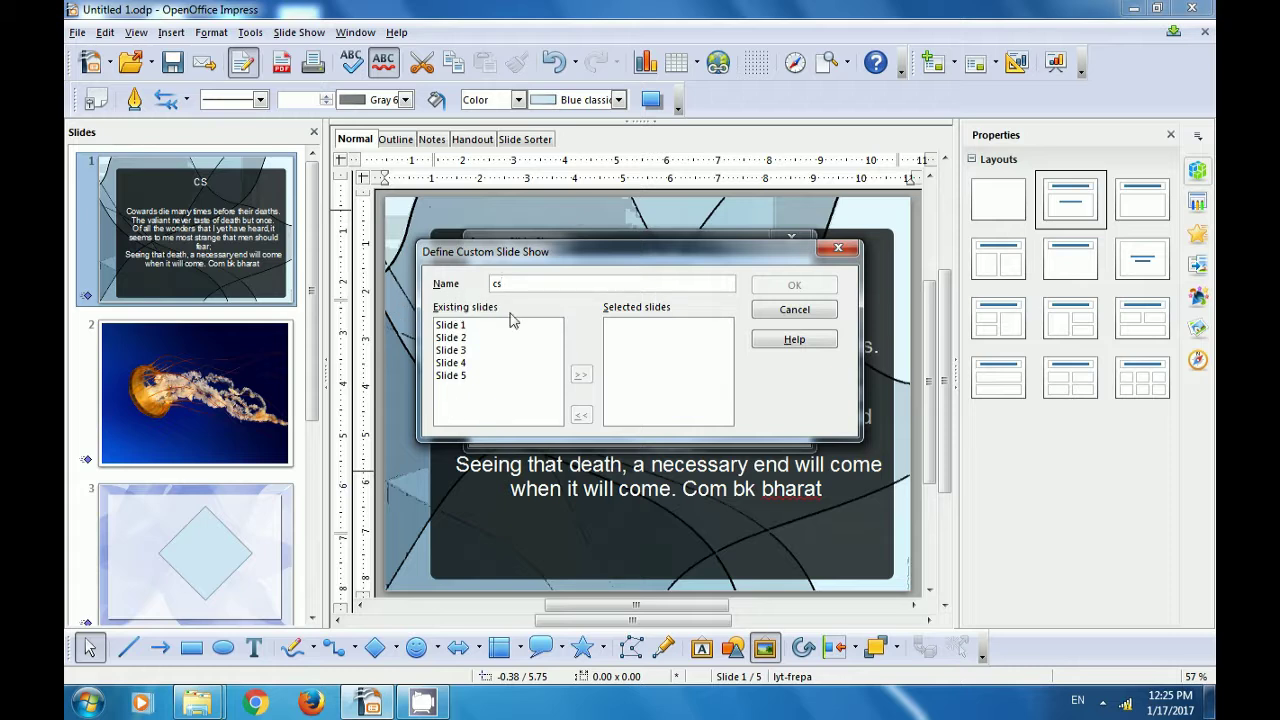
Step: Add the slides to the custom show in the order 1, 5, 2, 4, 3 and confirm the definition
{"action": "left_click", "coordinate": [456, 330]}
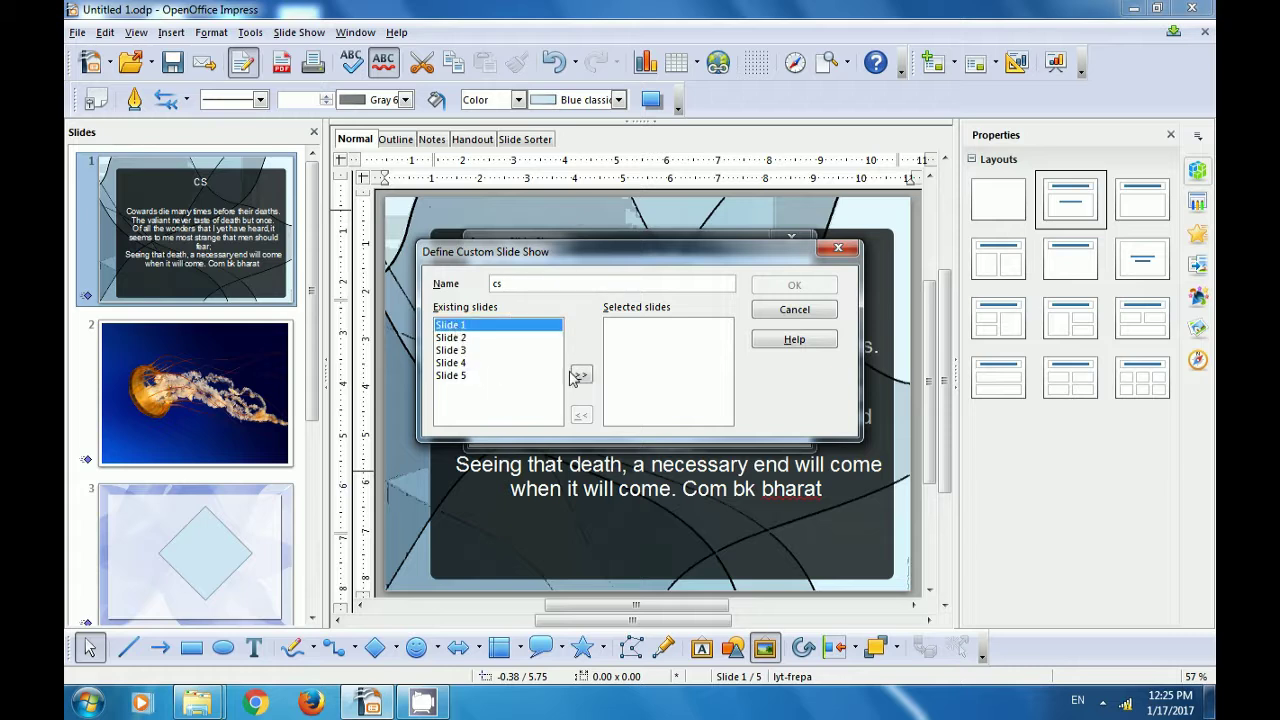
{"action": "left_click", "coordinate": [578, 375]}
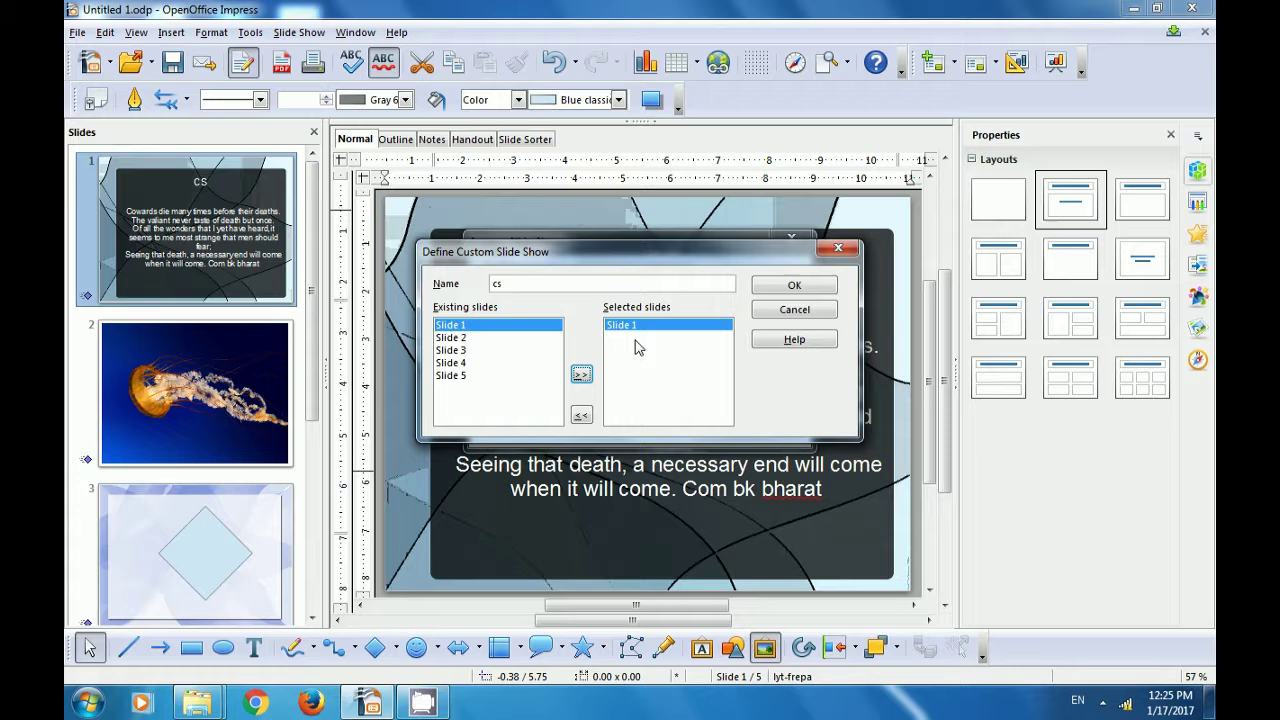
{"action": "left_click", "coordinate": [456, 376]}
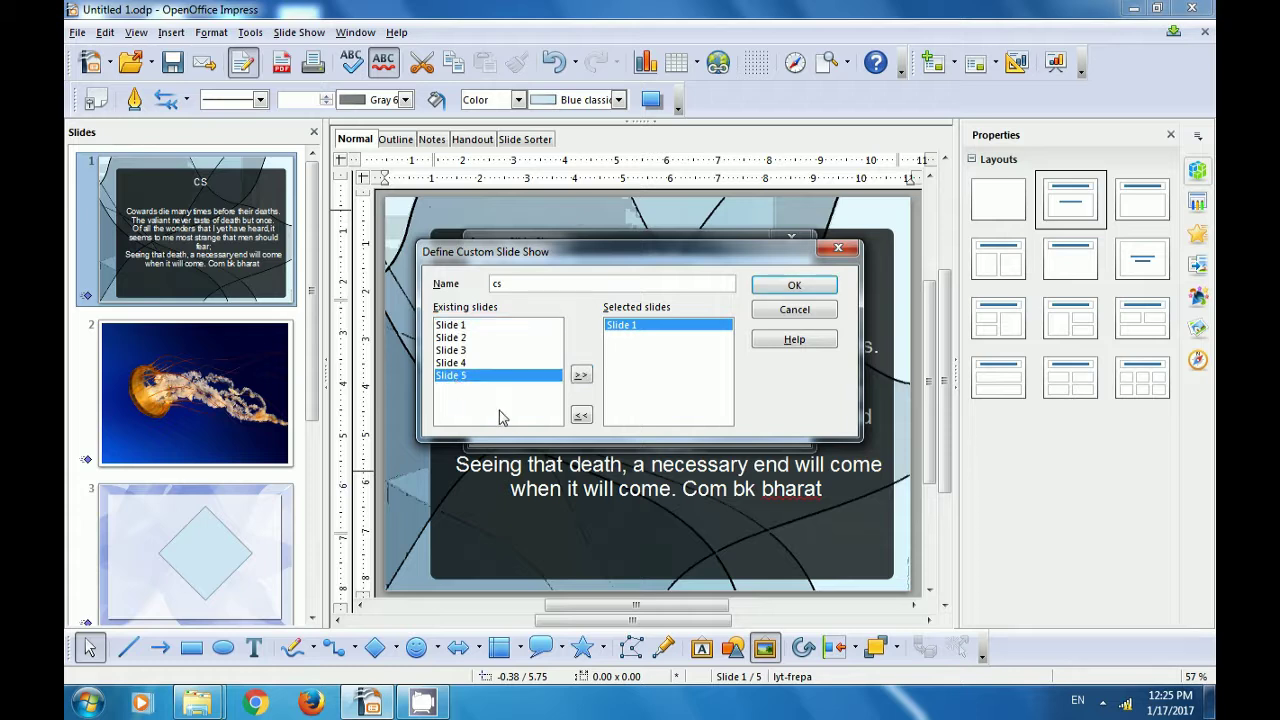
{"action": "left_click", "coordinate": [580, 377]}
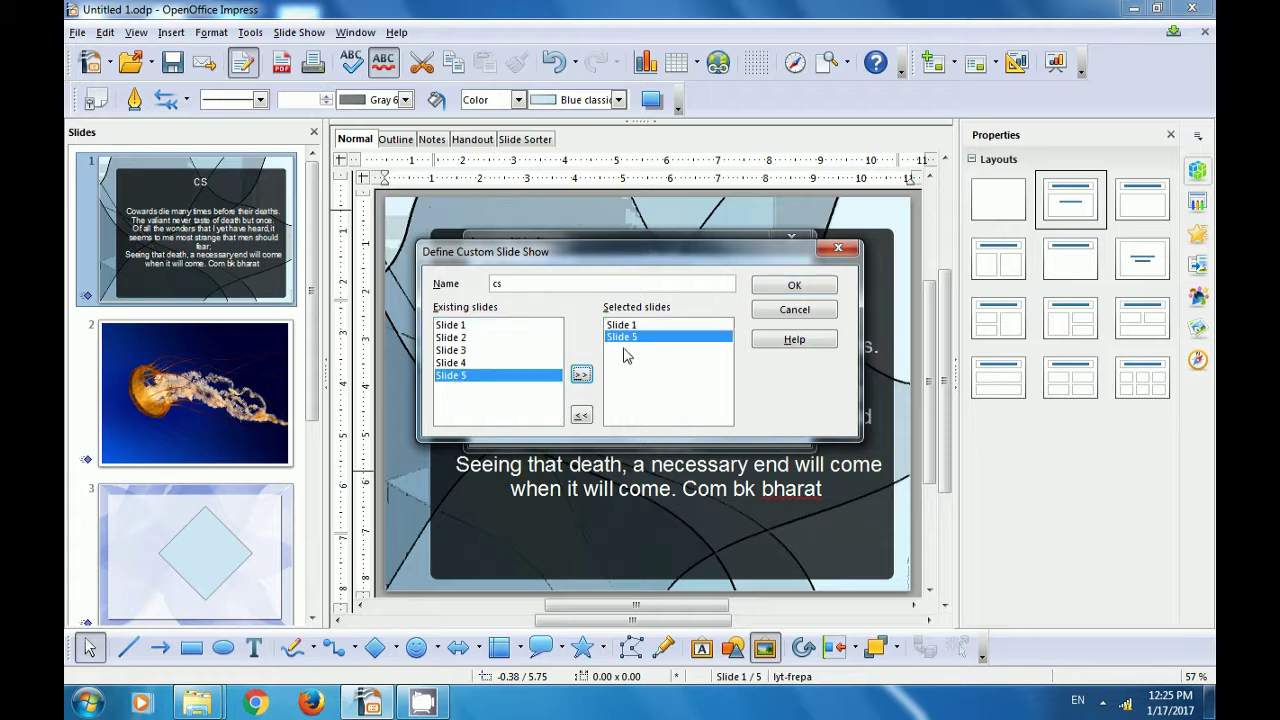
{"action": "left_click", "coordinate": [462, 338]}
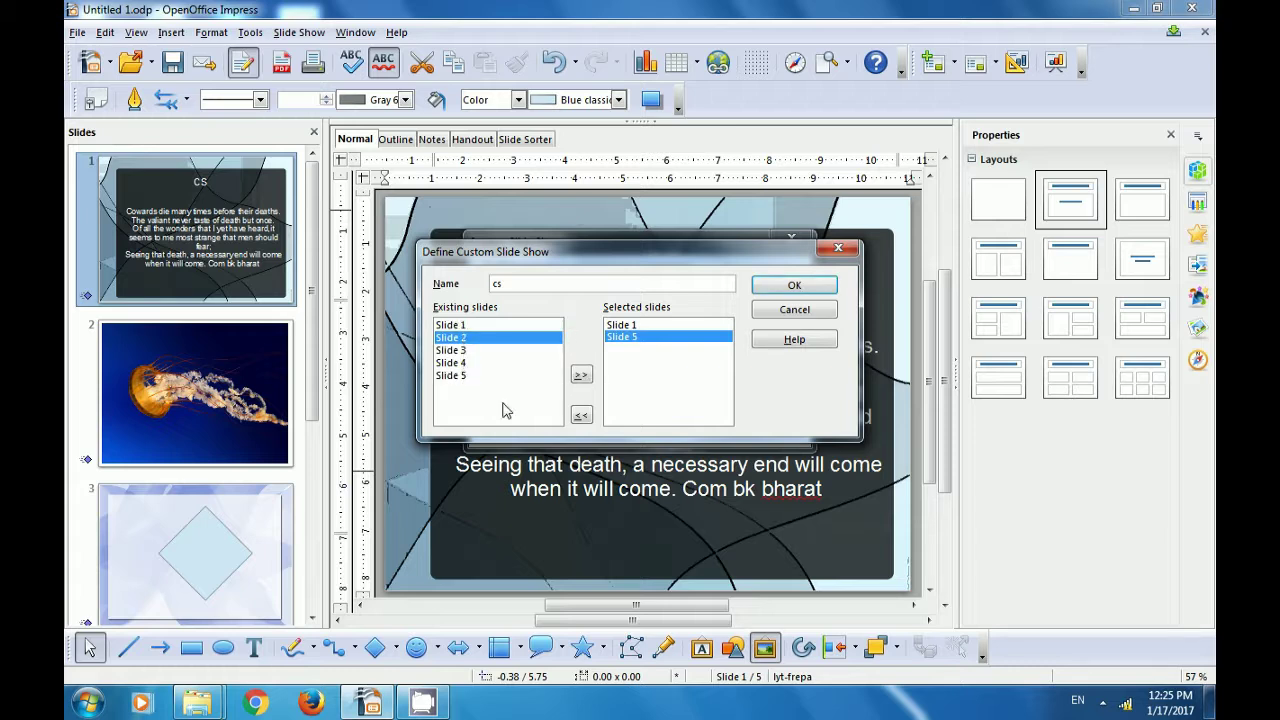
{"action": "left_click", "coordinate": [580, 377]}
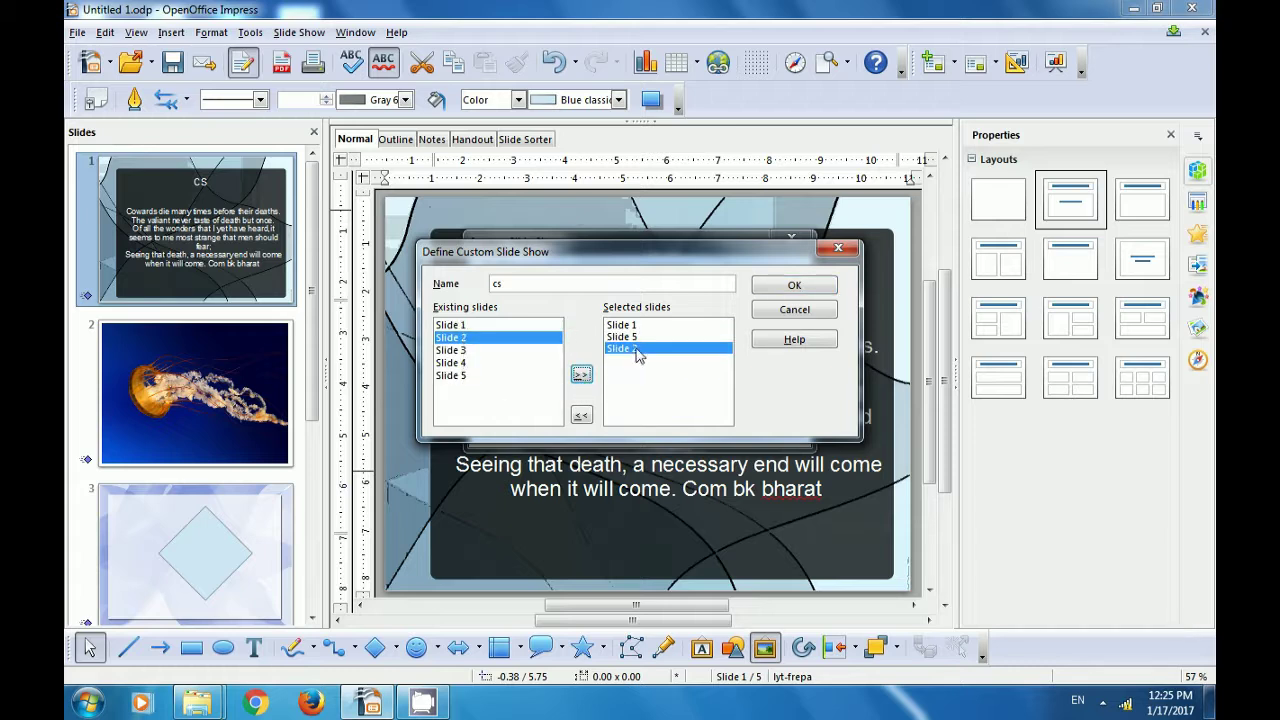
{"action": "left_click", "coordinate": [451, 364]}
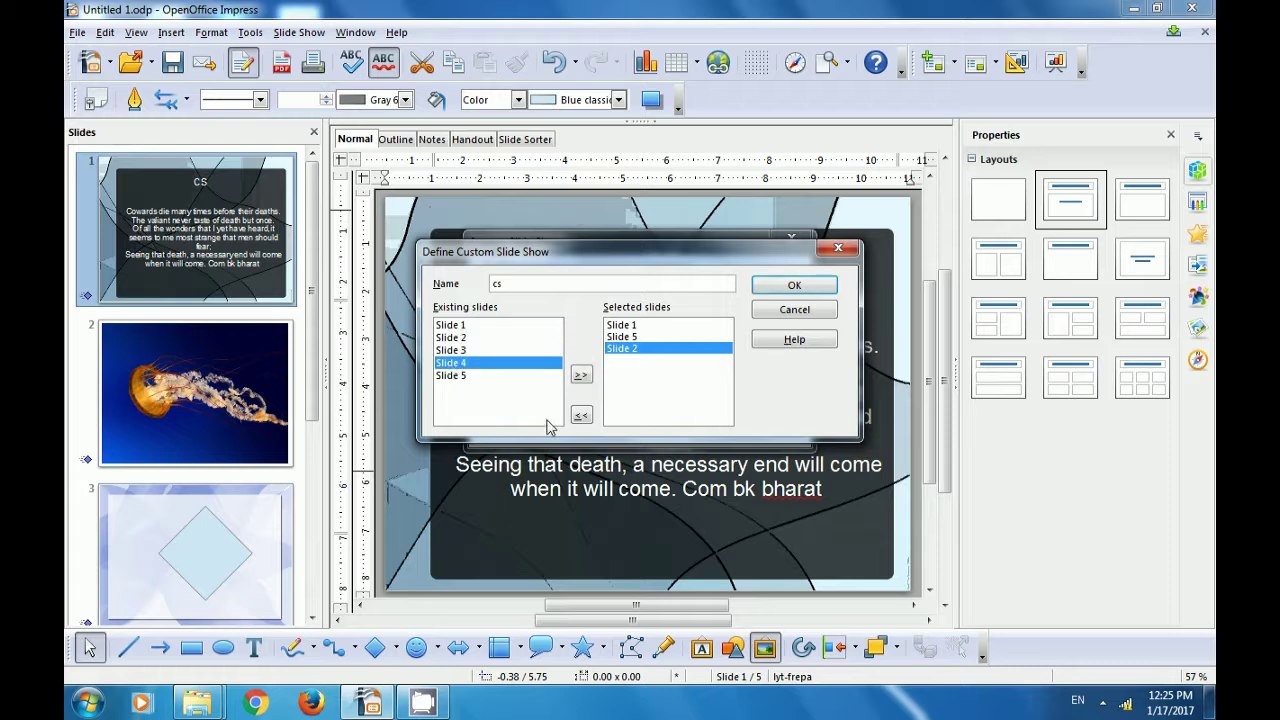
{"action": "left_click", "coordinate": [581, 375]}
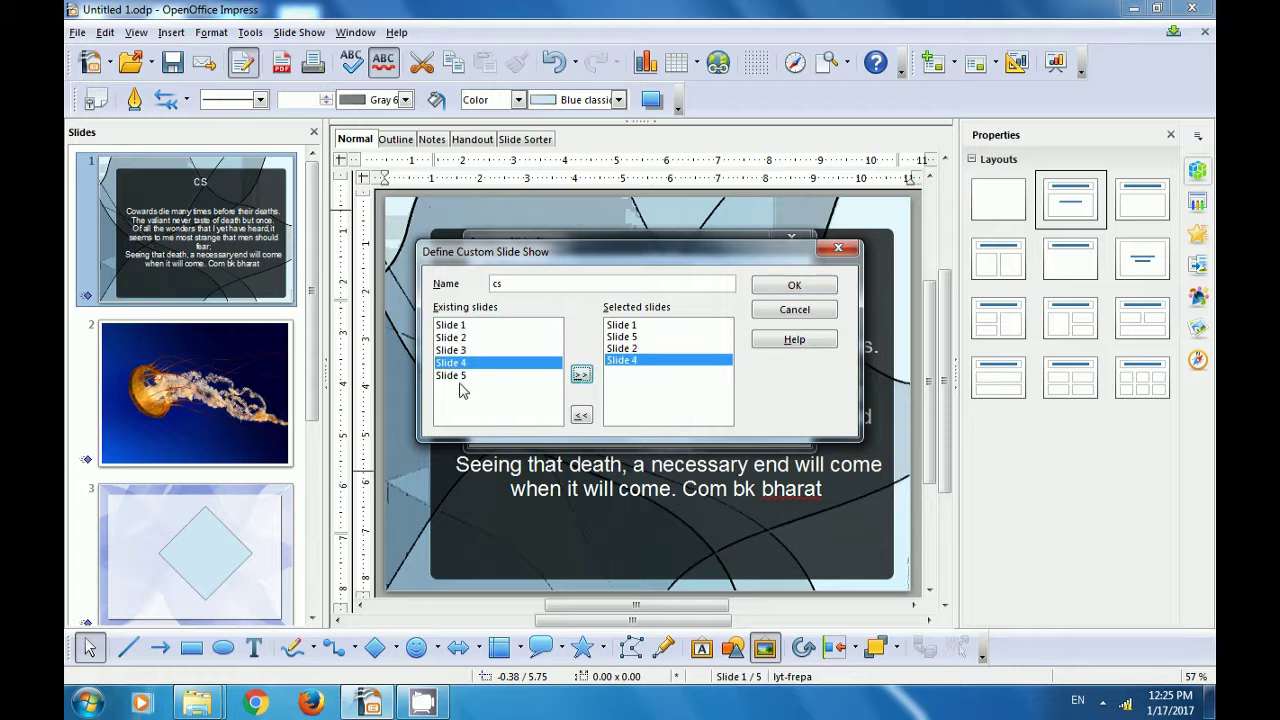
{"action": "left_click", "coordinate": [457, 350]}
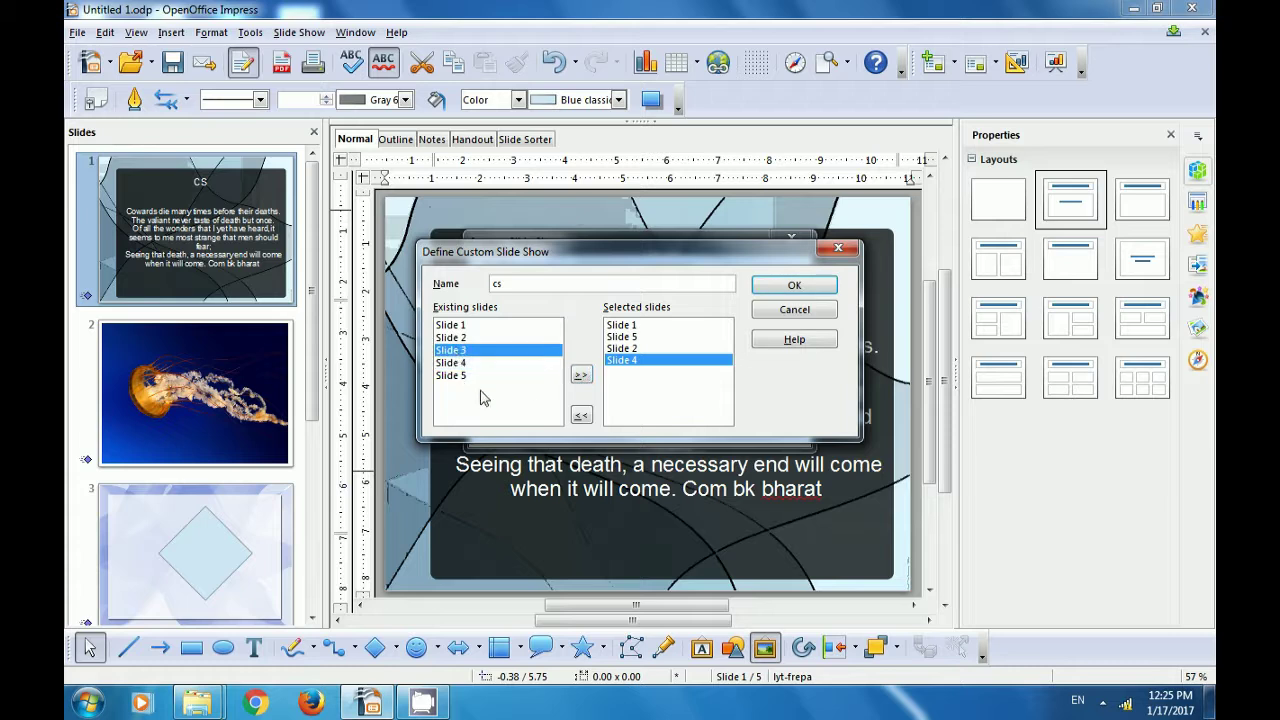
{"action": "left_click", "coordinate": [582, 376]}
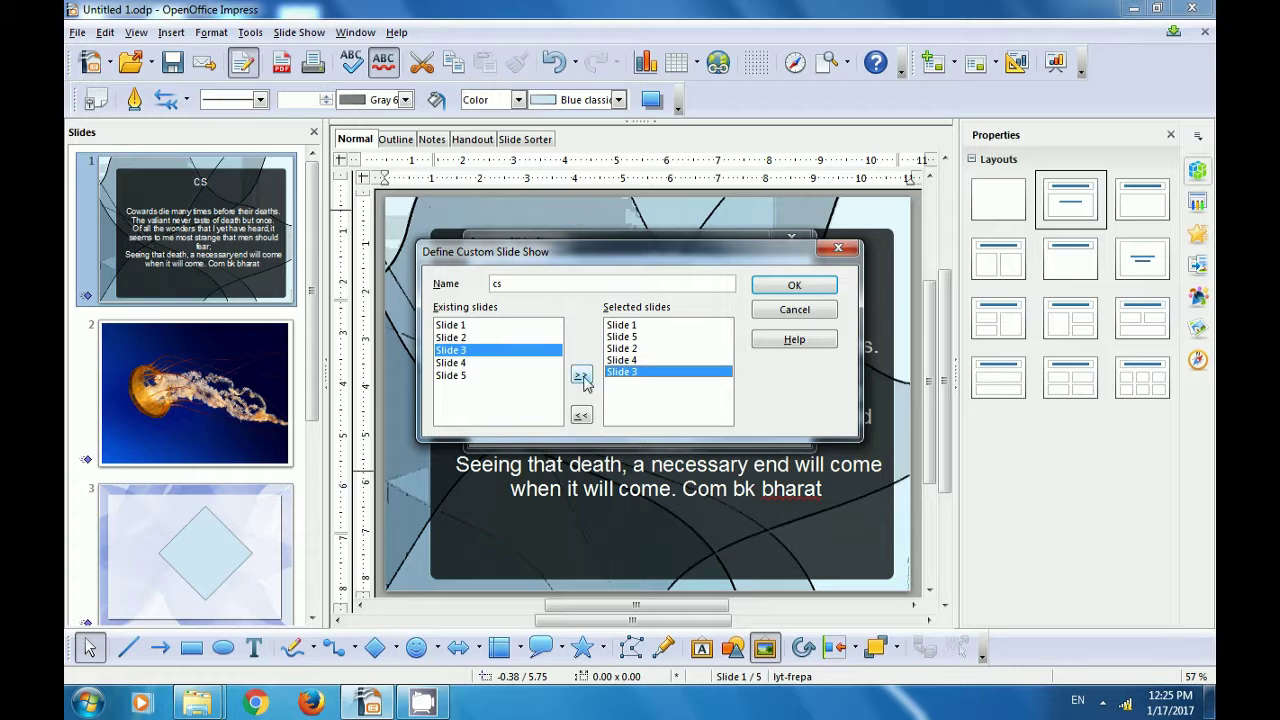
{"action": "left_click", "coordinate": [793, 287]}
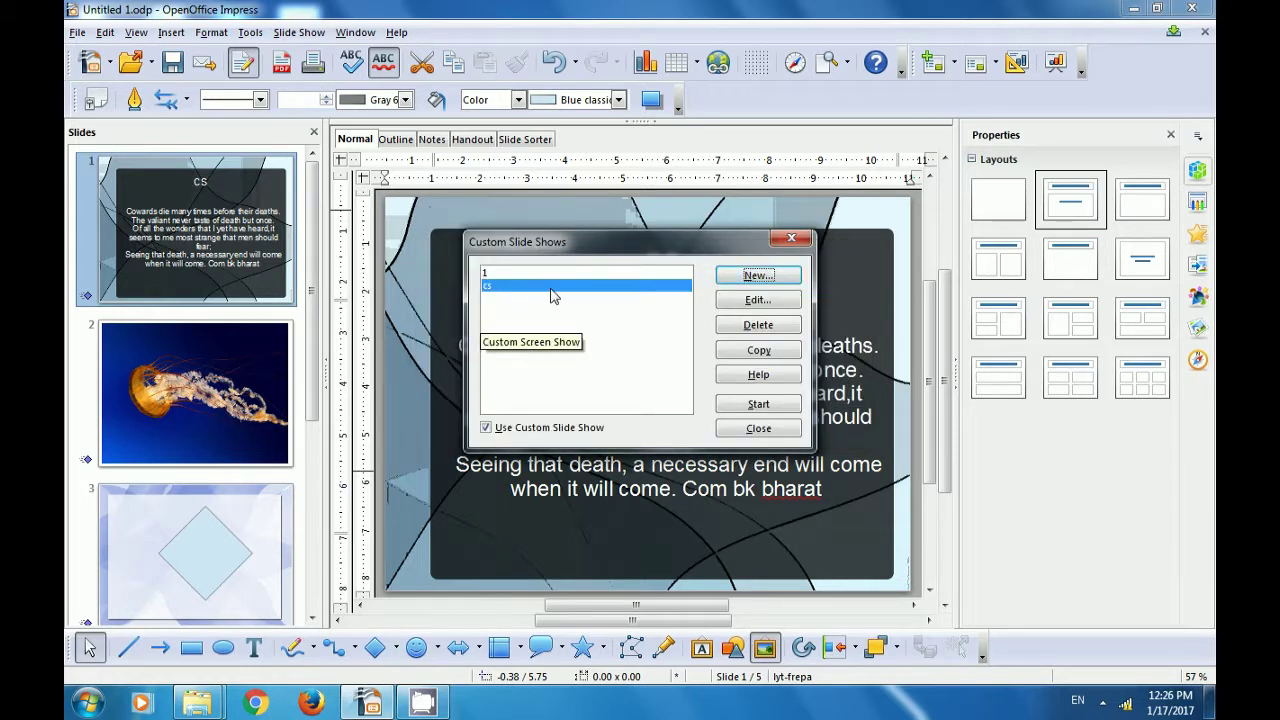
Step: Play the custom slide show "cs" from its first slide through its last and exit to the editing view
{"action": "left_click", "coordinate": [758, 404]}
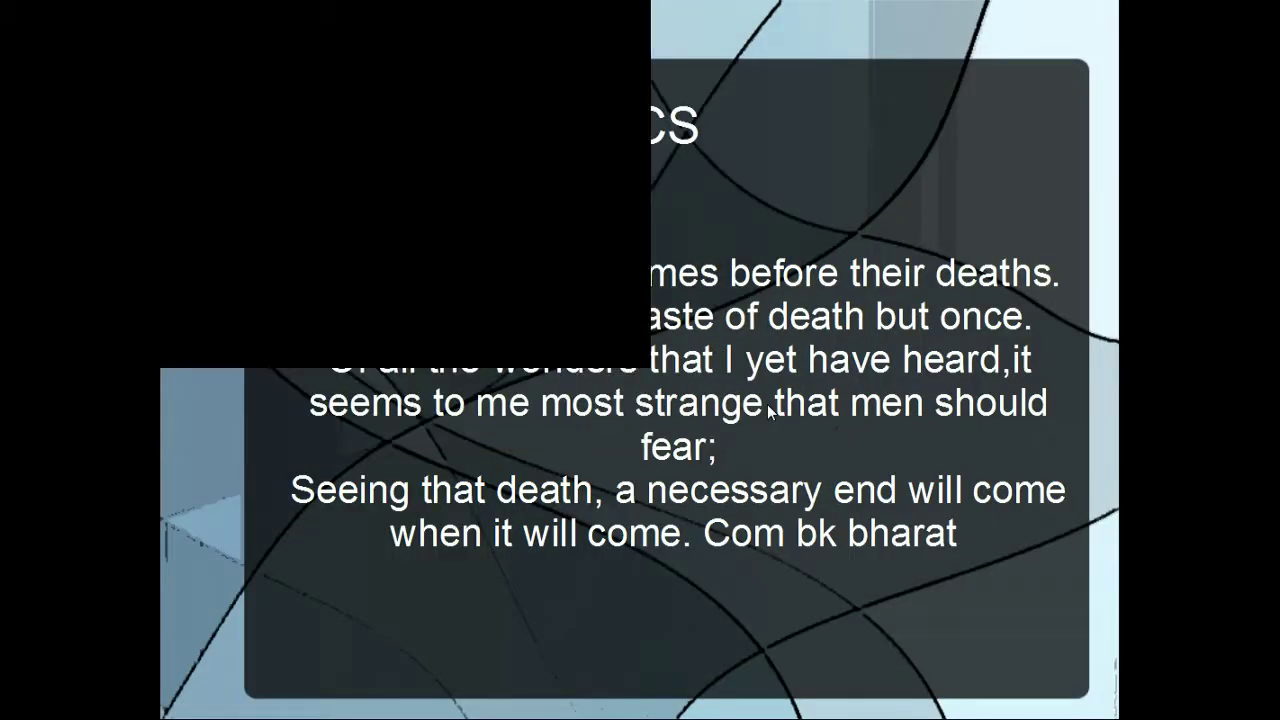
{"action": "left_click", "coordinate": [655, 390]}
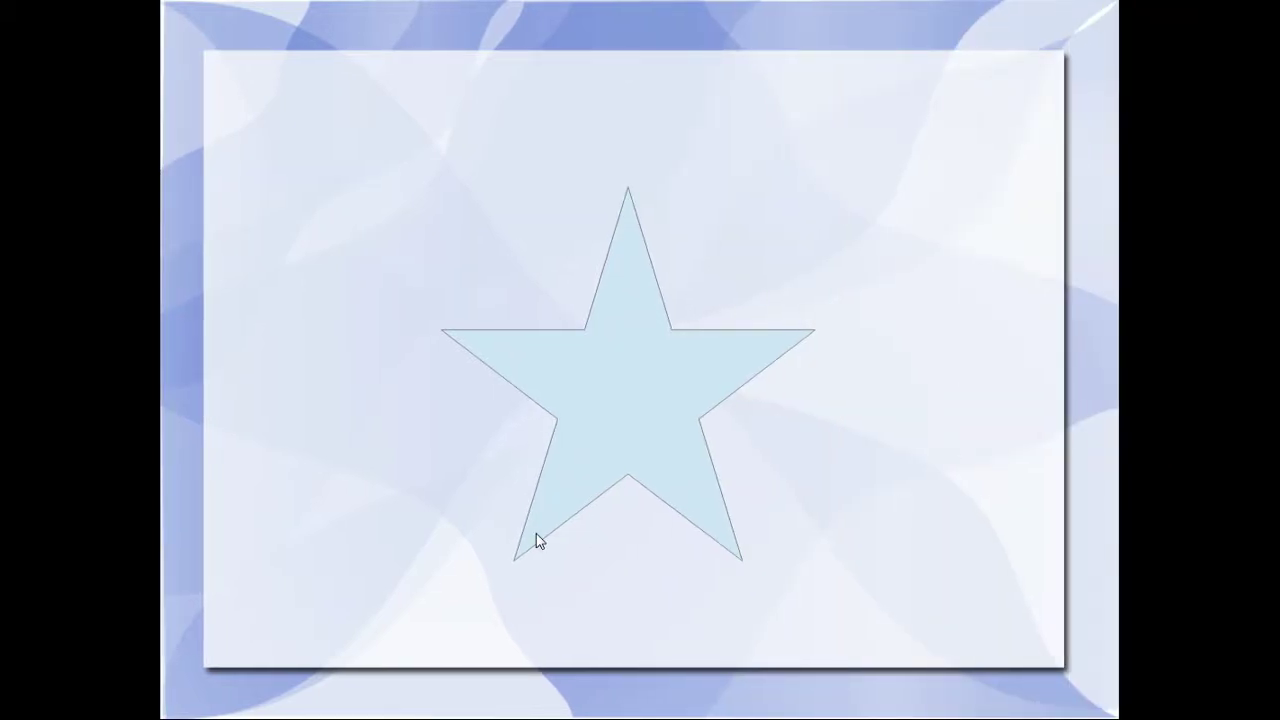
{"action": "left_click", "coordinate": [531, 494]}
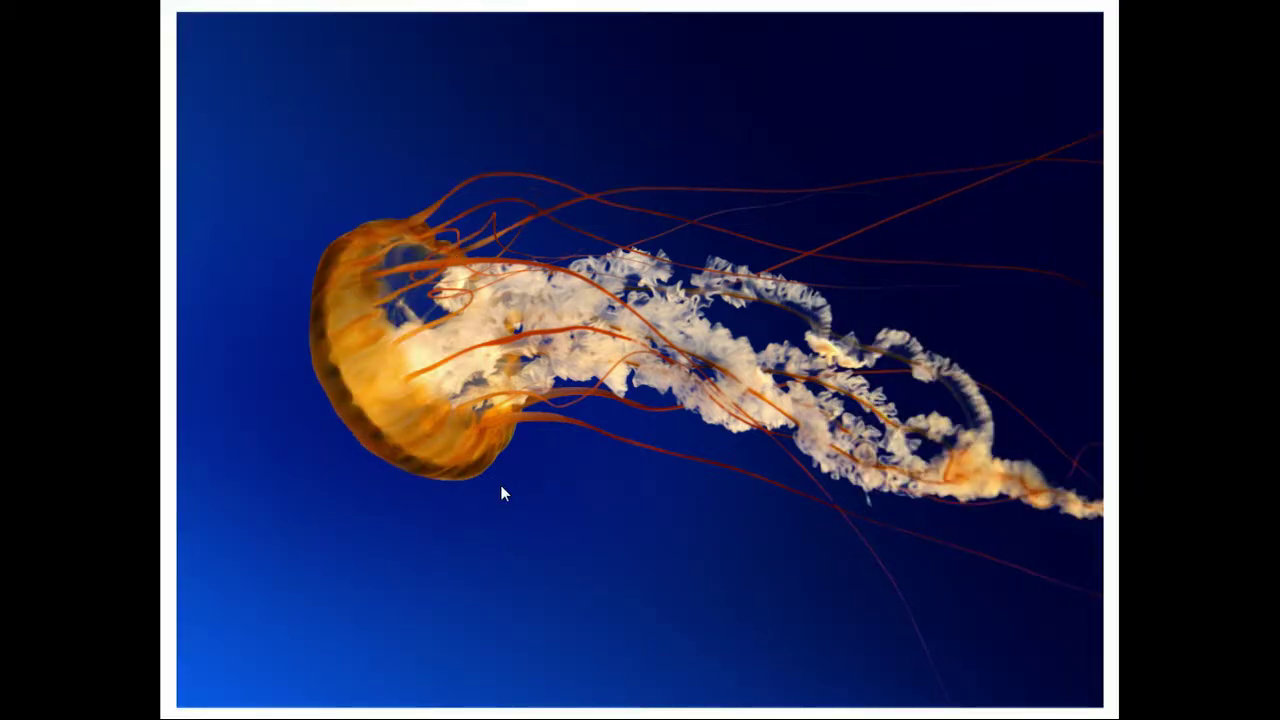
{"action": "left_click", "coordinate": [558, 497]}
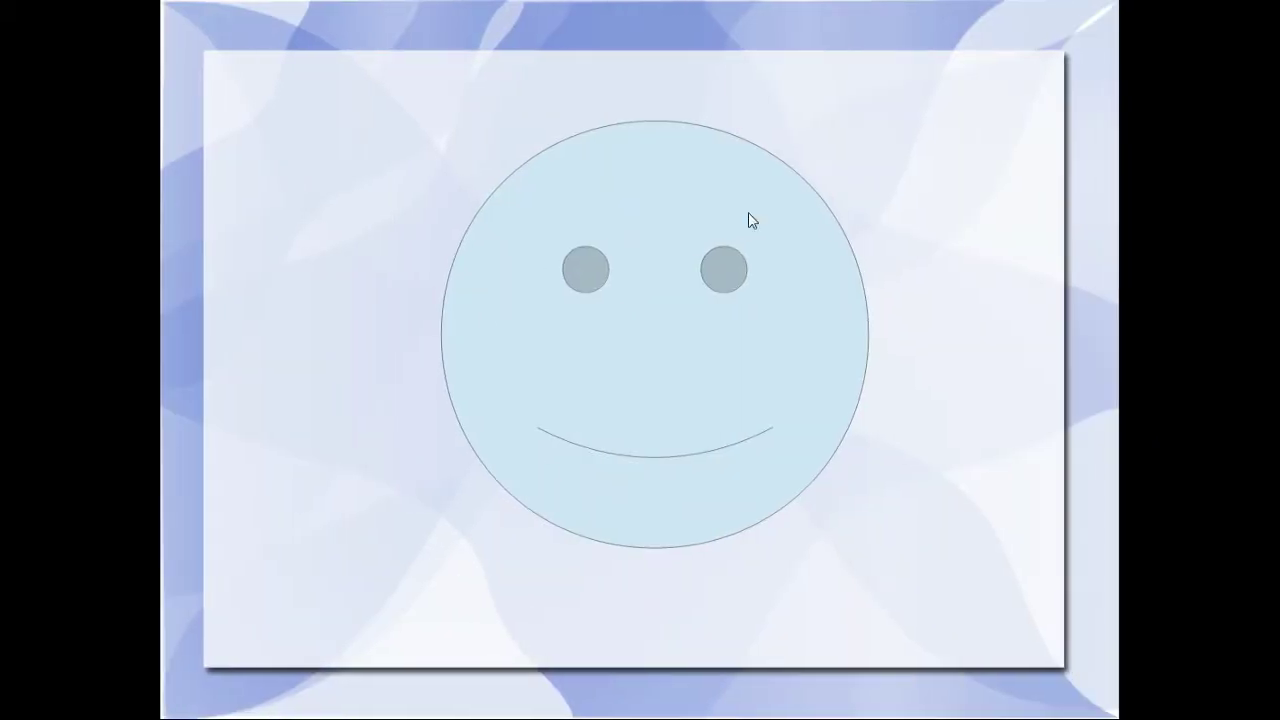
{"action": "left_click", "coordinate": [544, 551]}
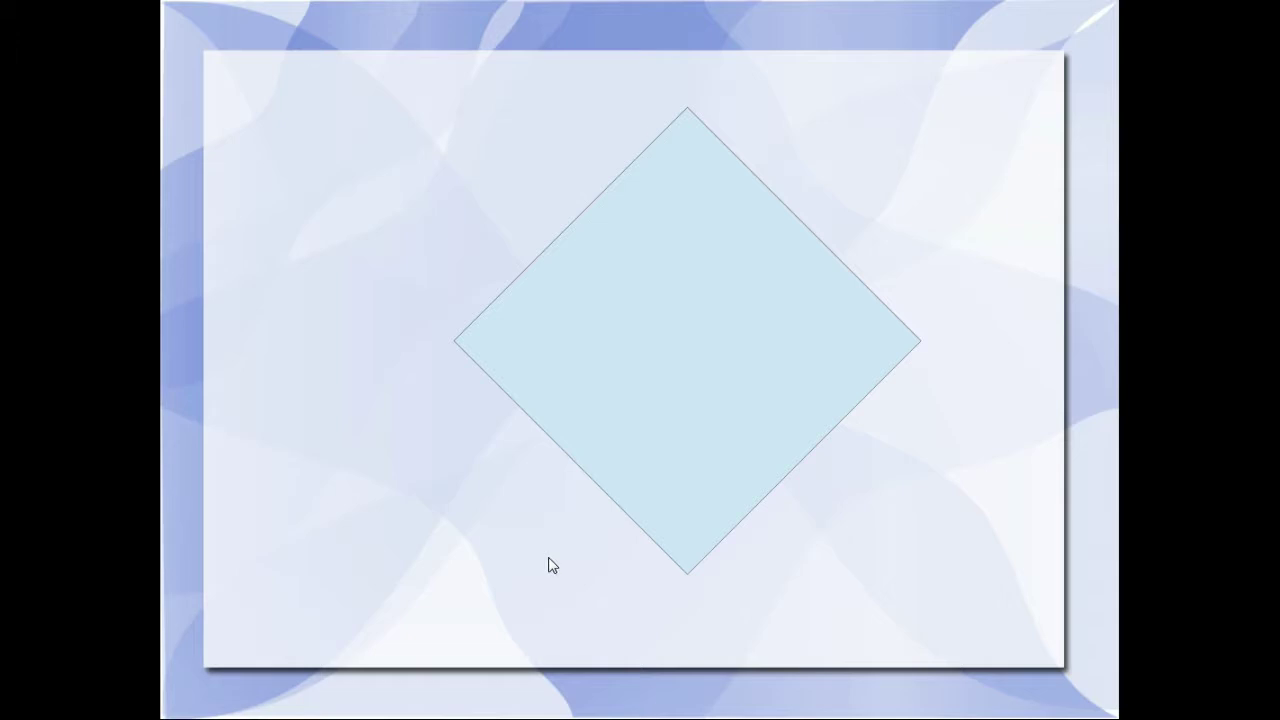
{"action": "left_click", "coordinate": [552, 566]}
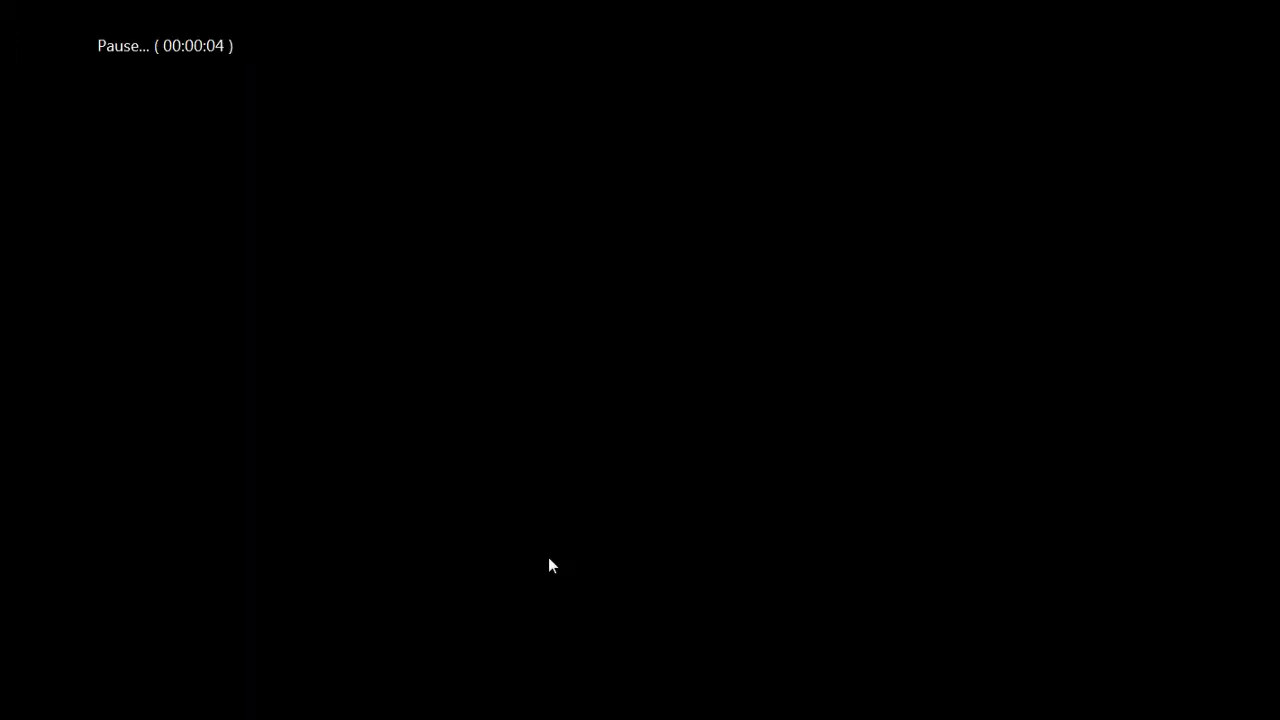
{"action": "key", "text": "Escape"}
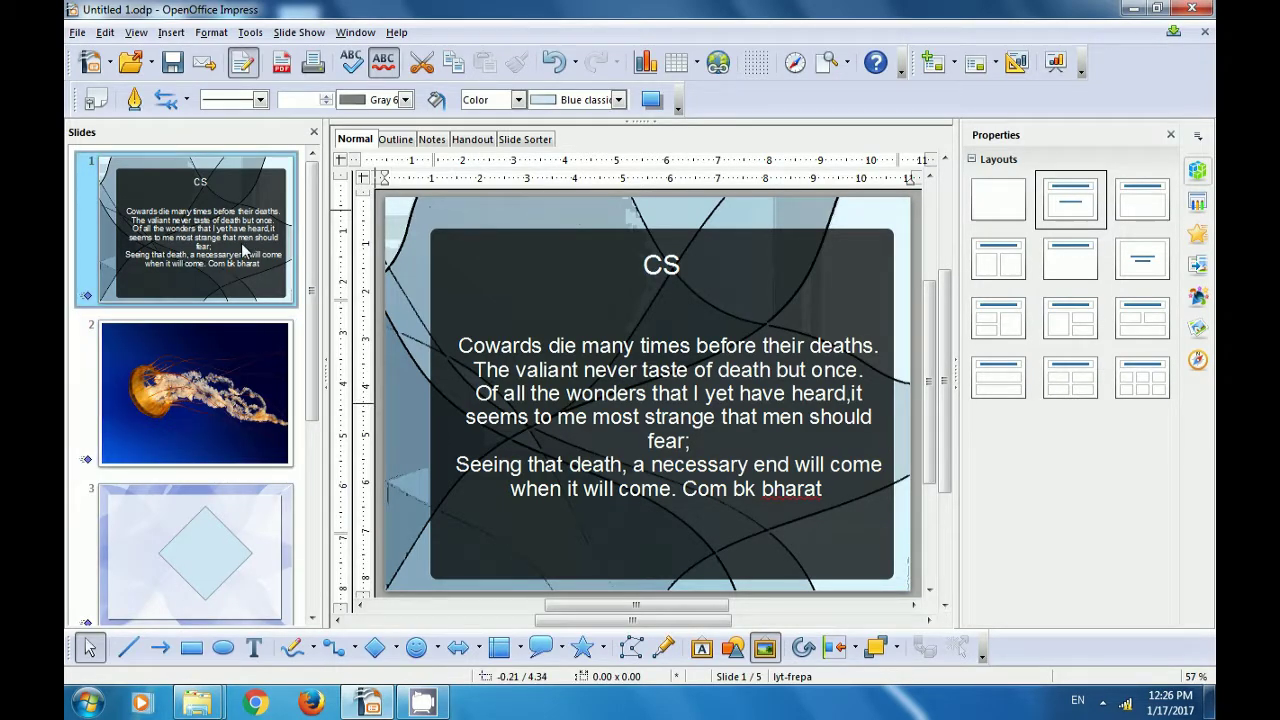
Step: Review the normal slide order, and inspect the slide sequence defined in custom show "cs" without editing it
{"action": "scroll", "coordinate": [260, 400], "scroll_direction": "down", "scroll_amount": 5}
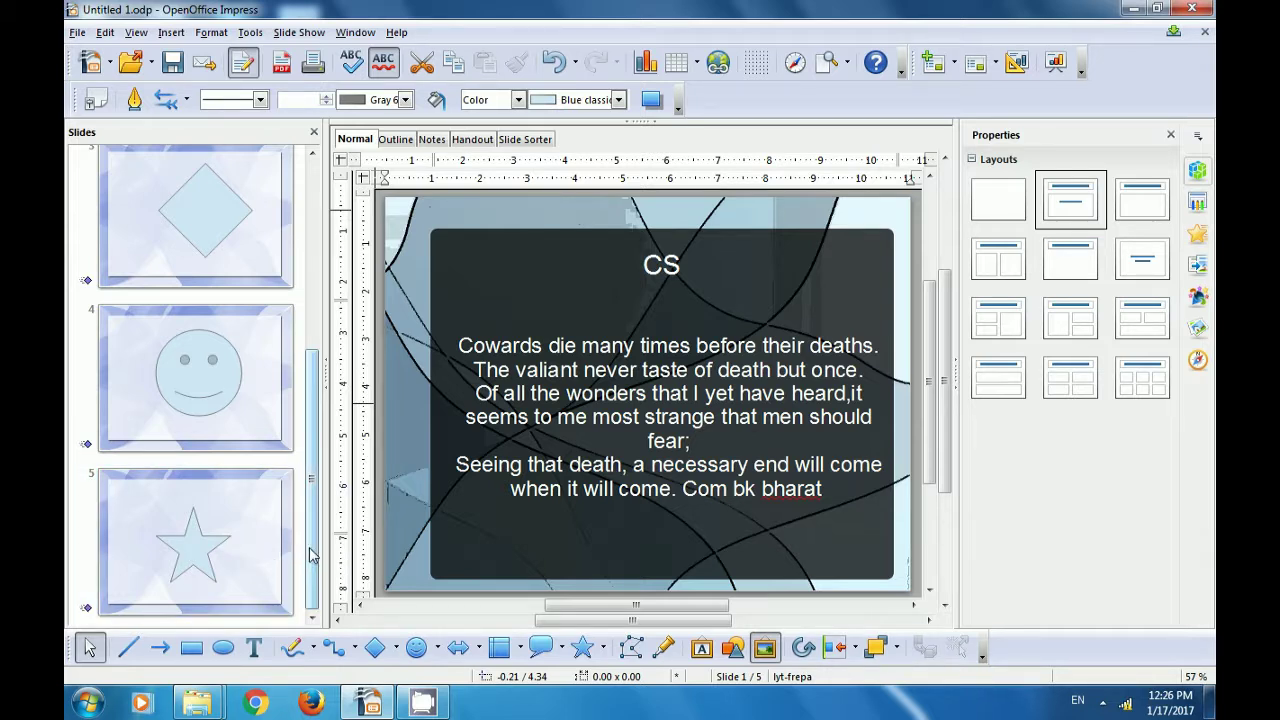
{"action": "scroll", "coordinate": [306, 540], "scroll_direction": "up", "scroll_amount": 5}
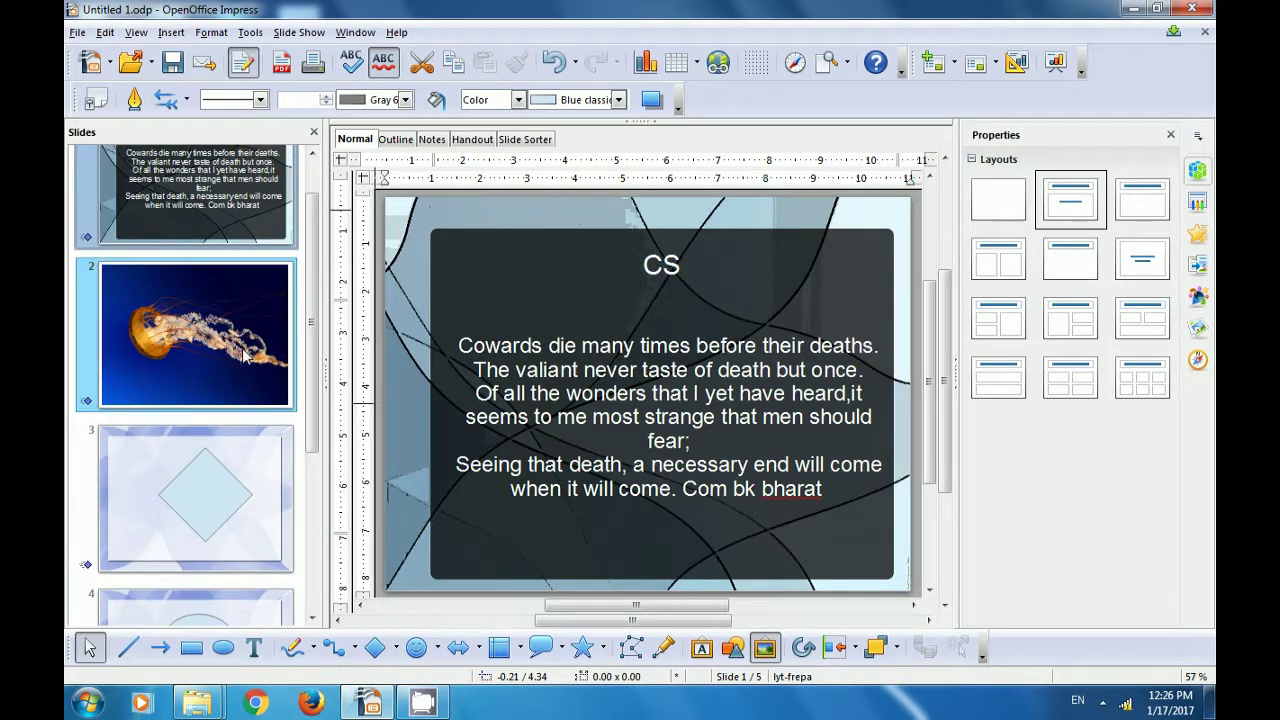
{"action": "scroll", "coordinate": [310, 488], "scroll_direction": "down", "scroll_amount": 4}
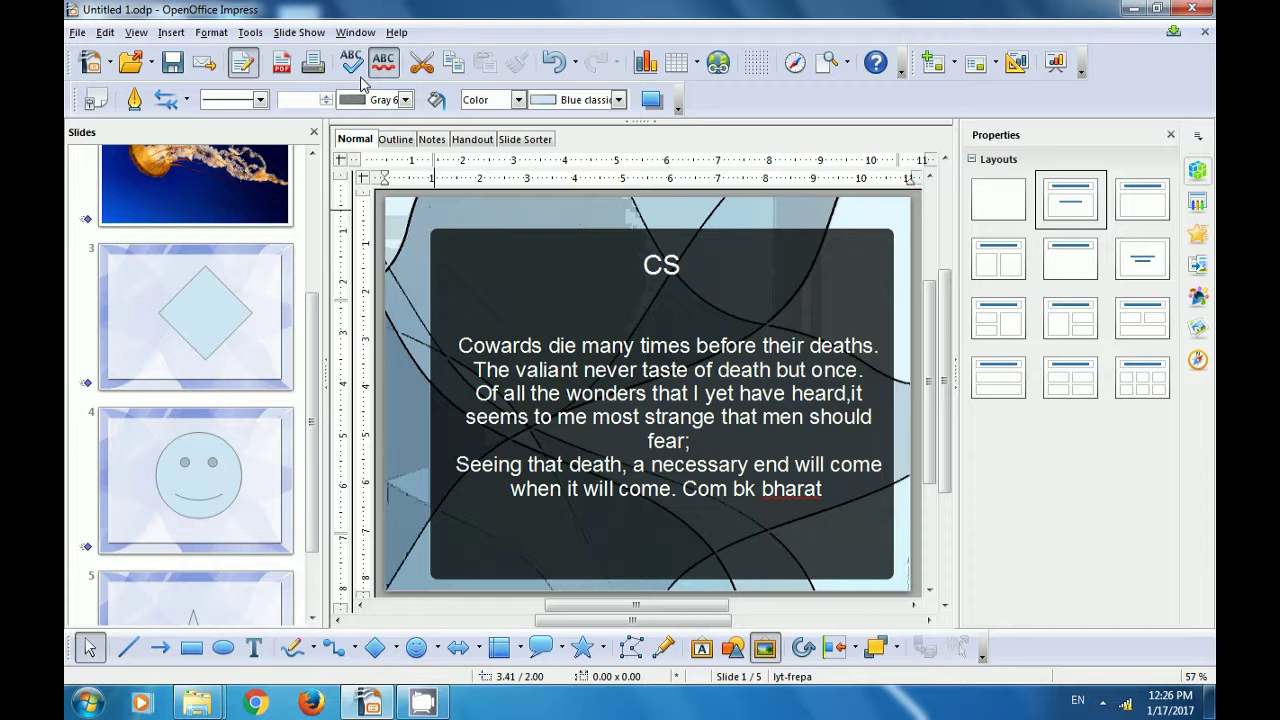
{"action": "left_click", "coordinate": [299, 32]}
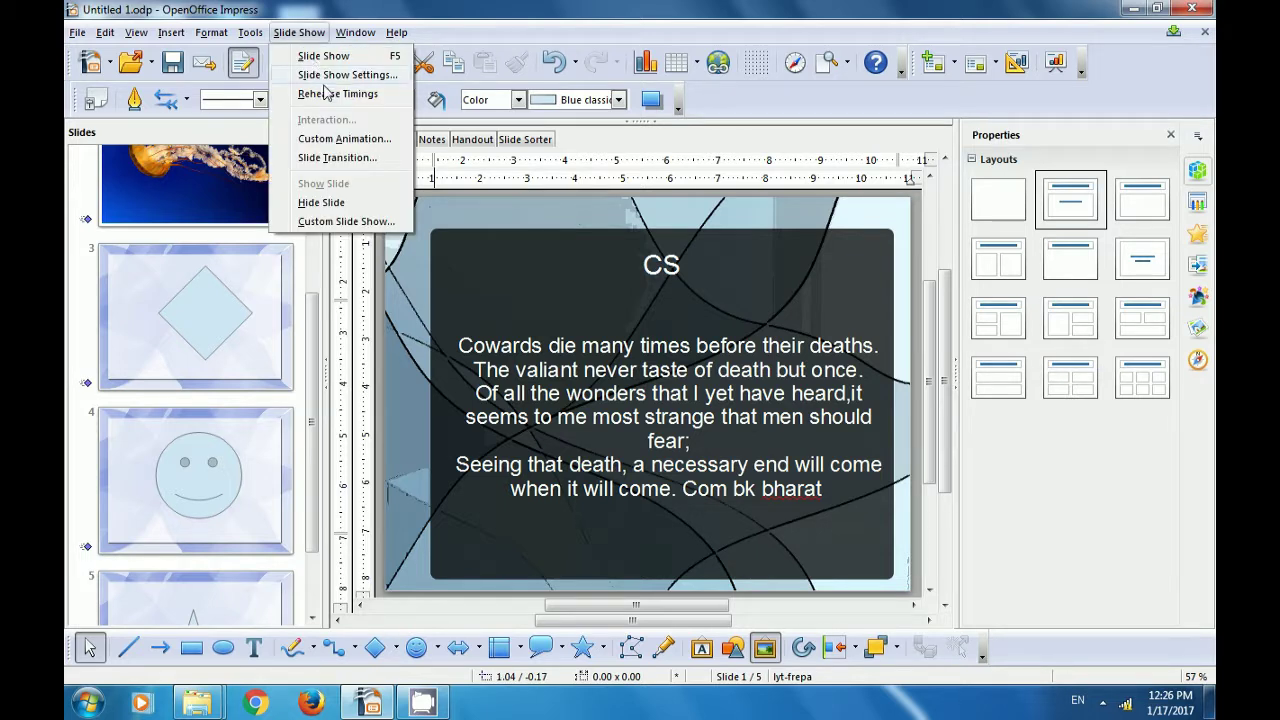
{"action": "left_click", "coordinate": [333, 222]}
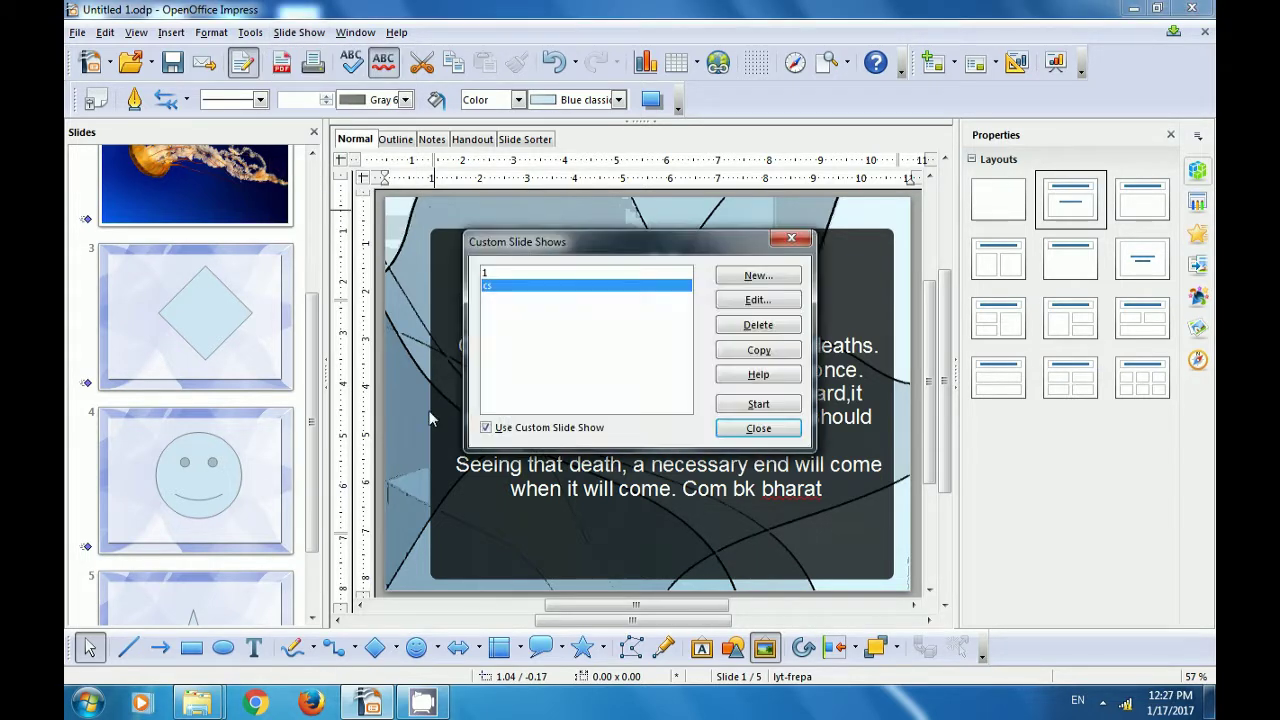
{"action": "left_click", "coordinate": [504, 272]}
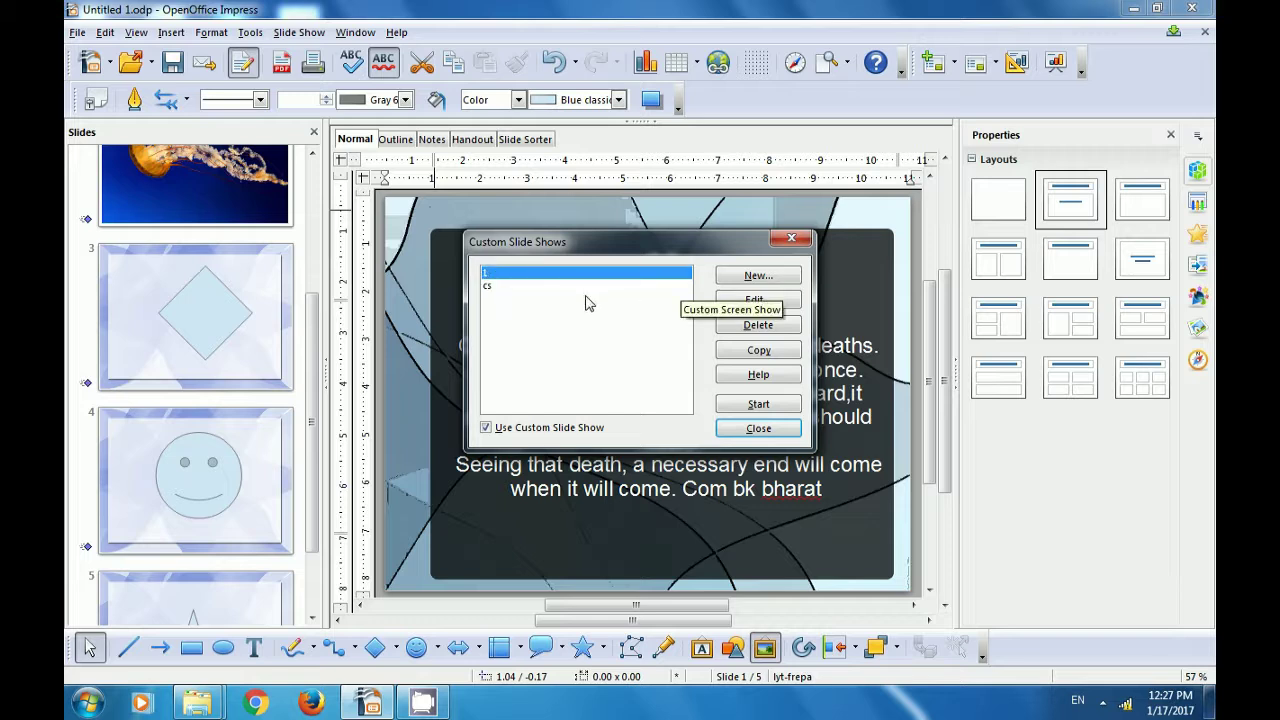
{"action": "left_click", "coordinate": [491, 286]}
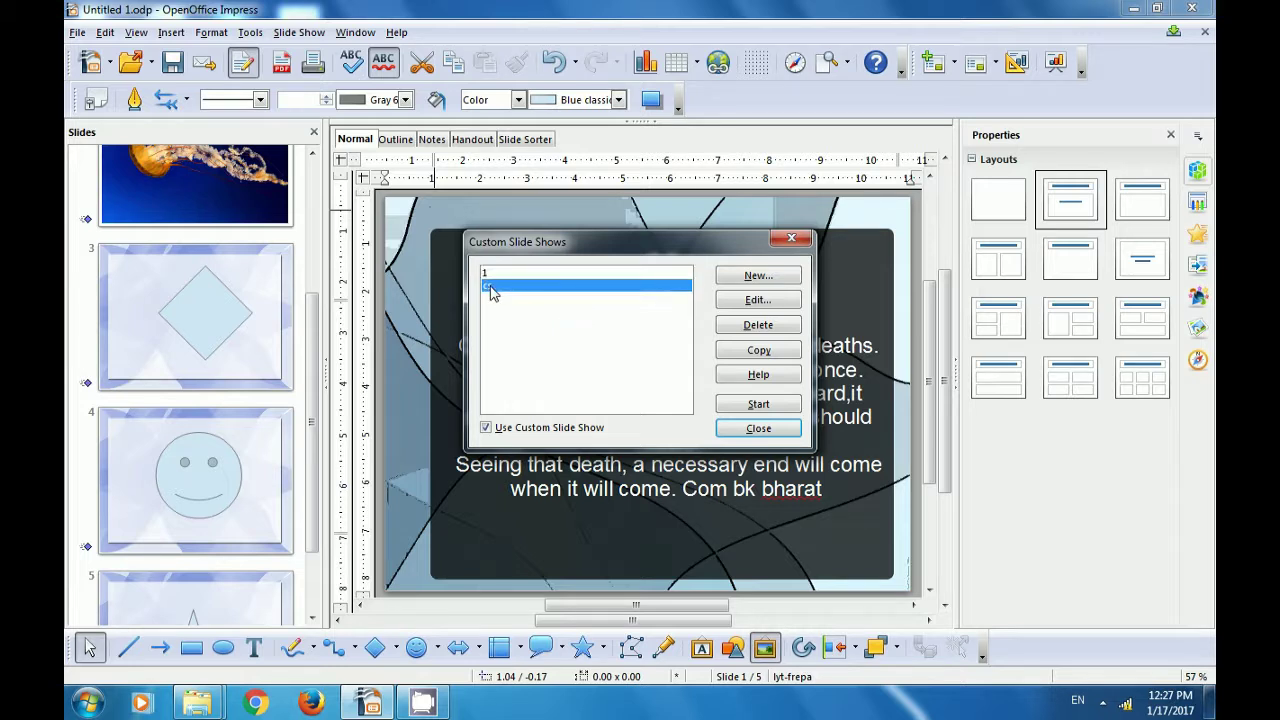
{"action": "left_click", "coordinate": [758, 301]}
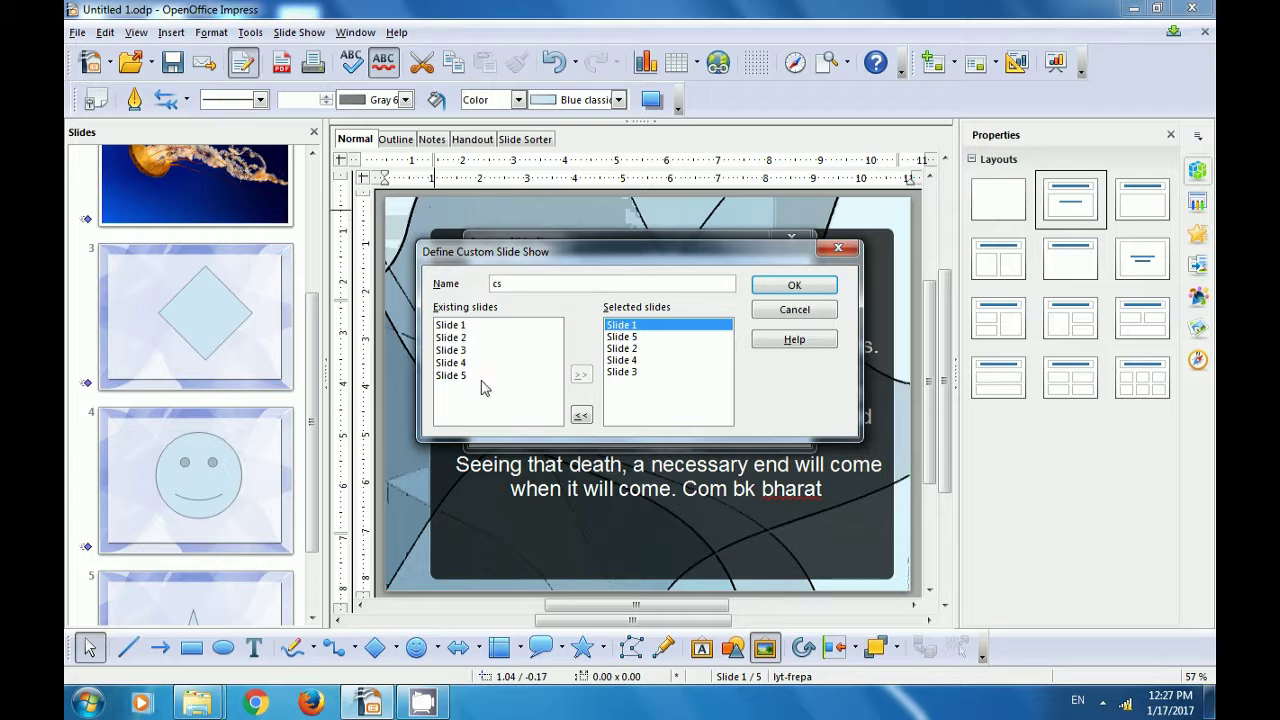
{"action": "left_click", "coordinate": [837, 248]}
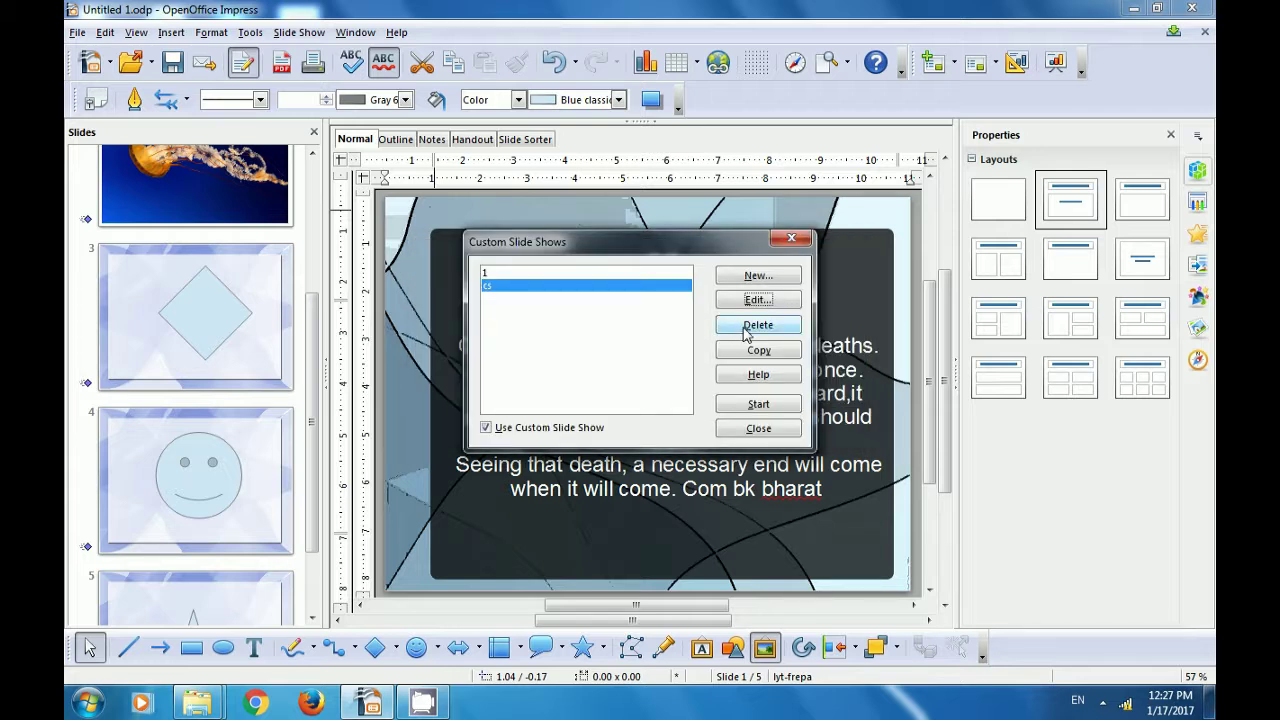
Step: Delete the custom slide show "1" and make a copy of the custom show "cs"
{"action": "left_click", "coordinate": [598, 272]}
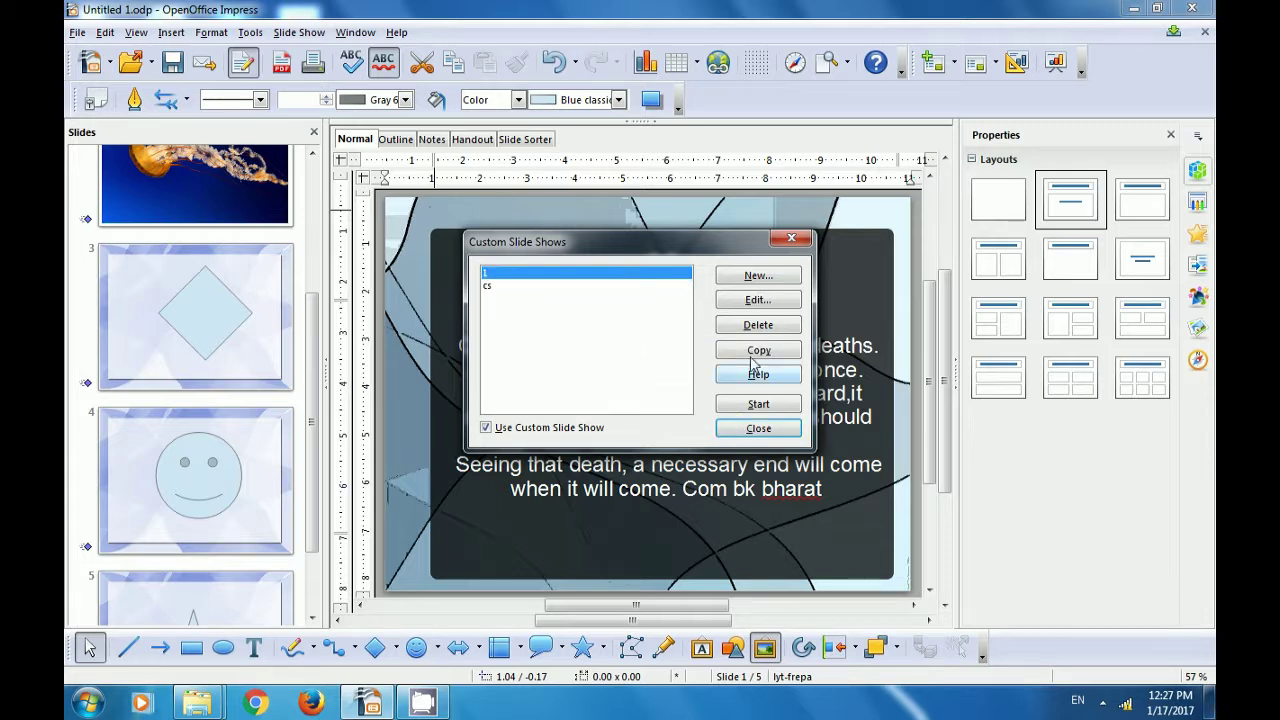
{"action": "left_click", "coordinate": [755, 325]}
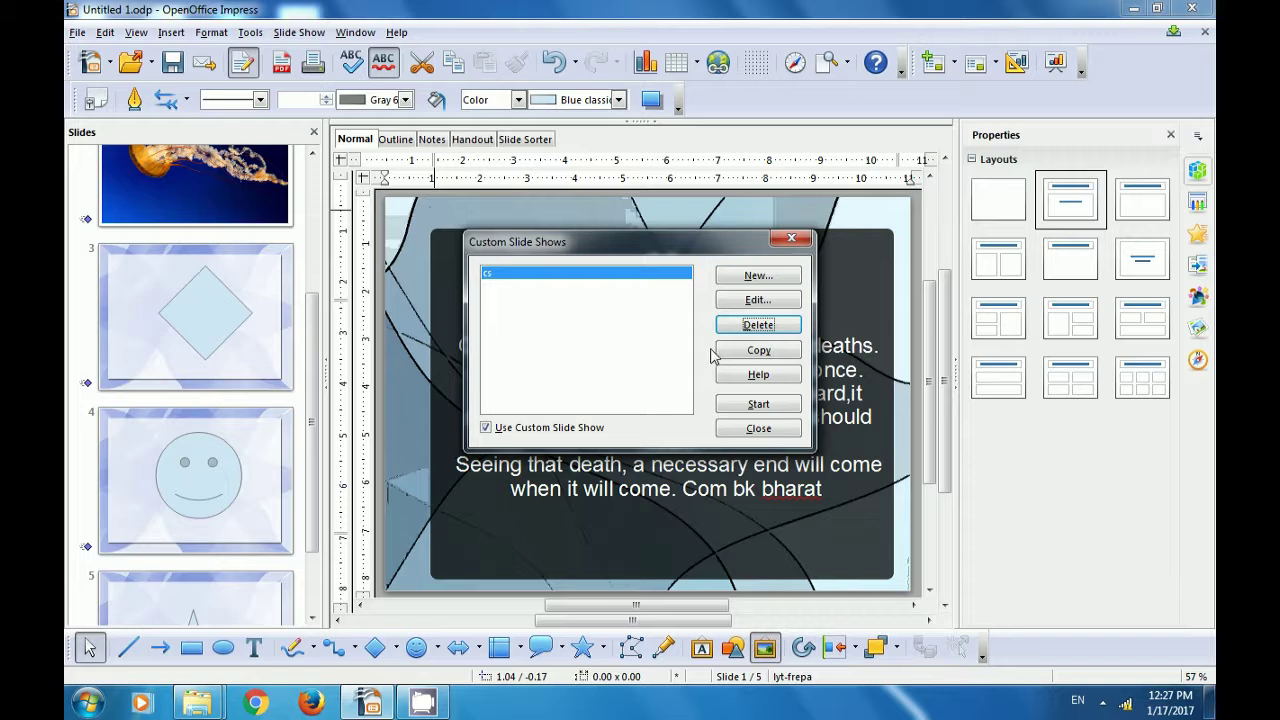
{"action": "left_click", "coordinate": [738, 352]}
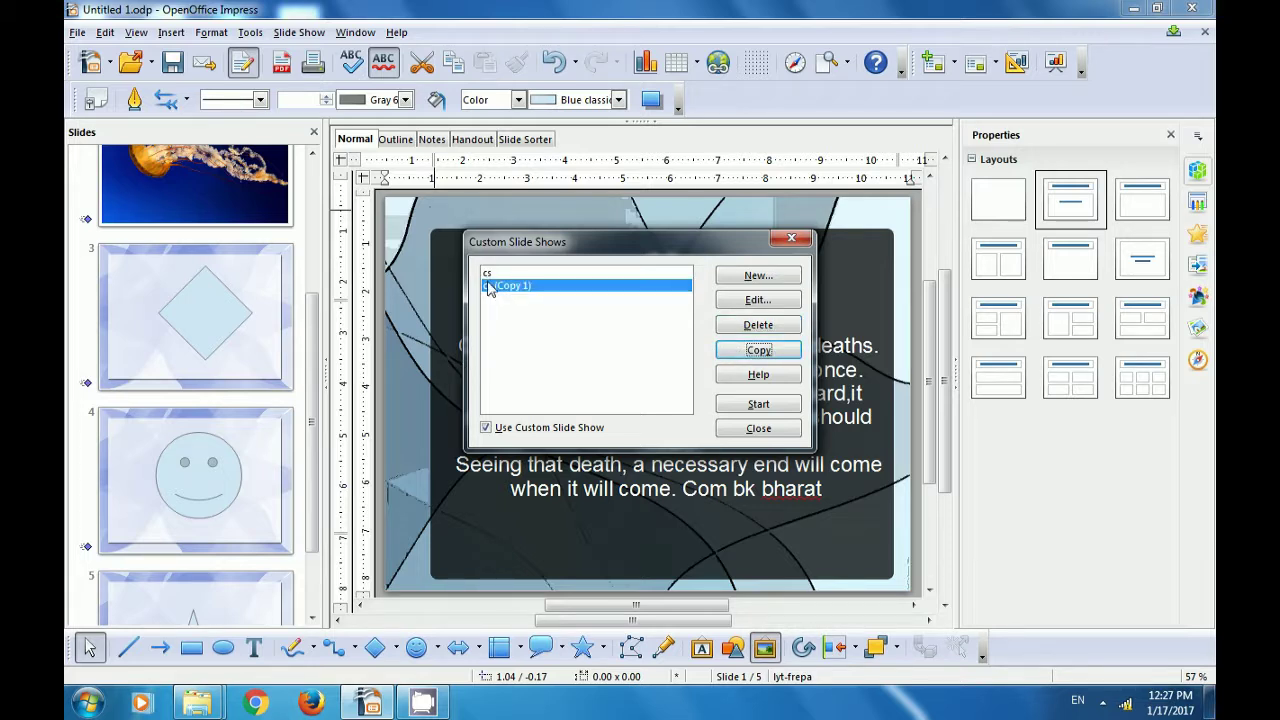
{"action": "left_click", "coordinate": [758, 428]}
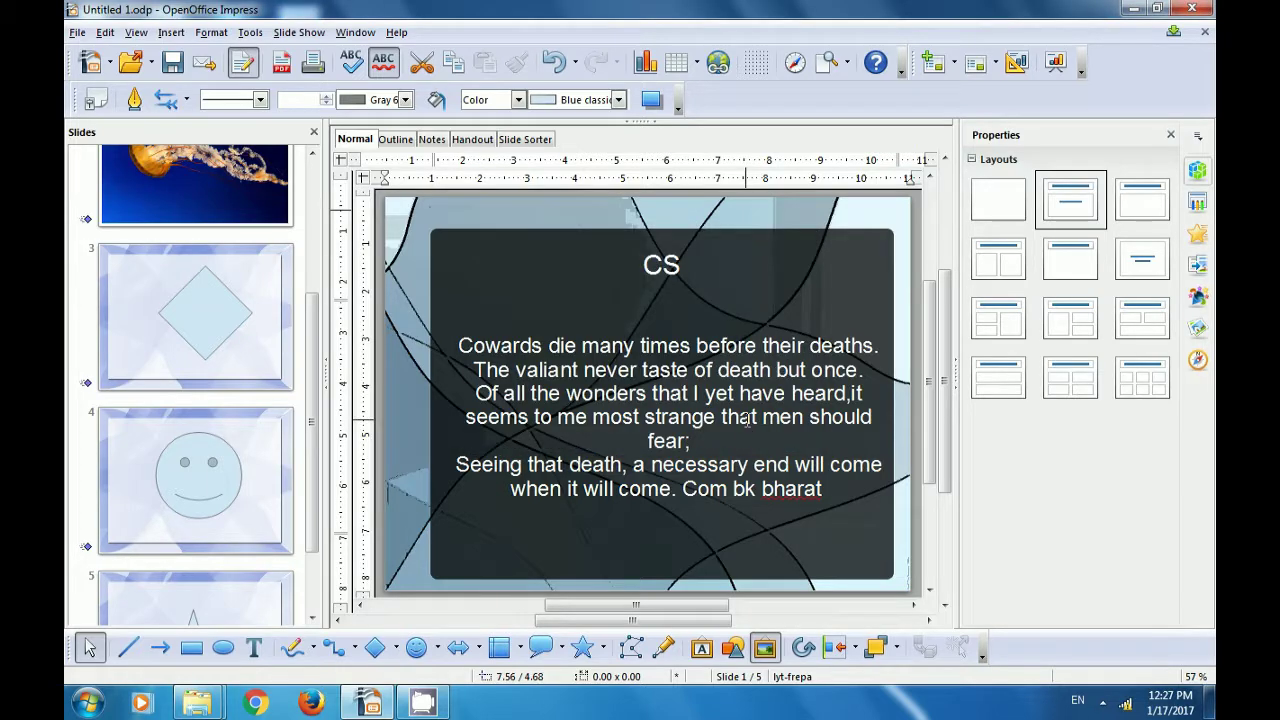